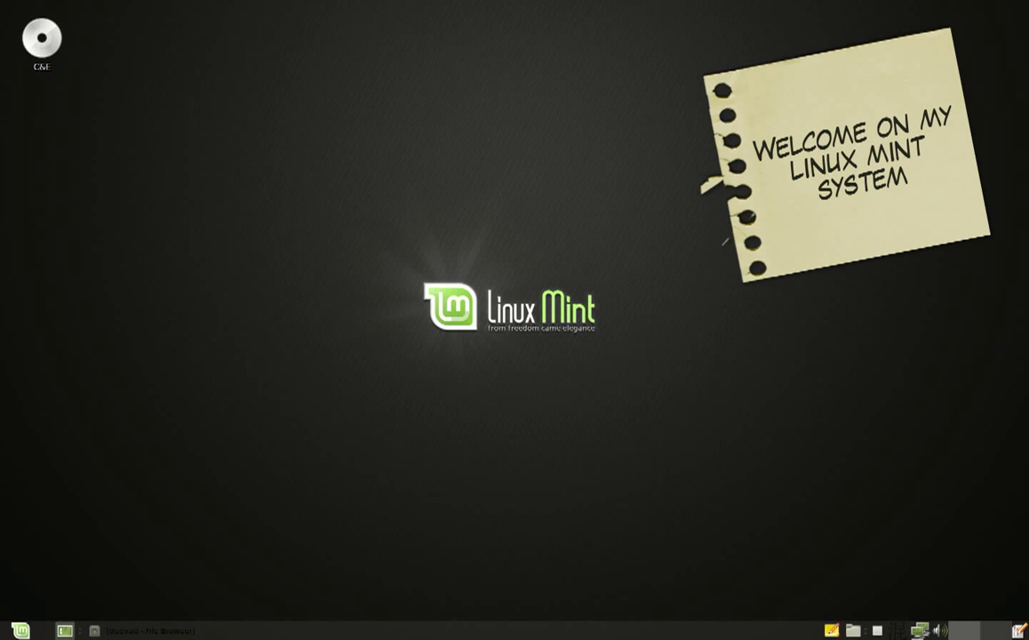
Launch the newly installed Gimp Painter from the Mint menu once, then close it
{"action": "left_click", "coordinate": [19, 630]}
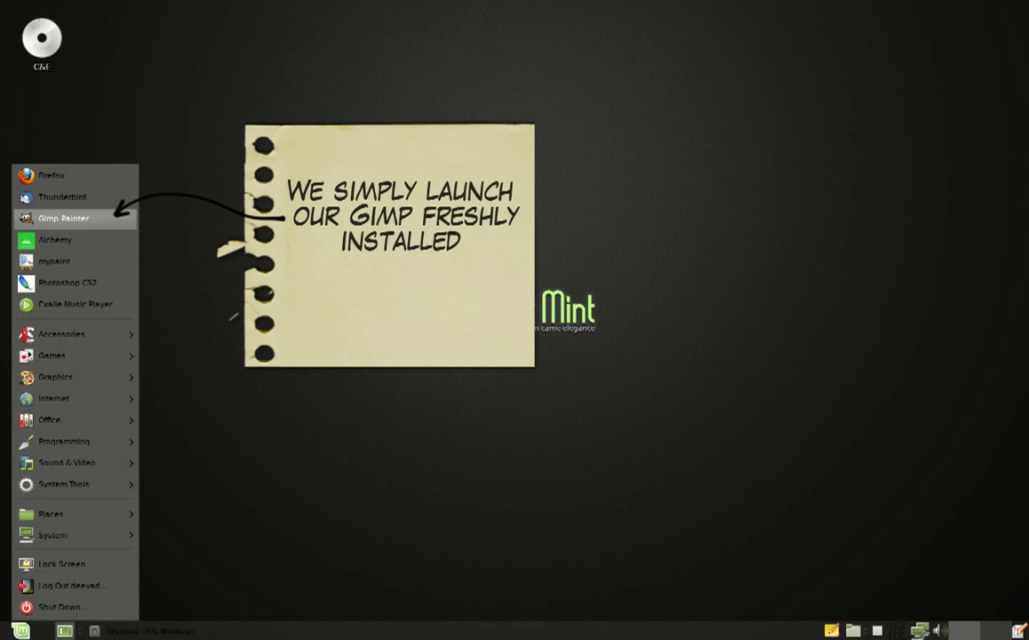
{"action": "left_click", "coordinate": [63, 218]}
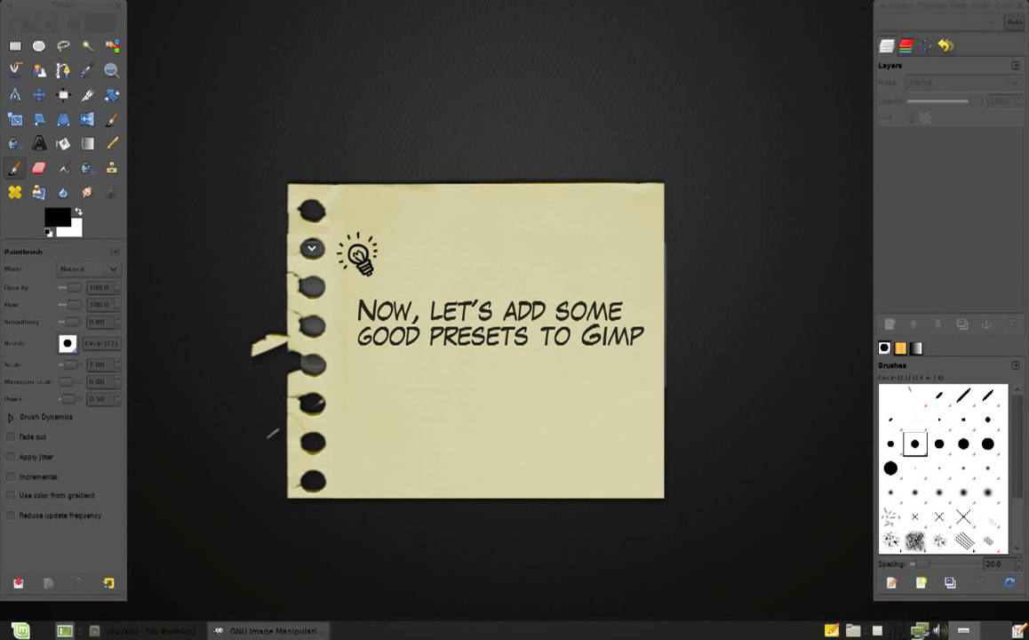
{"action": "left_click", "coordinate": [663, 247]}
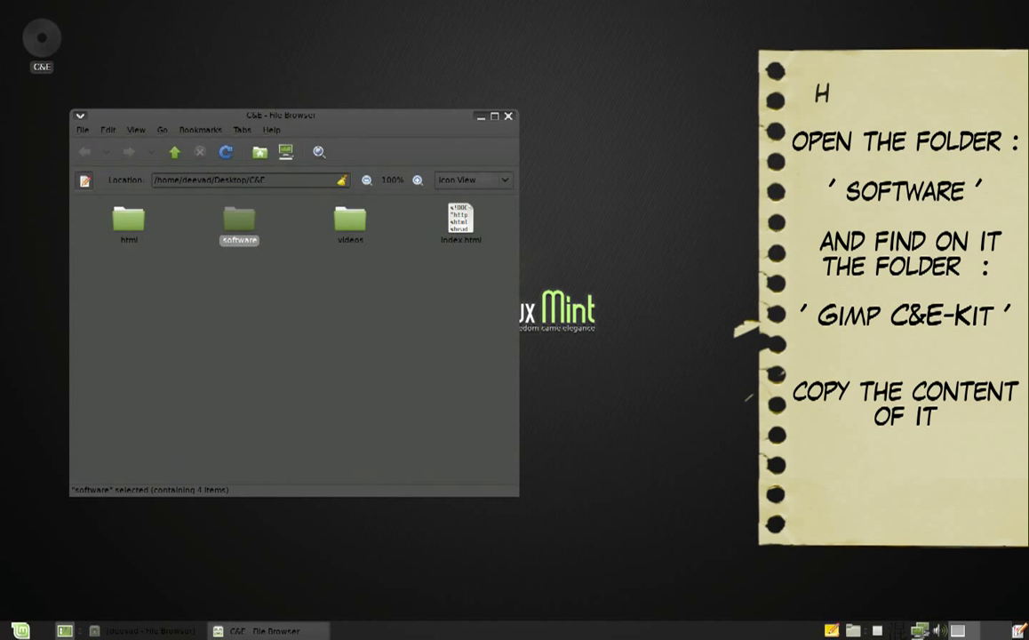
Copy all seven items from software > Gimp C&E-Kit and bring the home folder window forward
{"action": "key", "text": "Return"}
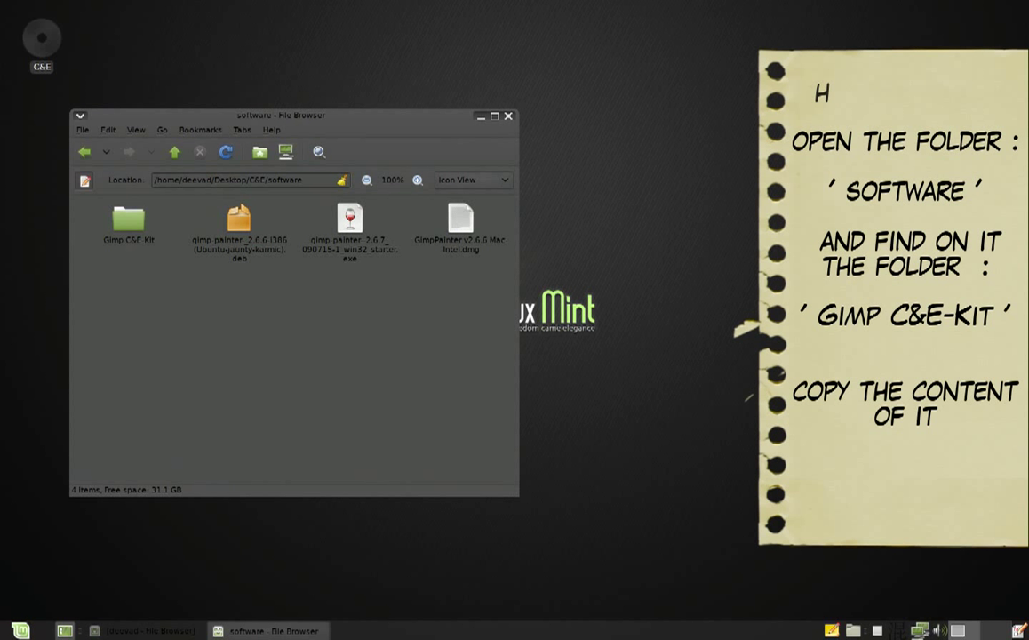
{"action": "key", "text": "Return"}
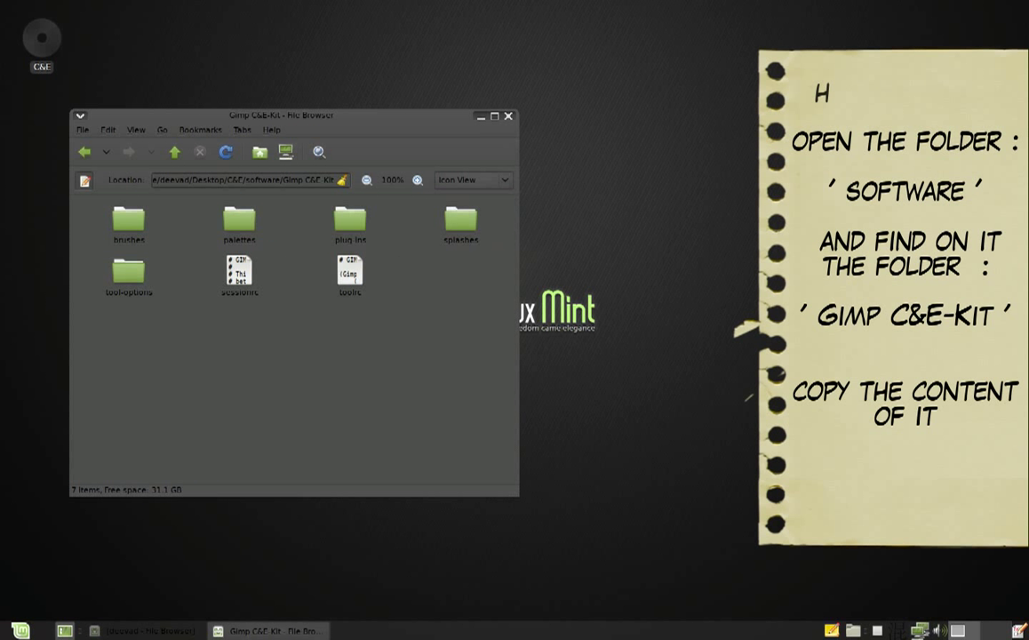
{"action": "left_click_drag", "start_coordinate": [498, 337], "coordinate": [103, 199]}
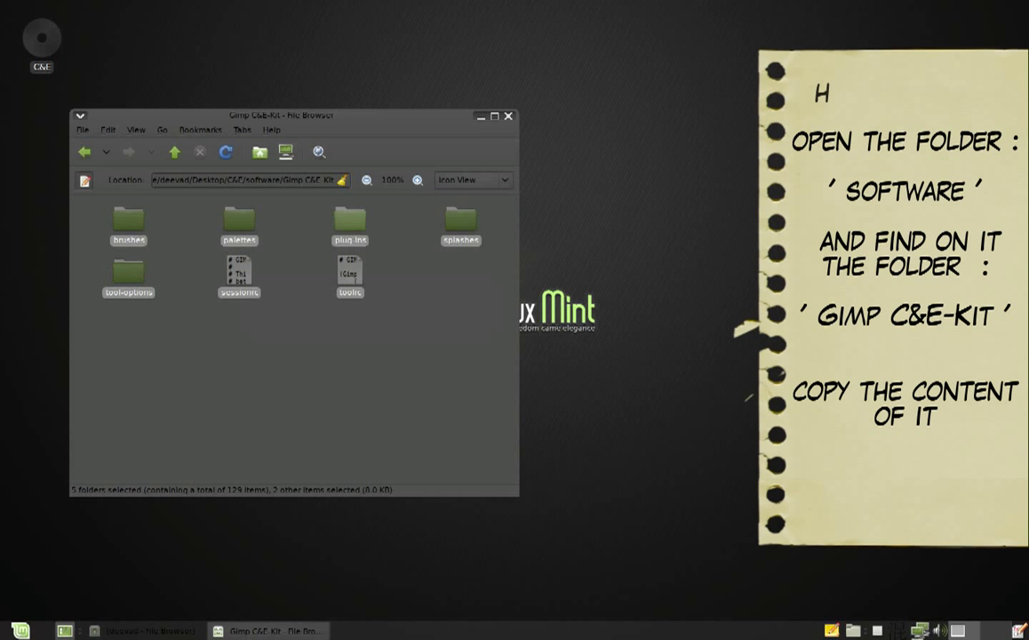
{"action": "right_click", "coordinate": [349, 222]}
{"action": "left_click", "coordinate": [377, 266]}
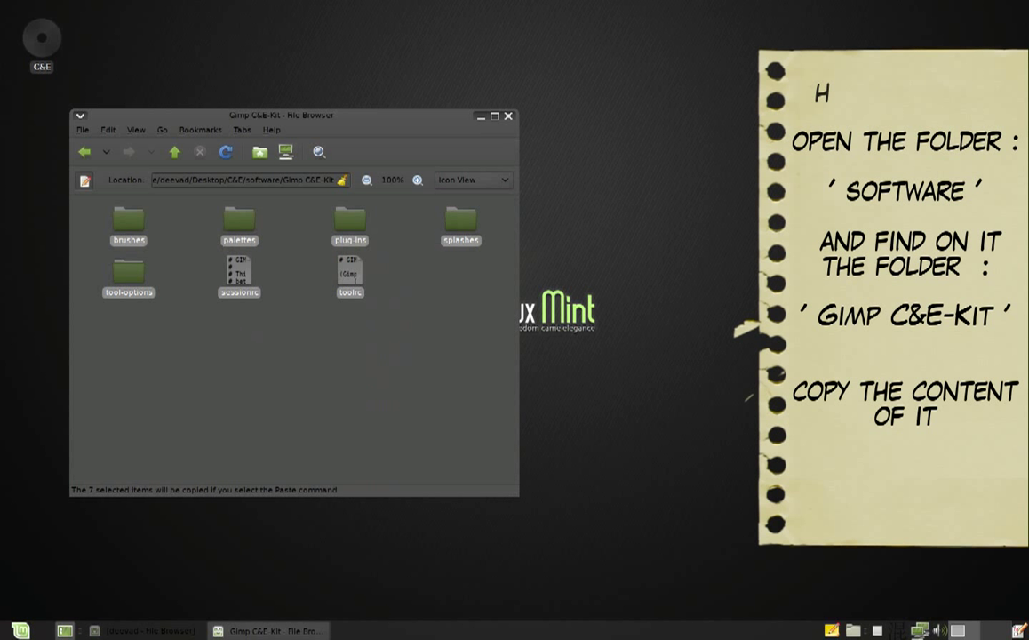
{"action": "key", "text": "Escape"}
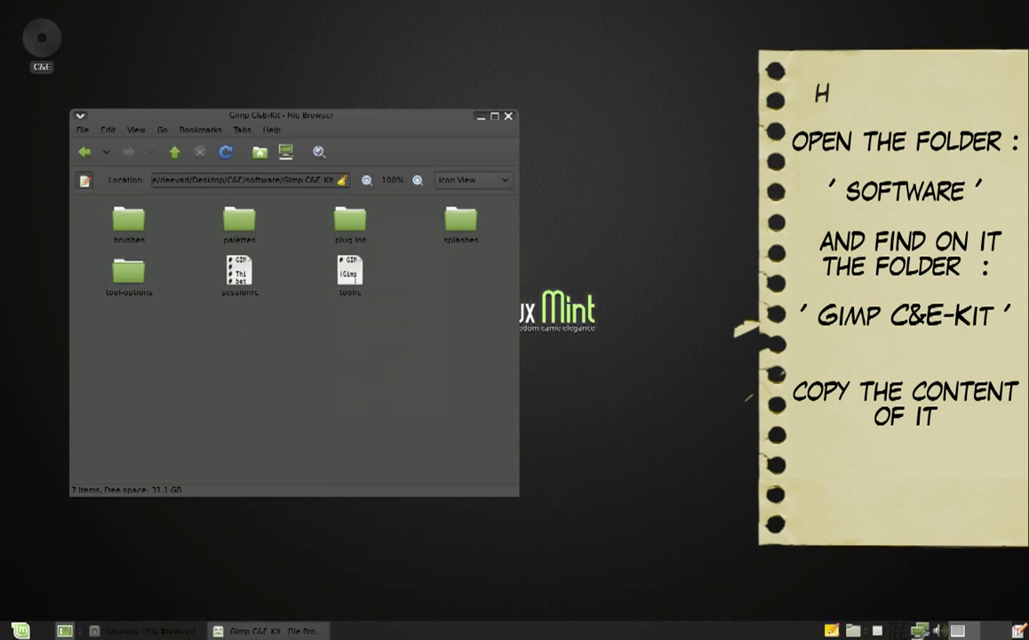
{"action": "left_click", "coordinate": [142, 630]}
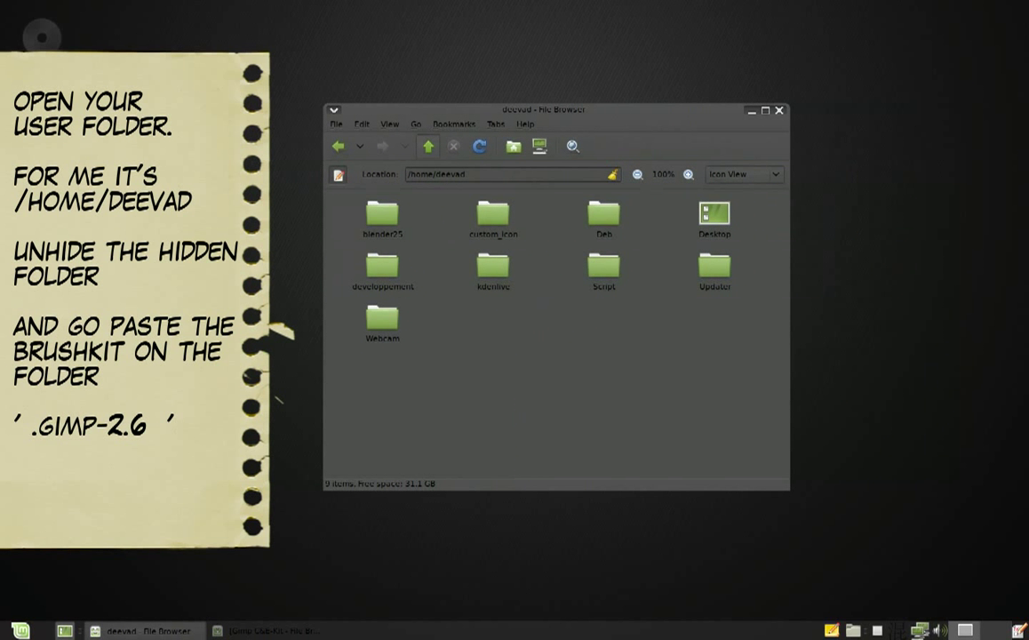
Check the home folder path, then turn on Show Hidden Files
{"action": "key", "text": "ctrl+l"}
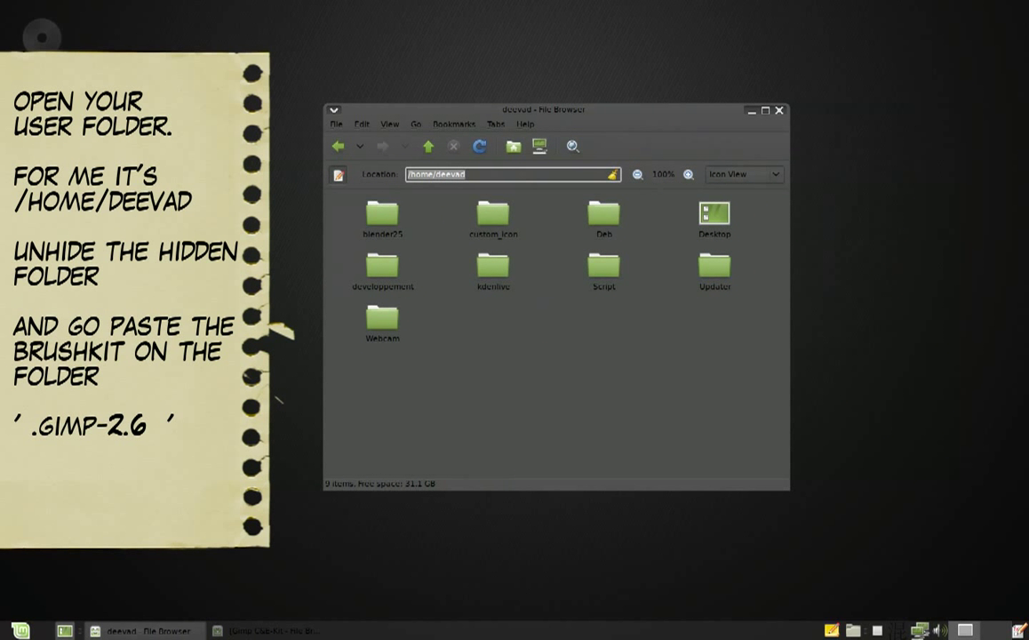
{"action": "left_click", "coordinate": [435, 174]}
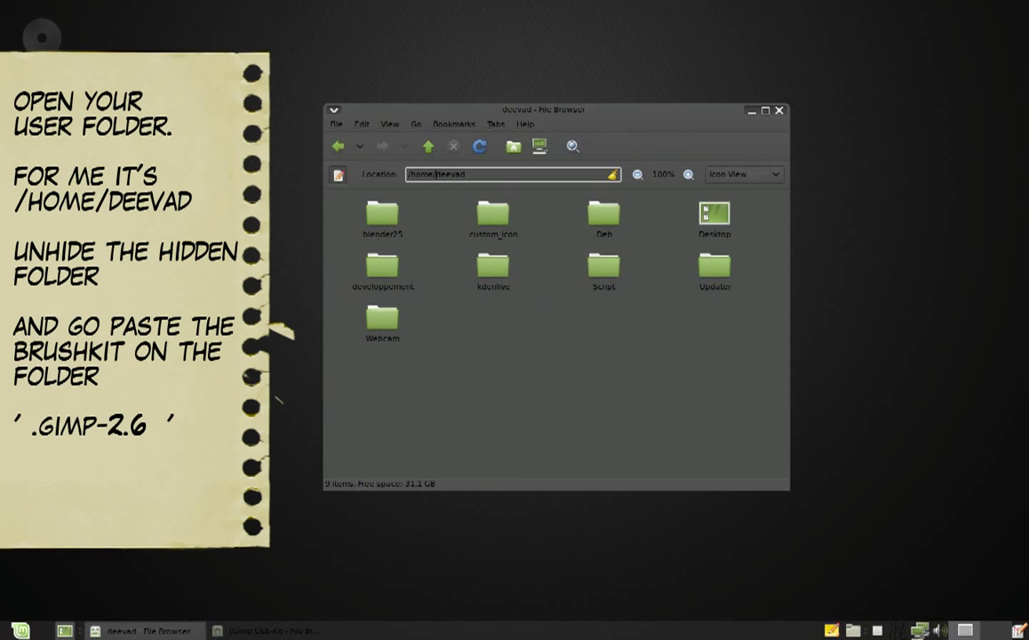
{"action": "left_click_drag", "start_coordinate": [439, 174], "coordinate": [465, 174]}
{"action": "key", "text": "Escape"}
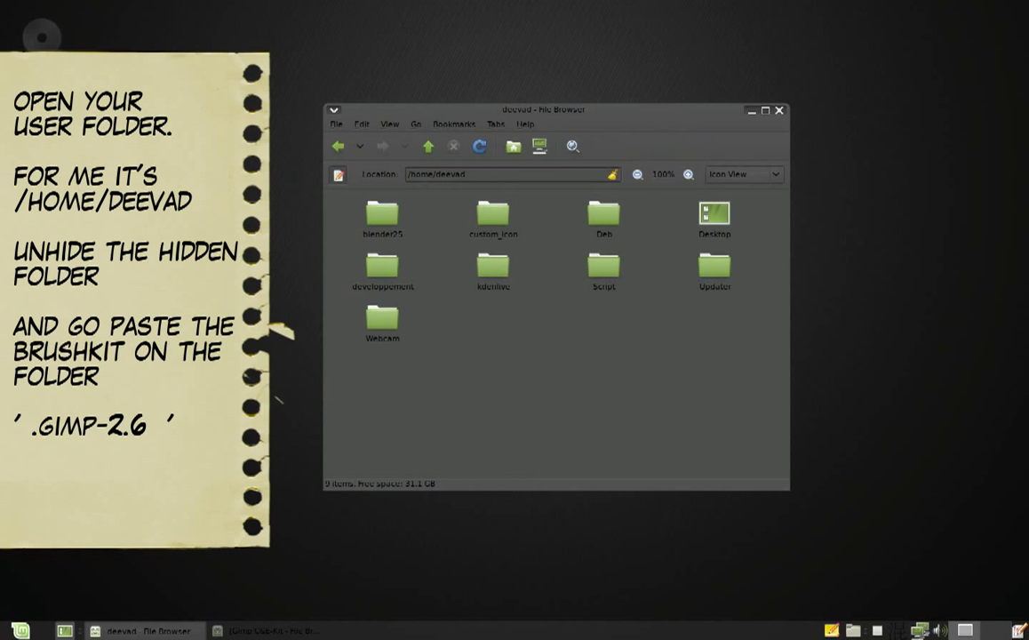
{"action": "left_click", "coordinate": [389, 123]}
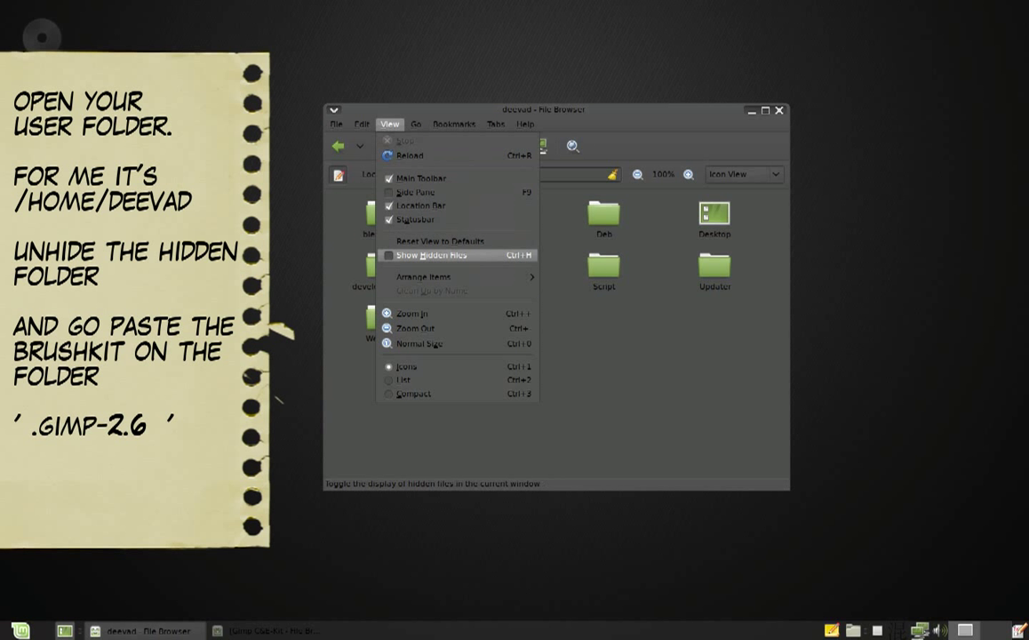
{"action": "left_click", "coordinate": [431, 255]}
Paste the kit into .gimp-2.6, choosing Merge All and Replace All
{"action": "scroll", "coordinate": [551, 338], "scroll_direction": "down", "scroll_amount": 3}
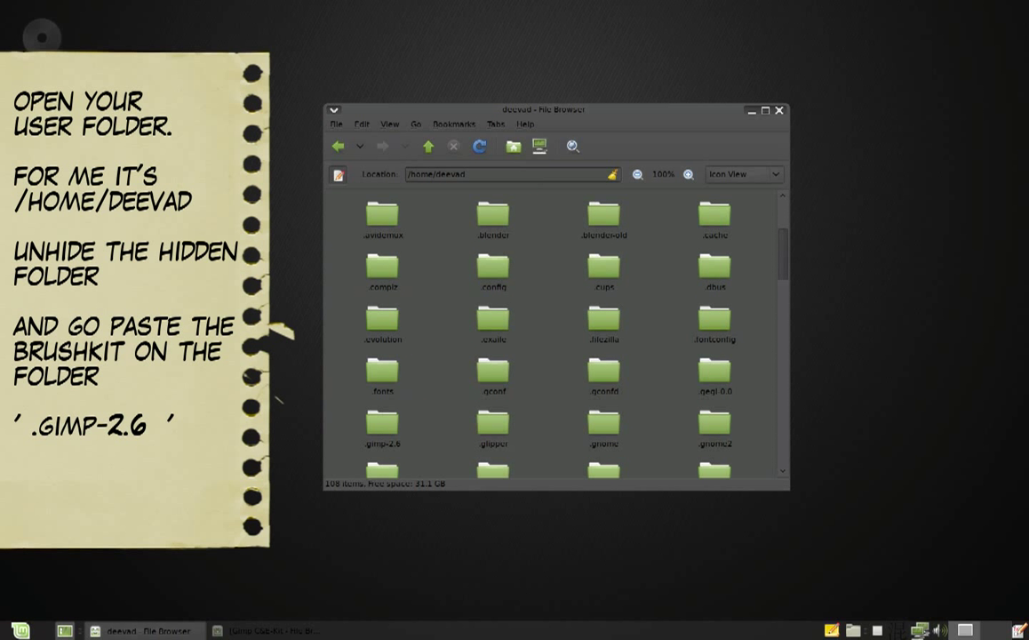
{"action": "scroll", "coordinate": [556, 334], "scroll_direction": "down", "scroll_amount": 1}
{"action": "scroll", "coordinate": [556, 334], "scroll_direction": "down", "scroll_amount": 2}
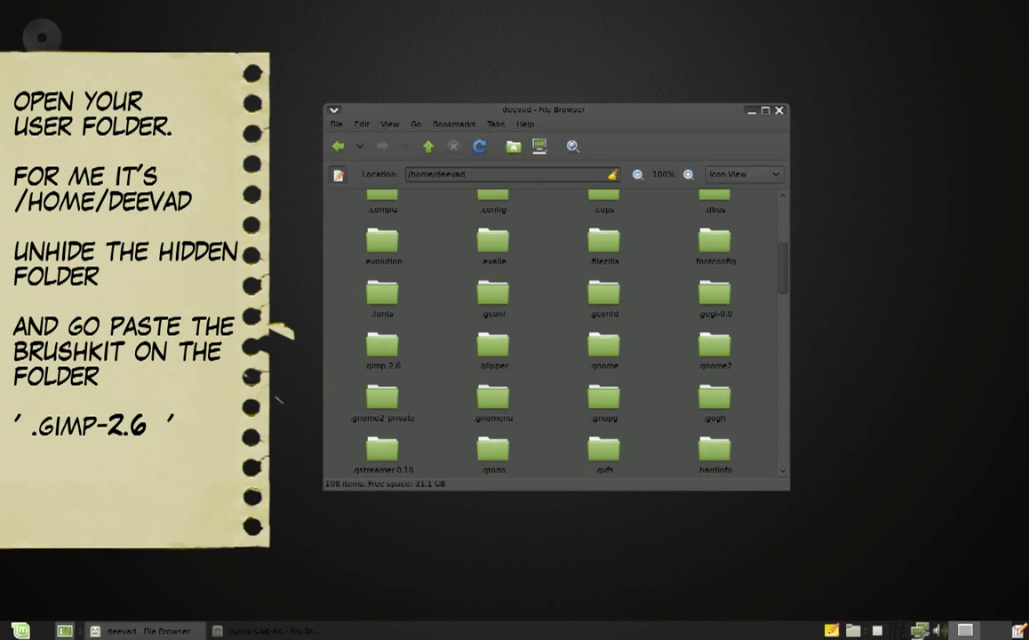
{"action": "left_click", "coordinate": [382, 307]}
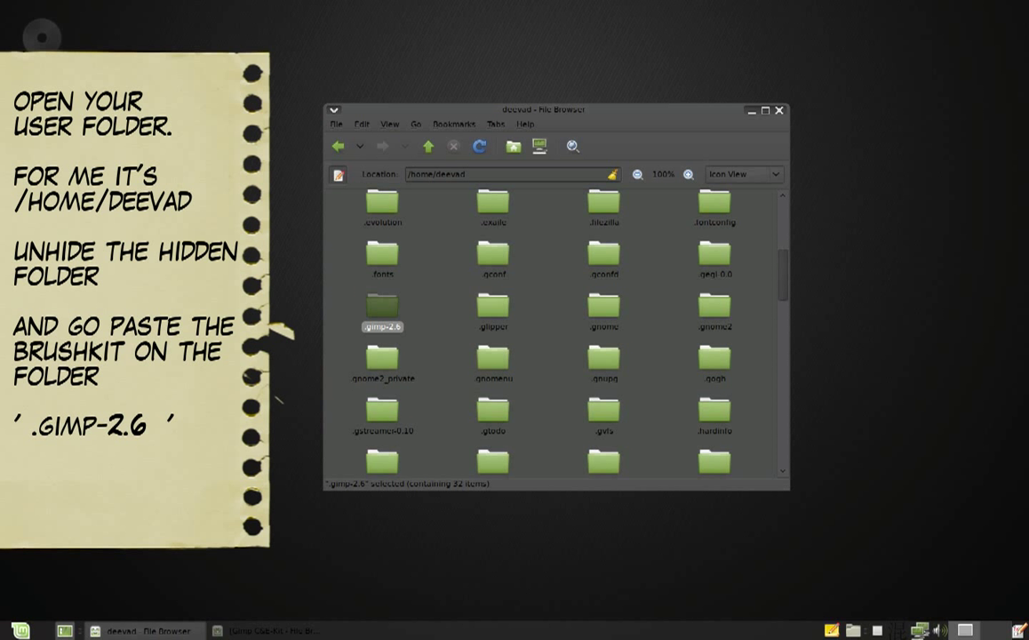
{"action": "key", "text": "Return"}
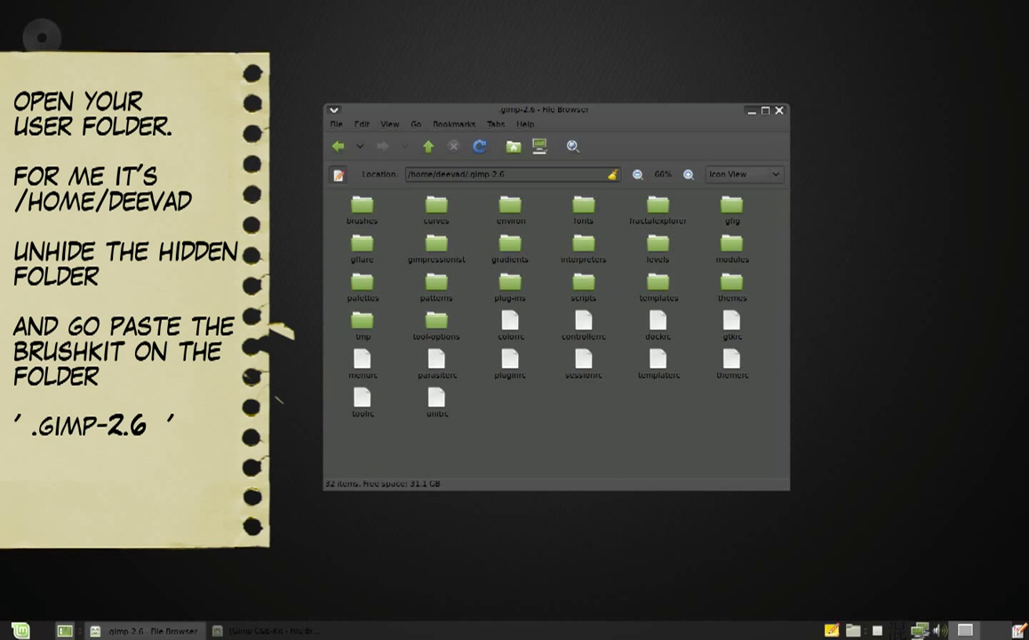
{"action": "right_click", "coordinate": [588, 214]}
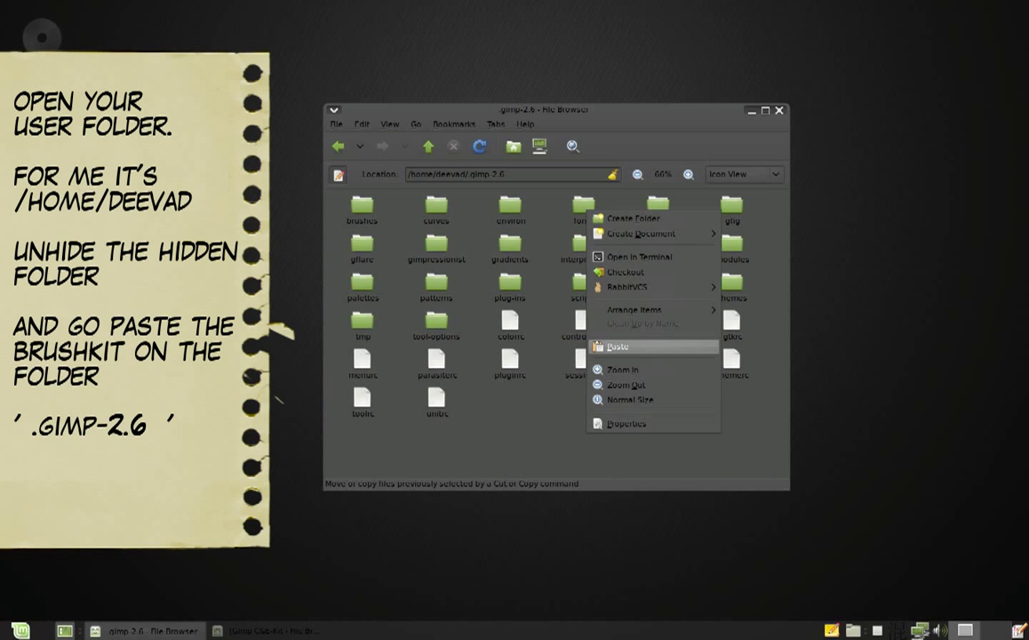
{"action": "left_click", "coordinate": [618, 346]}
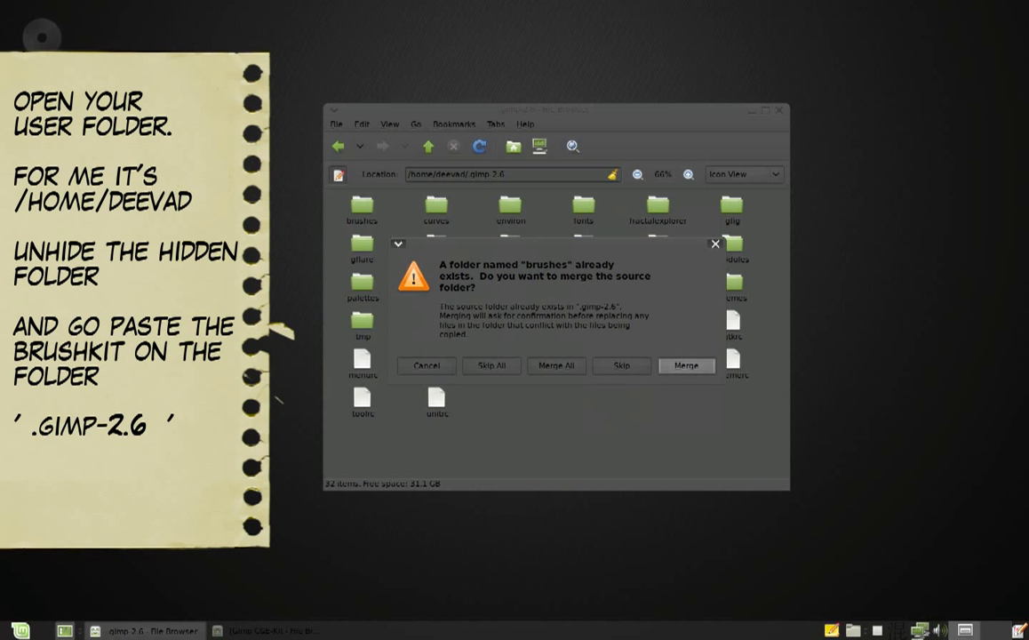
{"action": "key", "text": "Return"}
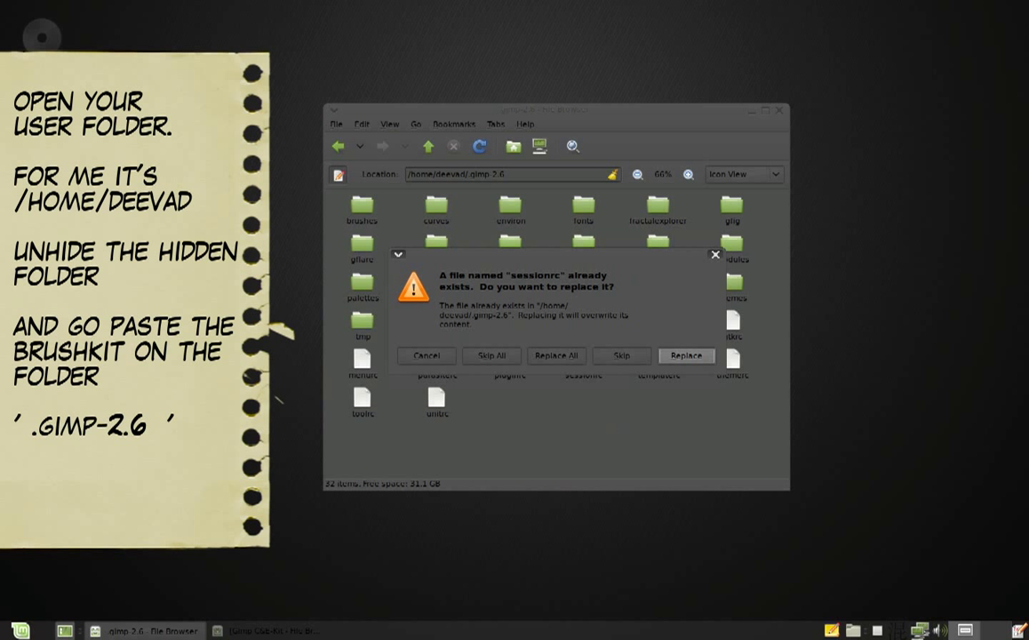
{"action": "key", "text": "Return"}
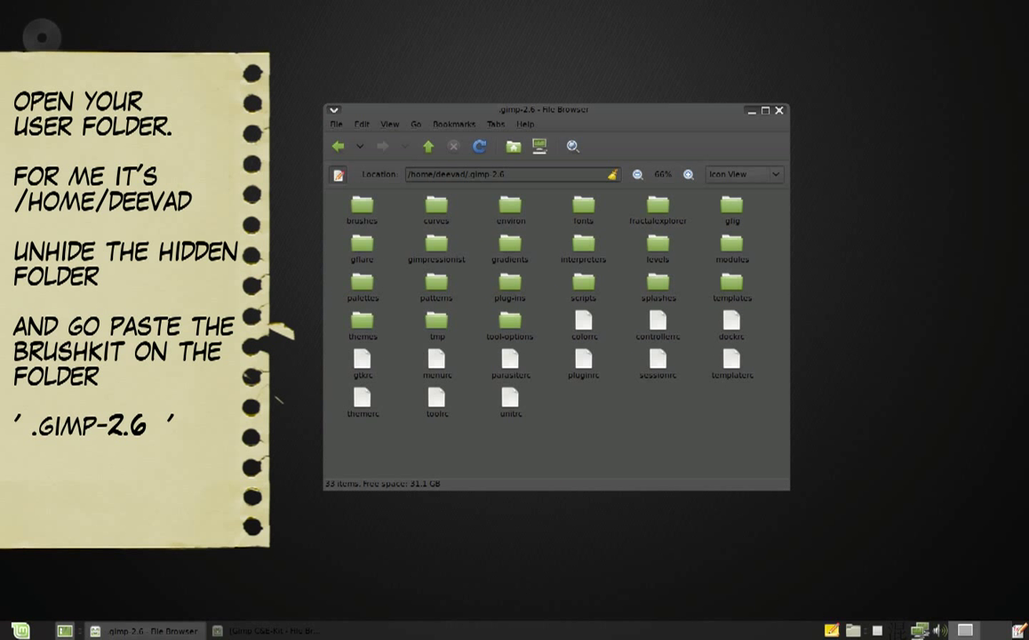
Relaunch Gimp Painter and paint a wavy grey-to-black pressure stroke on a new 640x480 canvas
{"action": "left_click", "coordinate": [779, 110]}
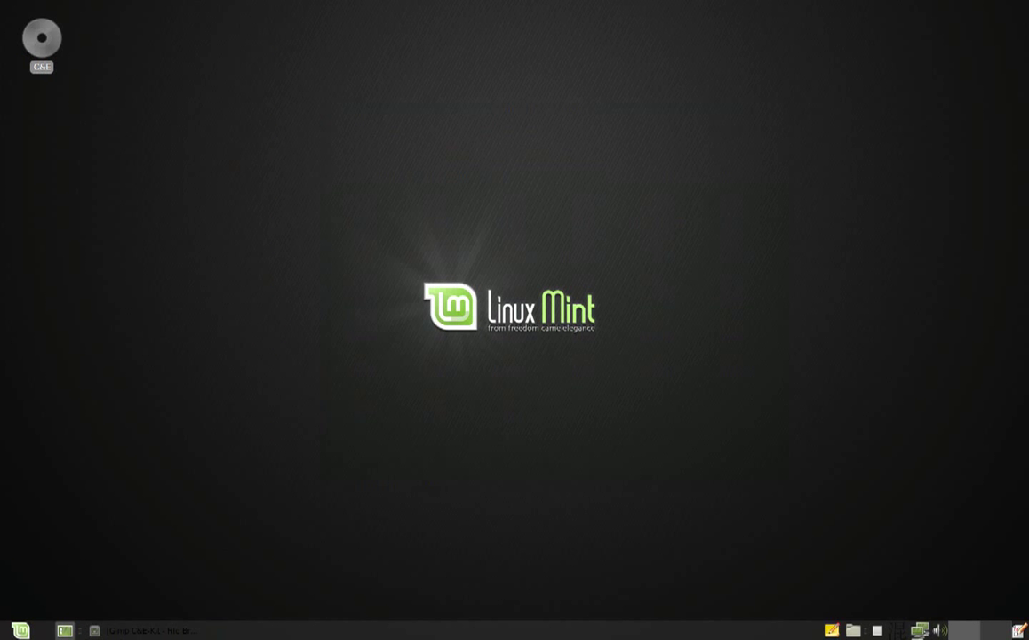
{"action": "left_click", "coordinate": [20, 630]}
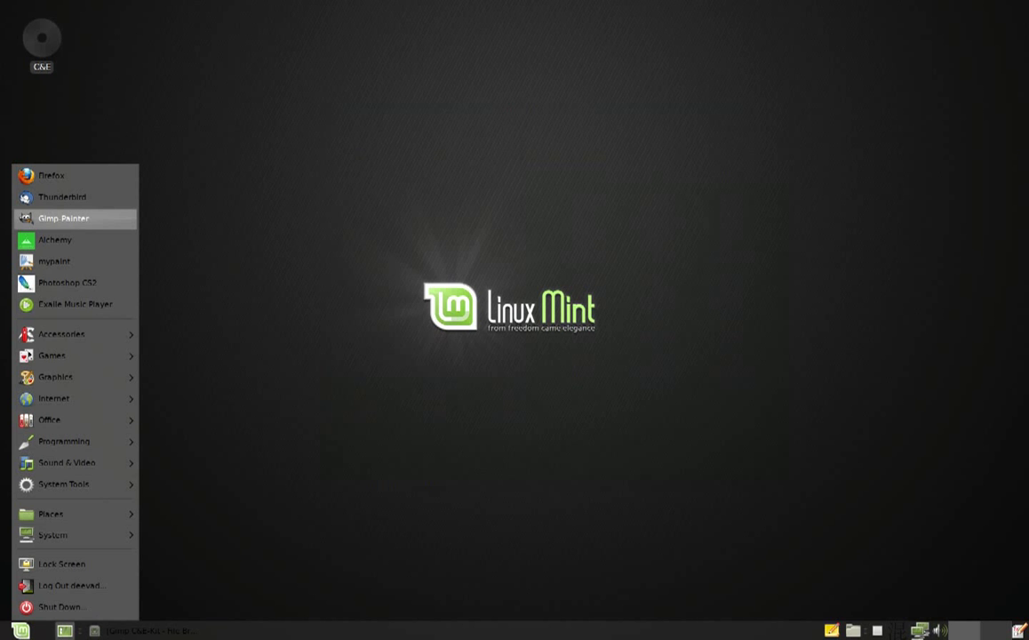
{"action": "left_click", "coordinate": [63, 218]}
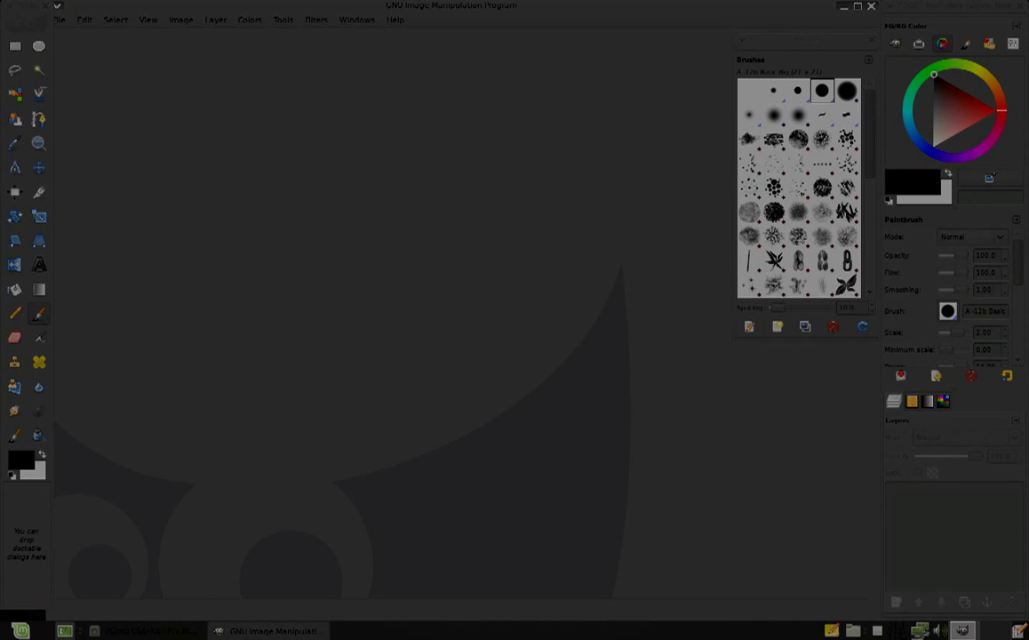
{"action": "mouse_move", "coordinate": [265, 167]}
{"action": "left_mouse_down"}
{"action": "mouse_move", "coordinate": [349, 241]}
{"action": "mouse_move", "coordinate": [471, 312]}
{"action": "mouse_move", "coordinate": [494, 366]}
{"action": "mouse_move", "coordinate": [556, 373]}
{"action": "mouse_move", "coordinate": [580, 409]}
{"action": "mouse_move", "coordinate": [636, 428]}
{"action": "mouse_move", "coordinate": [653, 462]}
{"action": "mouse_move", "coordinate": [672, 474]}
{"action": "left_mouse_up"}
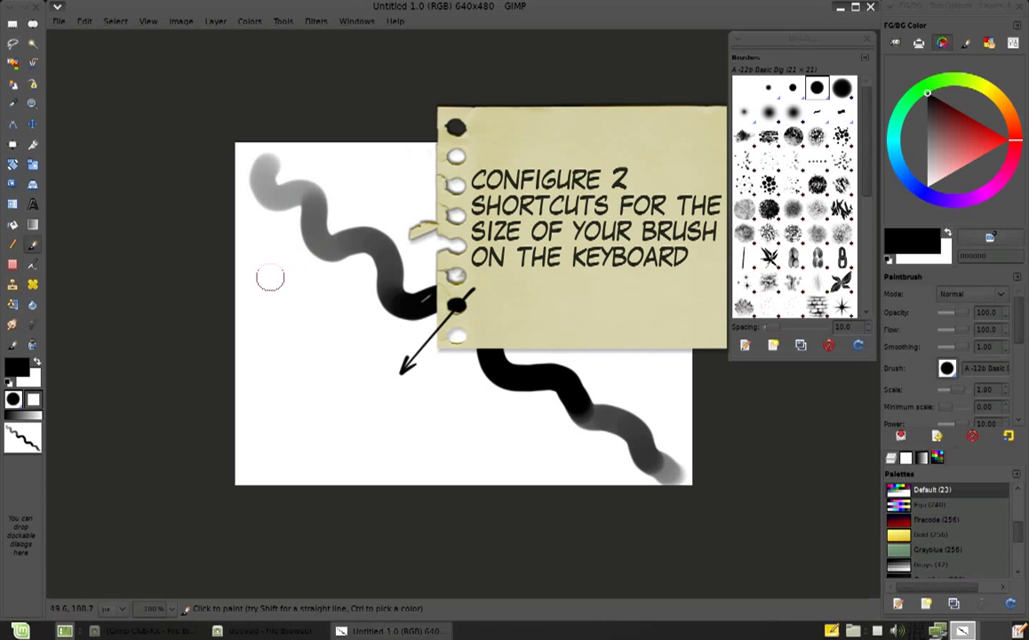
Reduce the brush size to 1.30 and paint three progressively thinner wavy strokes
{"action": "key", "text": "bracketleft"}
{"action": "key", "text": "bracketleft"}
{"action": "key", "text": "bracketleft"}
{"action": "key", "text": "bracketleft"}
{"action": "key", "text": "bracketleft"}
{"action": "key", "text": "bracketleft"}
{"action": "key", "text": "bracketleft"}
{"action": "left_click_drag", "start_coordinate": [254, 235], "coordinate": [576, 475]}
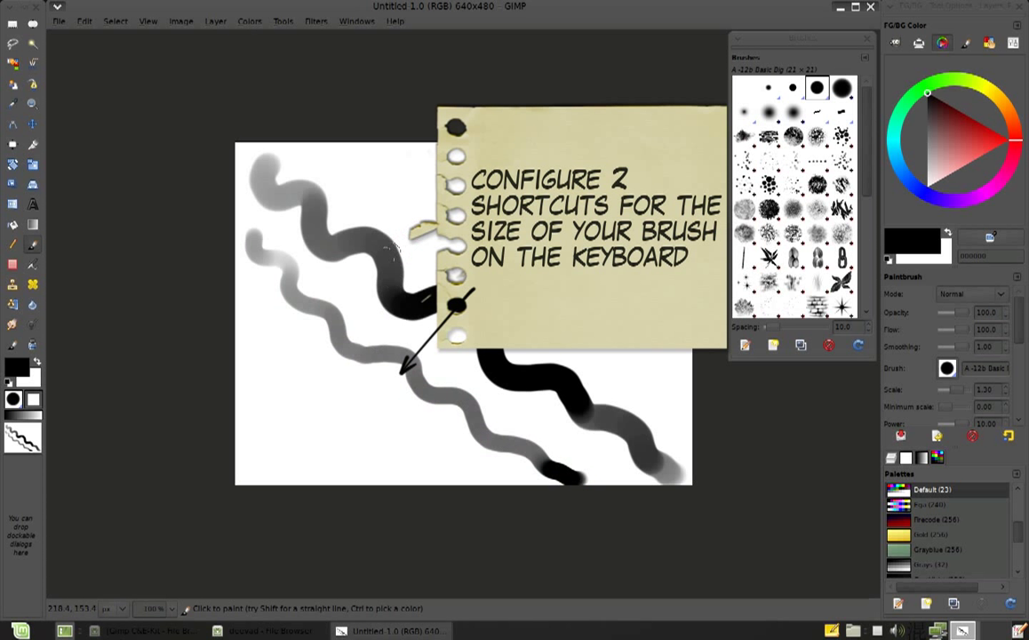
{"action": "mouse_move", "coordinate": [253, 294]}
{"action": "left_mouse_down"}
{"action": "mouse_move", "coordinate": [376, 424]}
{"action": "mouse_move", "coordinate": [405, 433]}
{"action": "mouse_move", "coordinate": [452, 475]}
{"action": "left_mouse_up"}
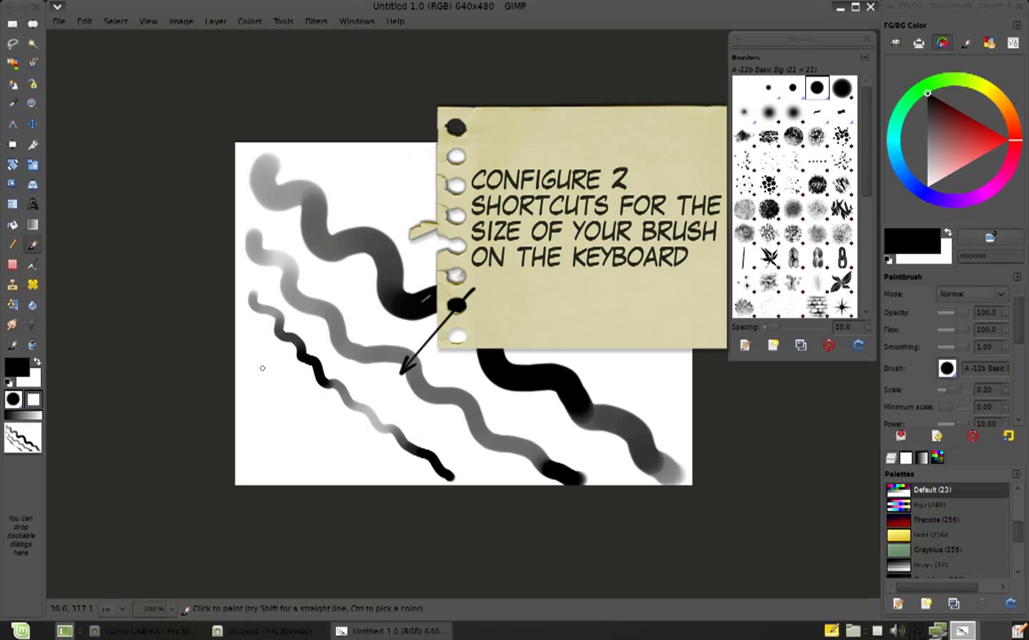
{"action": "left_click_drag", "start_coordinate": [290, 394], "coordinate": [314, 412]}
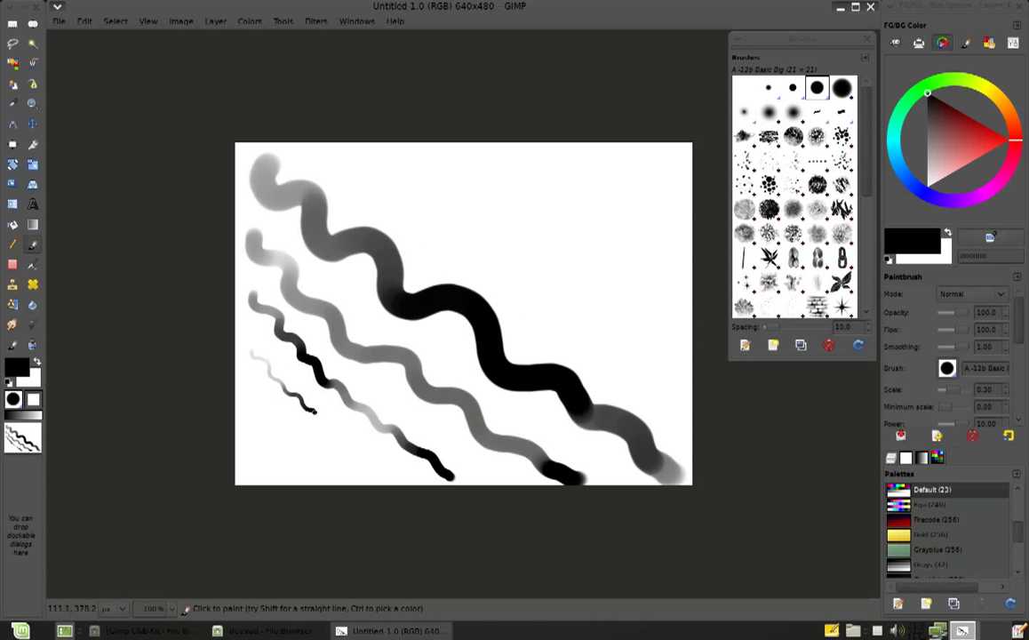
Paint six horizontal brown strokes, darkening the colour with K before each one
{"action": "left_click_drag", "start_coordinate": [375, 174], "coordinate": [658, 171]}
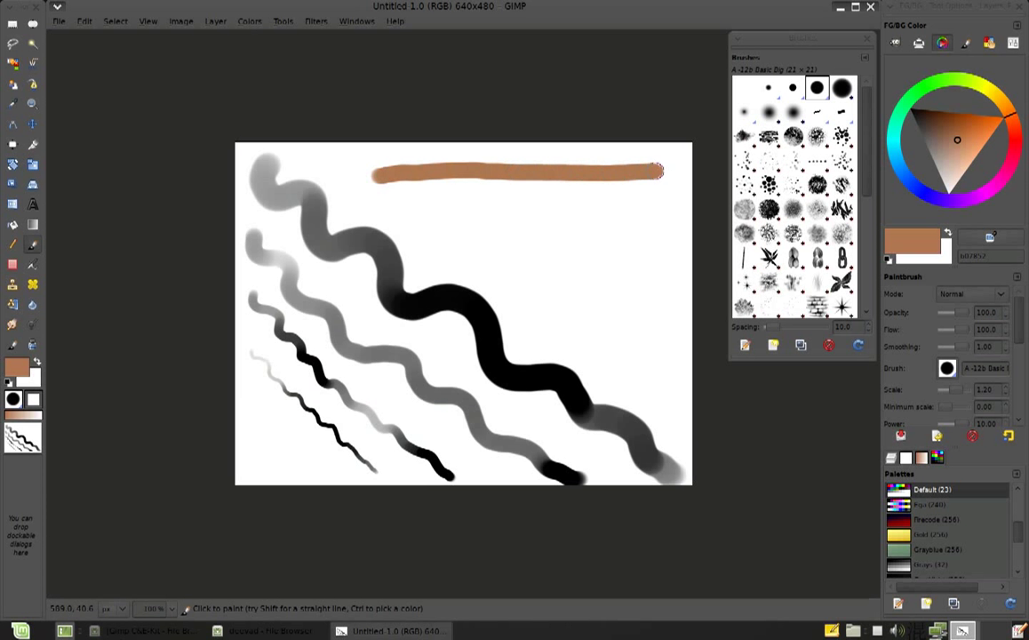
{"action": "key", "text": "k"}
{"action": "left_click_drag", "start_coordinate": [375, 197], "coordinate": [665, 199]}
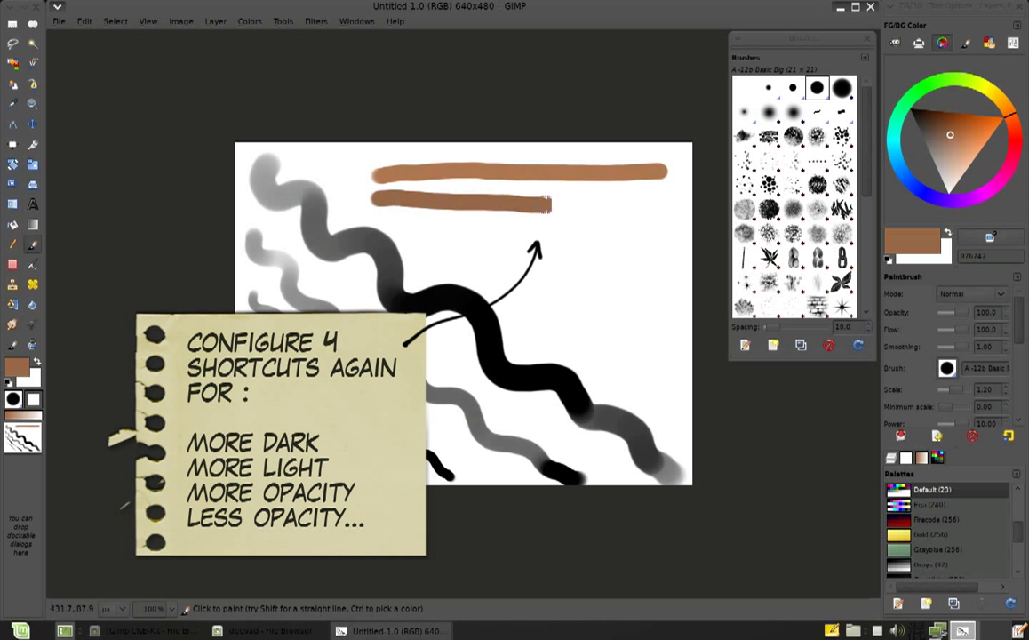
{"action": "key", "text": "k"}
{"action": "left_click_drag", "start_coordinate": [377, 226], "coordinate": [665, 233]}
{"action": "key", "text": "k"}
{"action": "left_click_drag", "start_coordinate": [378, 254], "coordinate": [665, 258]}
{"action": "key", "text": "k"}
{"action": "left_click_drag", "start_coordinate": [391, 284], "coordinate": [665, 286]}
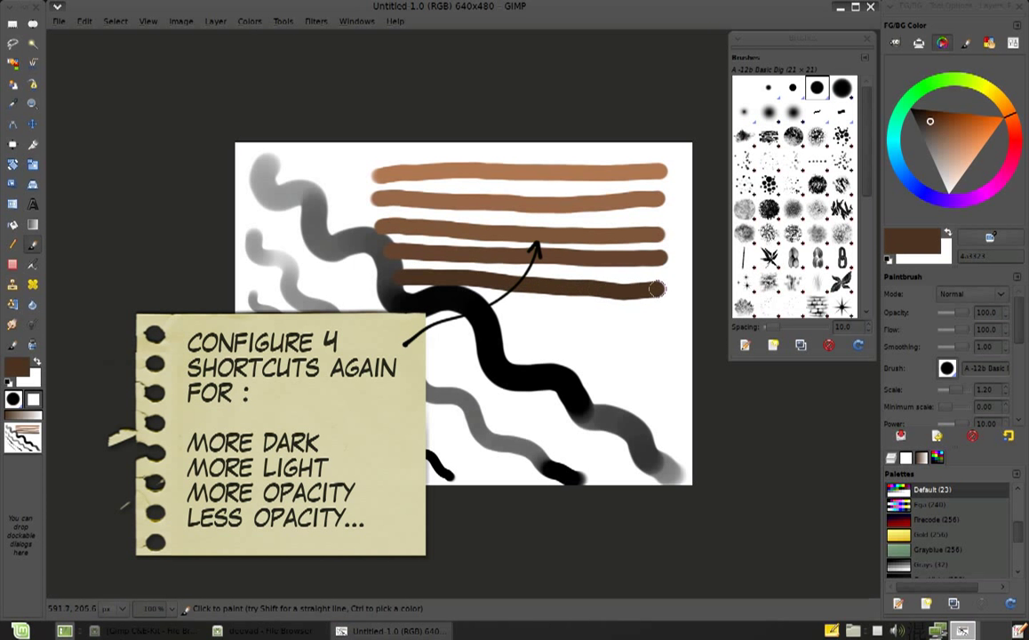
{"action": "key", "text": "k"}
{"action": "left_click_drag", "start_coordinate": [397, 307], "coordinate": [664, 310]}
Cross the rows with vertical strokes, lightening the colour with L before each
{"action": "key", "text": "l"}
{"action": "key", "text": "l"}
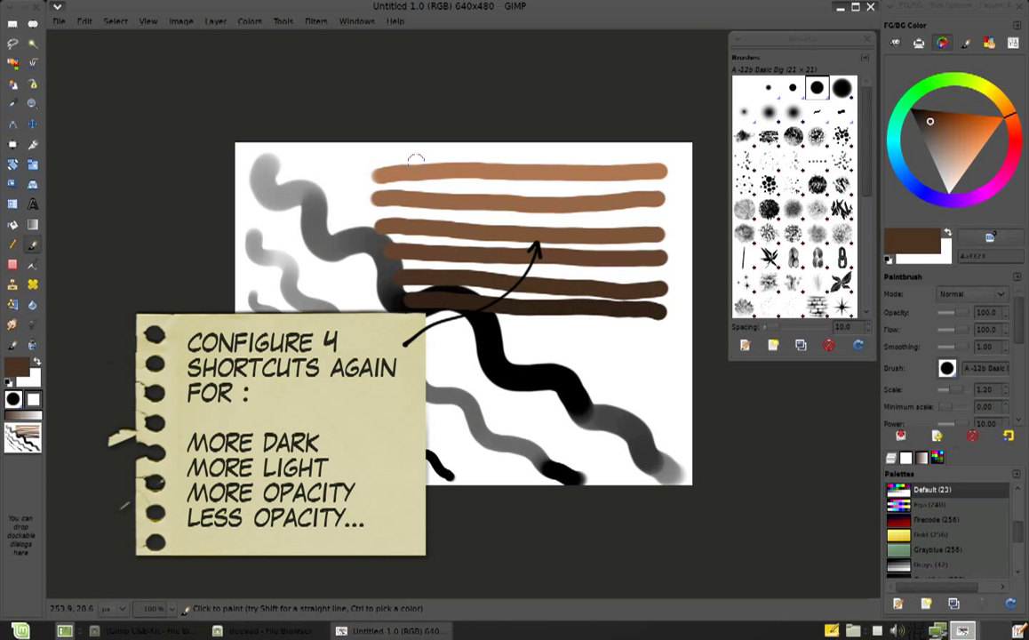
{"action": "left_click_drag", "start_coordinate": [413, 163], "coordinate": [414, 307]}
{"action": "left_click_drag", "start_coordinate": [448, 161], "coordinate": [443, 309]}
{"action": "key", "text": "l"}
{"action": "left_click_drag", "start_coordinate": [487, 160], "coordinate": [487, 313]}
{"action": "key", "text": "l"}
{"action": "left_click_drag", "start_coordinate": [524, 158], "coordinate": [523, 315]}
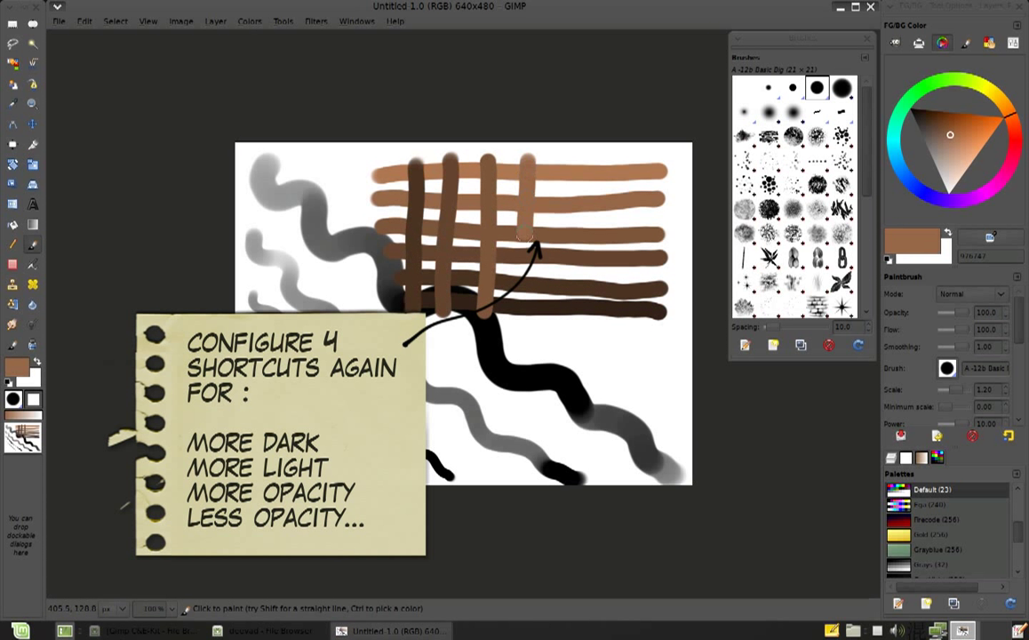
{"action": "key", "text": "l"}
{"action": "left_click_drag", "start_coordinate": [558, 160], "coordinate": [558, 316]}
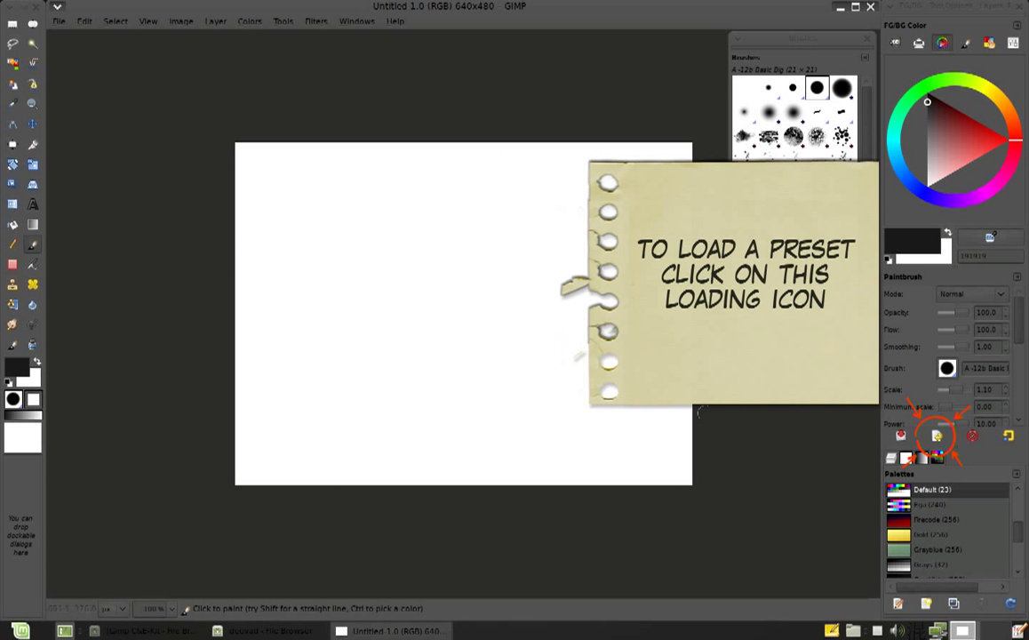
Test the speedpainting round brush and knife presets with wavy strokes
{"action": "left_click", "coordinate": [937, 436]}
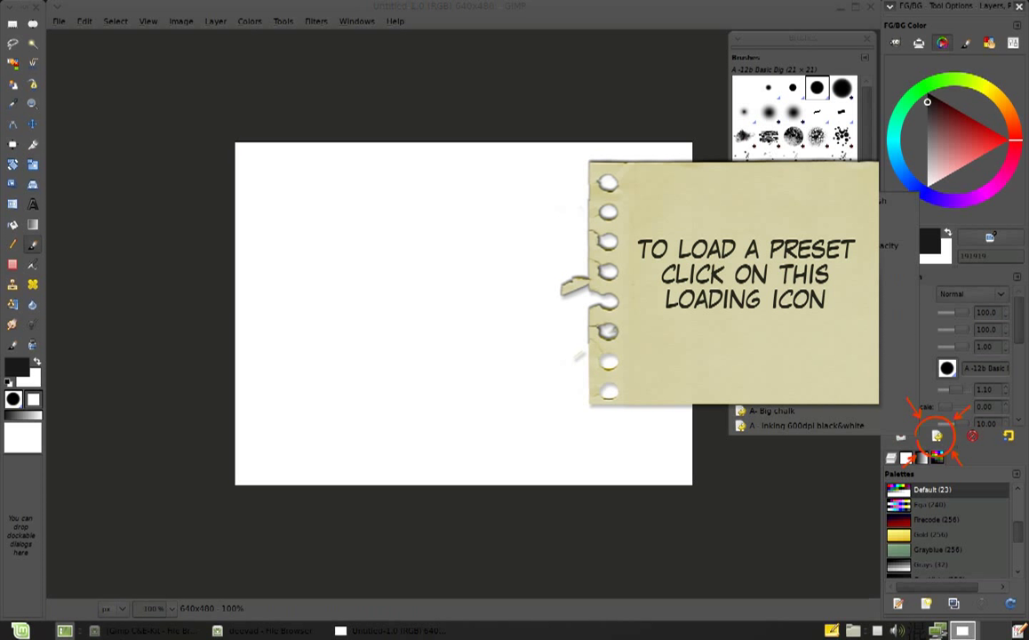
{"action": "key", "text": "Escape"}
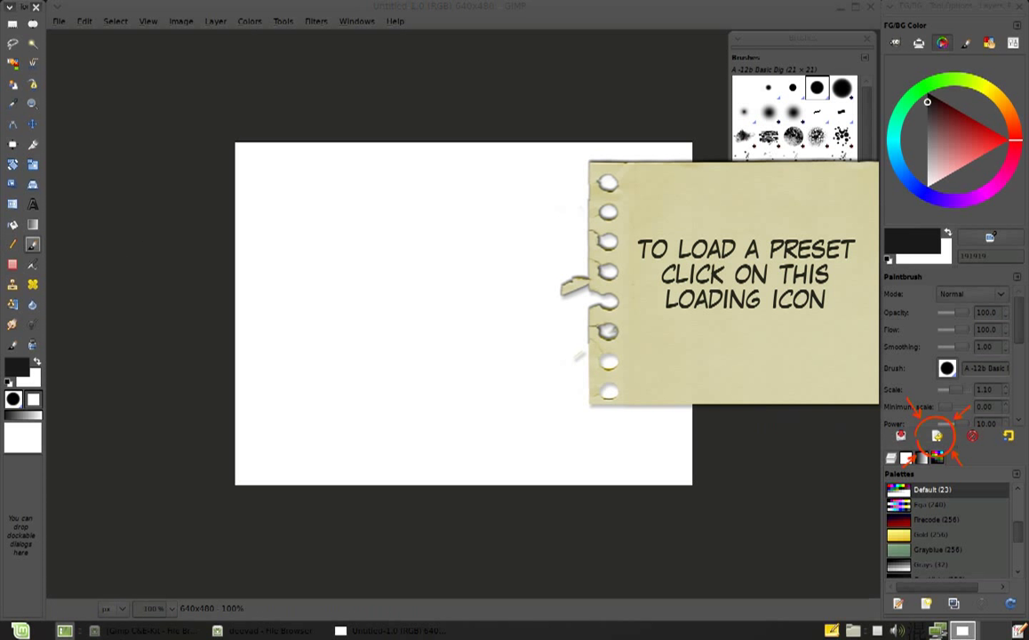
{"action": "left_click", "coordinate": [936, 435]}
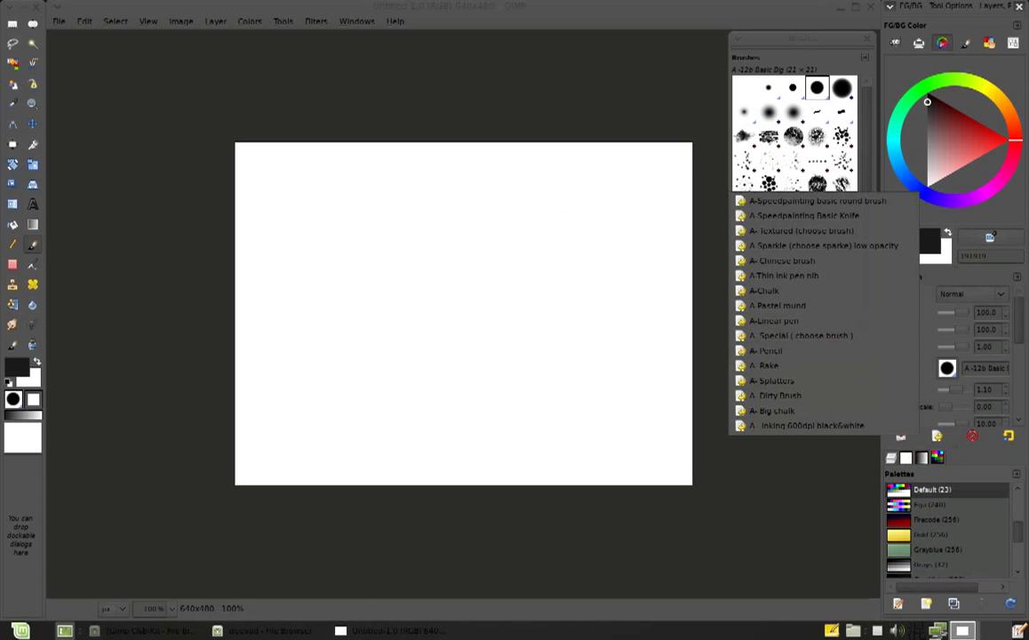
{"action": "left_click", "coordinate": [782, 196]}
{"action": "mouse_move", "coordinate": [280, 166]}
{"action": "left_mouse_down"}
{"action": "mouse_move", "coordinate": [342, 255]}
{"action": "mouse_move", "coordinate": [316, 444]}
{"action": "left_mouse_up"}
{"action": "left_click", "coordinate": [936, 435]}
{"action": "left_click", "coordinate": [805, 215]}
{"action": "mouse_move", "coordinate": [378, 164]}
{"action": "left_mouse_down"}
{"action": "mouse_move", "coordinate": [404, 416]}
{"action": "mouse_move", "coordinate": [397, 449]}
{"action": "left_mouse_up"}
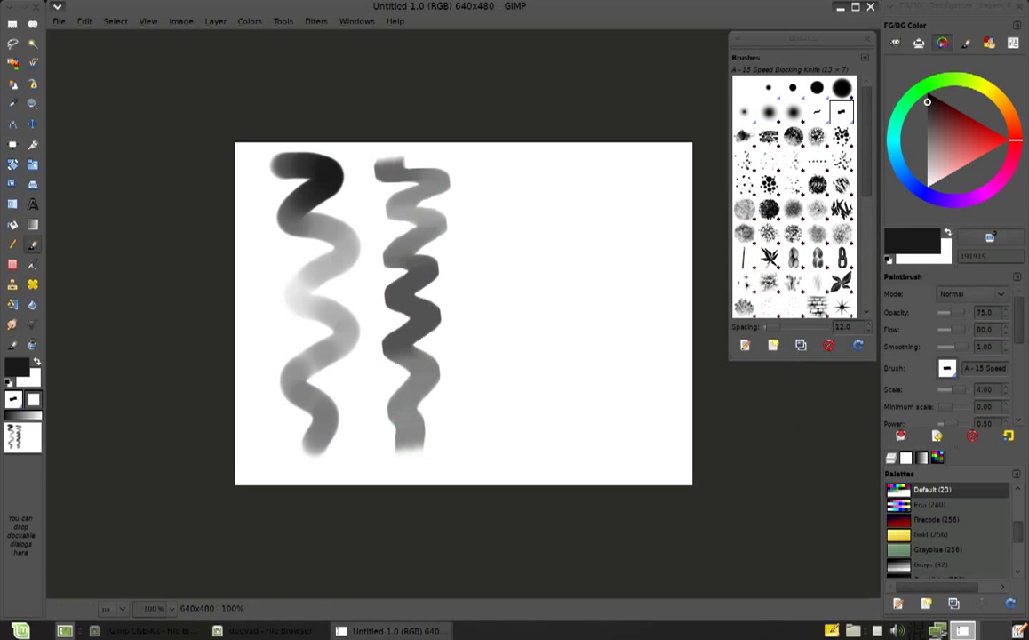
Try the A-3 Dirty Spot and cracked texture brushes, then clear the canvas
{"action": "left_click", "coordinate": [937, 435]}
{"action": "left_click", "coordinate": [791, 232]}
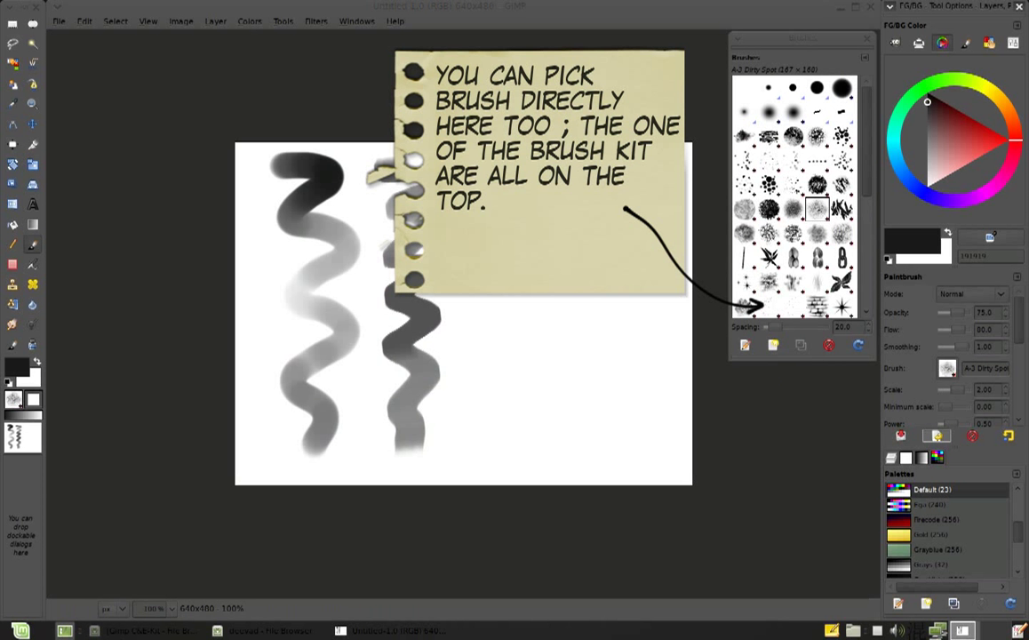
{"action": "left_click", "coordinate": [792, 208]}
{"action": "left_click_drag", "start_coordinate": [551, 409], "coordinate": [553, 524]}
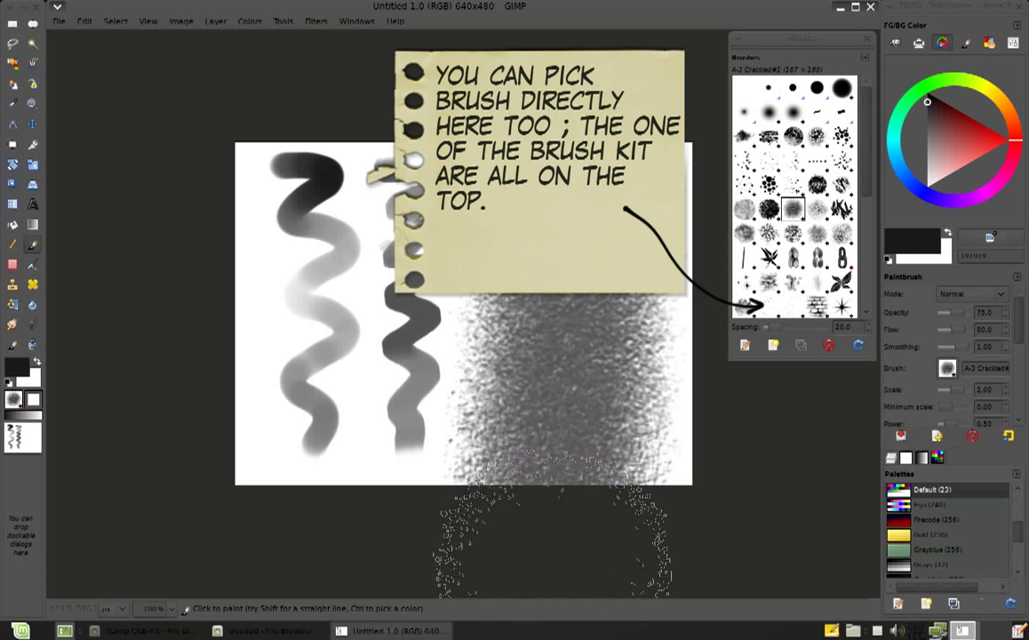
{"action": "key", "text": "Delete"}
Test the A-19 Eroded round 2 brush and the low-opacity sparkle preset
{"action": "left_click", "coordinate": [937, 436]}
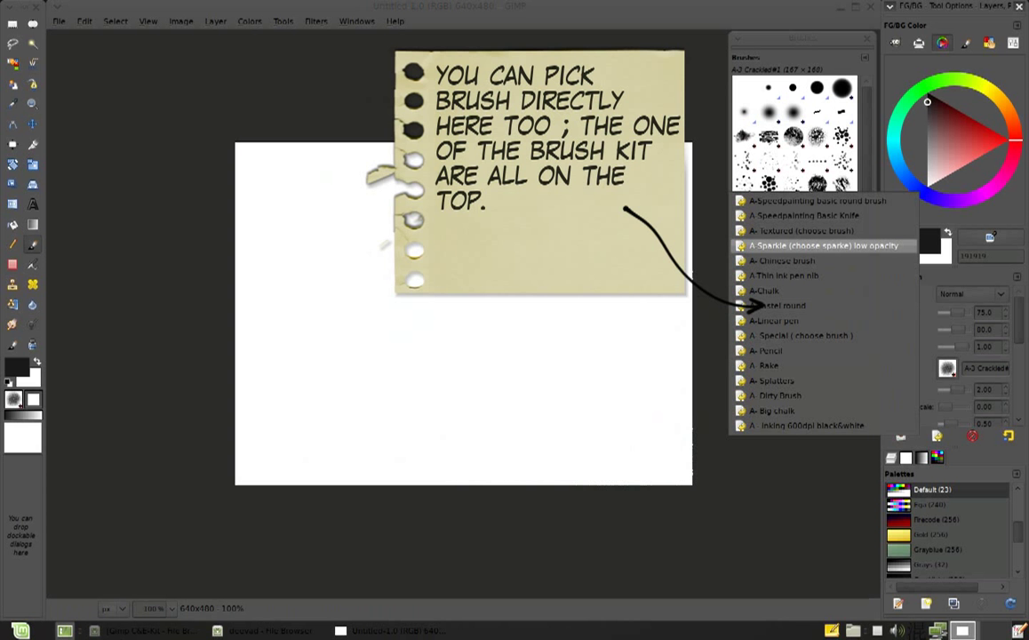
{"action": "left_click", "coordinate": [822, 246]}
{"action": "left_click_drag", "start_coordinate": [311, 160], "coordinate": [346, 391]}
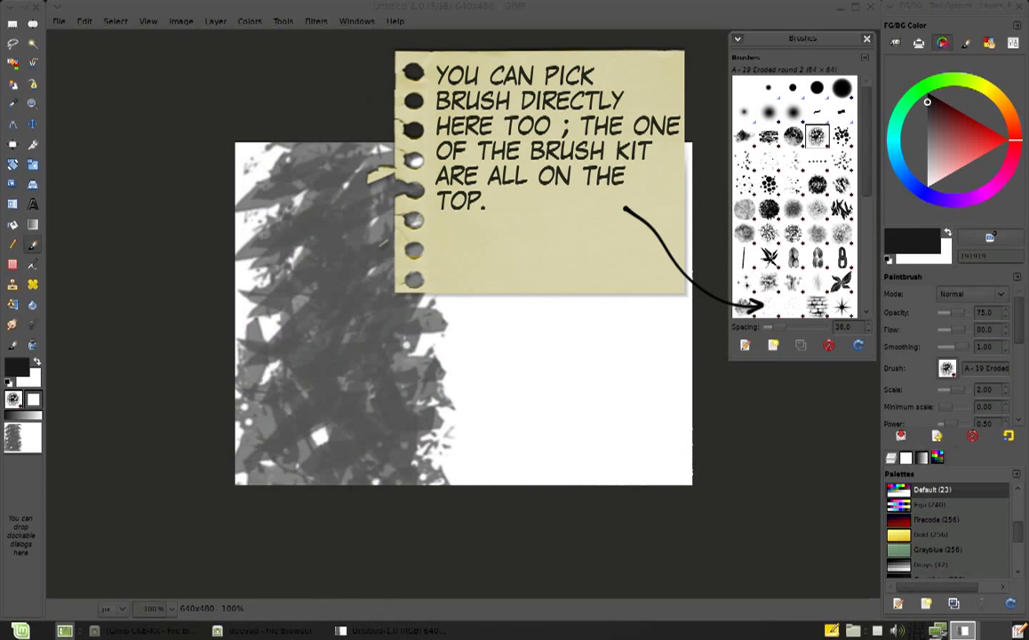
{"action": "left_click_drag", "start_coordinate": [507, 147], "coordinate": [494, 515]}
{"action": "left_click", "coordinate": [937, 435]}
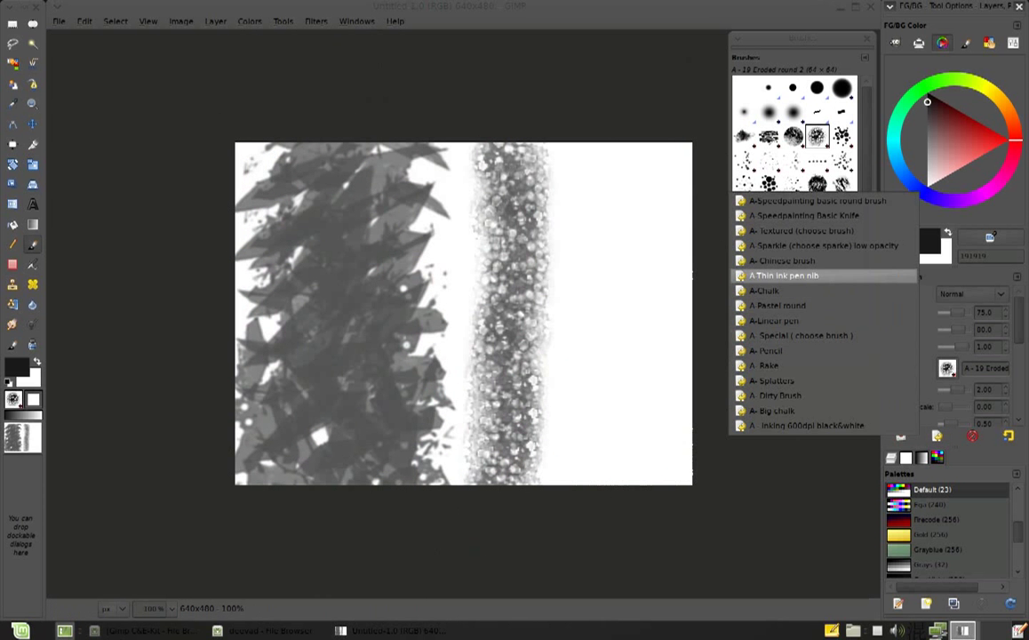
{"action": "left_click", "coordinate": [822, 245]}
{"action": "left_click_drag", "start_coordinate": [596, 150], "coordinate": [599, 480]}
{"action": "mouse_move", "coordinate": [604, 312]}
{"action": "left_mouse_down"}
{"action": "mouse_move", "coordinate": [555, 233]}
{"action": "mouse_move", "coordinate": [533, 151]}
{"action": "mouse_move", "coordinate": [556, 396]}
{"action": "left_mouse_up"}
{"action": "left_click_drag", "start_coordinate": [627, 373], "coordinate": [560, 453]}
Load another tool preset and paint curved test strokes, switching to white
{"action": "left_click", "coordinate": [937, 436]}
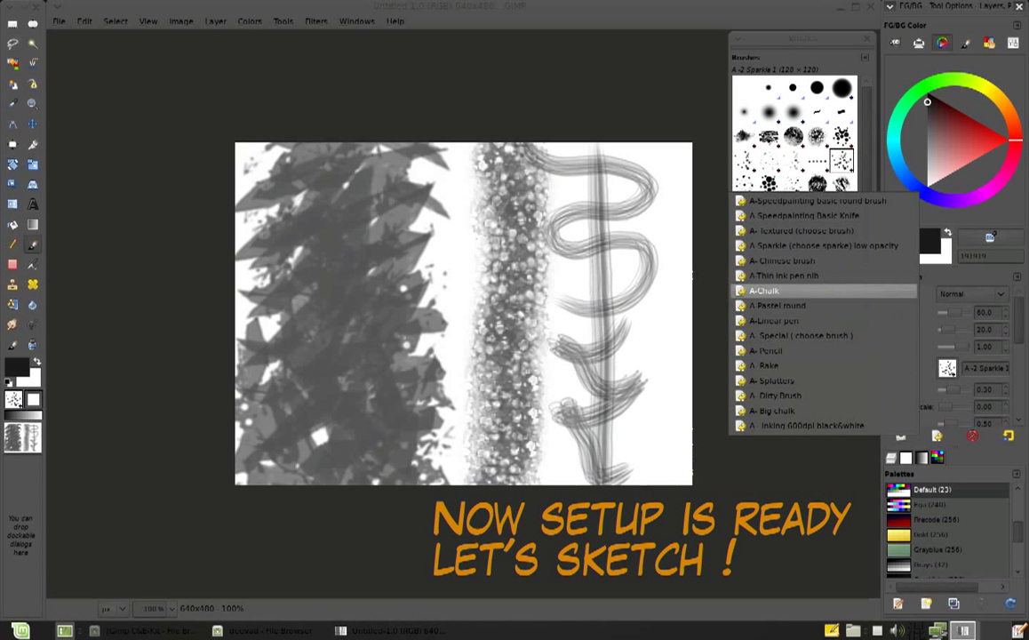
{"action": "left_click", "coordinate": [809, 425]}
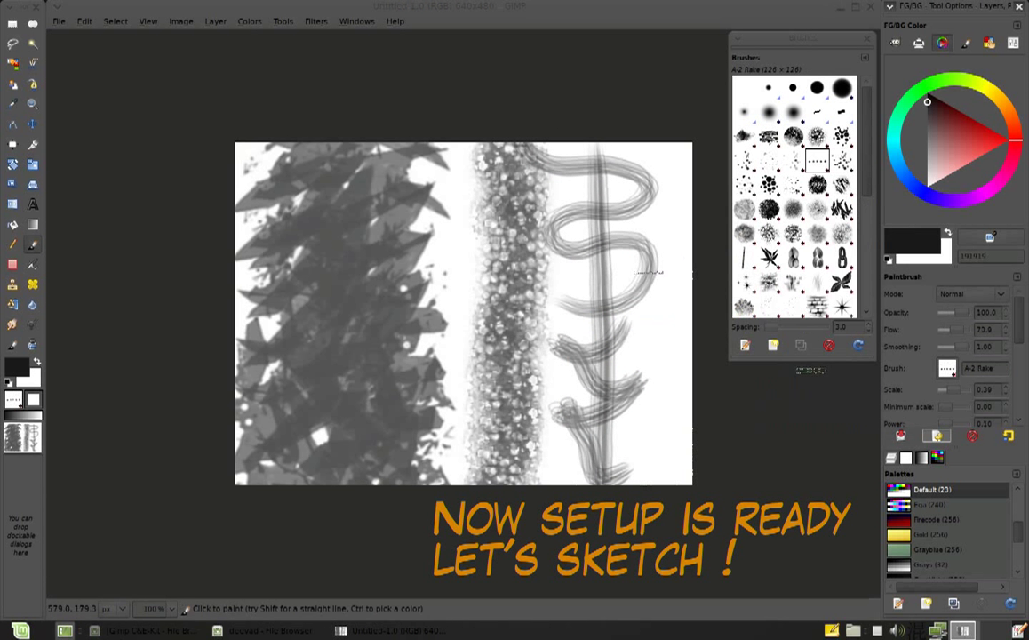
{"action": "left_click_drag", "start_coordinate": [647, 272], "coordinate": [405, 293]}
{"action": "left_click_drag", "start_coordinate": [498, 222], "coordinate": [405, 369]}
{"action": "key", "text": "x"}
{"action": "left_click_drag", "start_coordinate": [418, 187], "coordinate": [307, 284]}
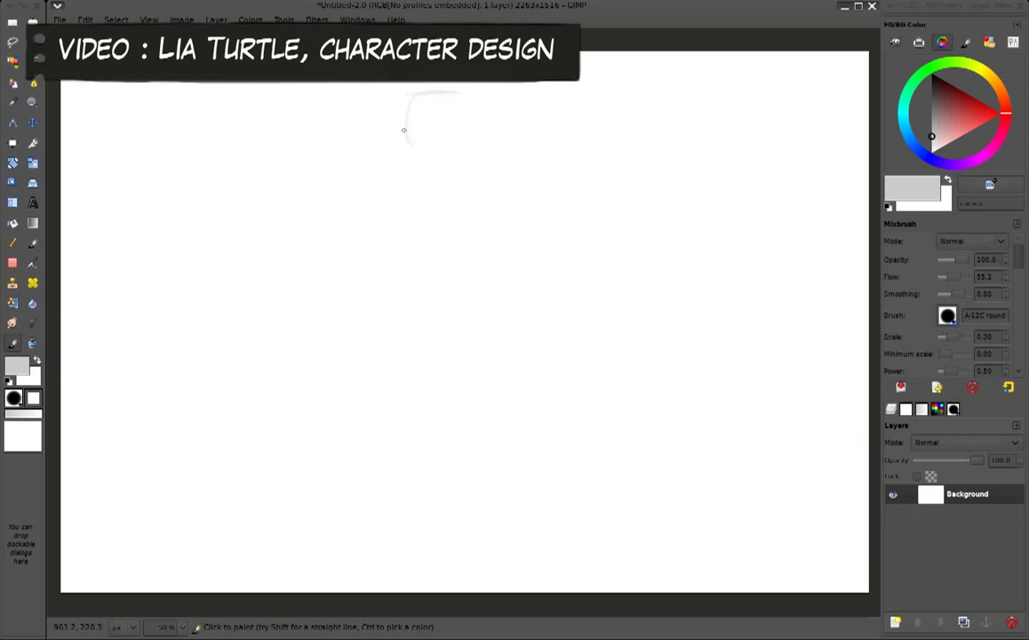
Sketch the light grey figure's body, legs, hips and torso
{"action": "mouse_move", "coordinate": [429, 123]}
{"action": "left_mouse_down"}
{"action": "mouse_move", "coordinate": [396, 257]}
{"action": "mouse_move", "coordinate": [450, 252]}
{"action": "mouse_move", "coordinate": [379, 337]}
{"action": "mouse_move", "coordinate": [403, 515]}
{"action": "mouse_move", "coordinate": [382, 320]}
{"action": "left_mouse_up"}
{"action": "left_click_drag", "start_coordinate": [422, 396], "coordinate": [453, 498]}
{"action": "left_click_drag", "start_coordinate": [417, 360], "coordinate": [445, 480]}
{"action": "mouse_move", "coordinate": [404, 311]}
{"action": "left_mouse_down"}
{"action": "mouse_move", "coordinate": [460, 324]}
{"action": "mouse_move", "coordinate": [391, 444]}
{"action": "mouse_move", "coordinate": [400, 497]}
{"action": "mouse_move", "coordinate": [360, 506]}
{"action": "left_mouse_up"}
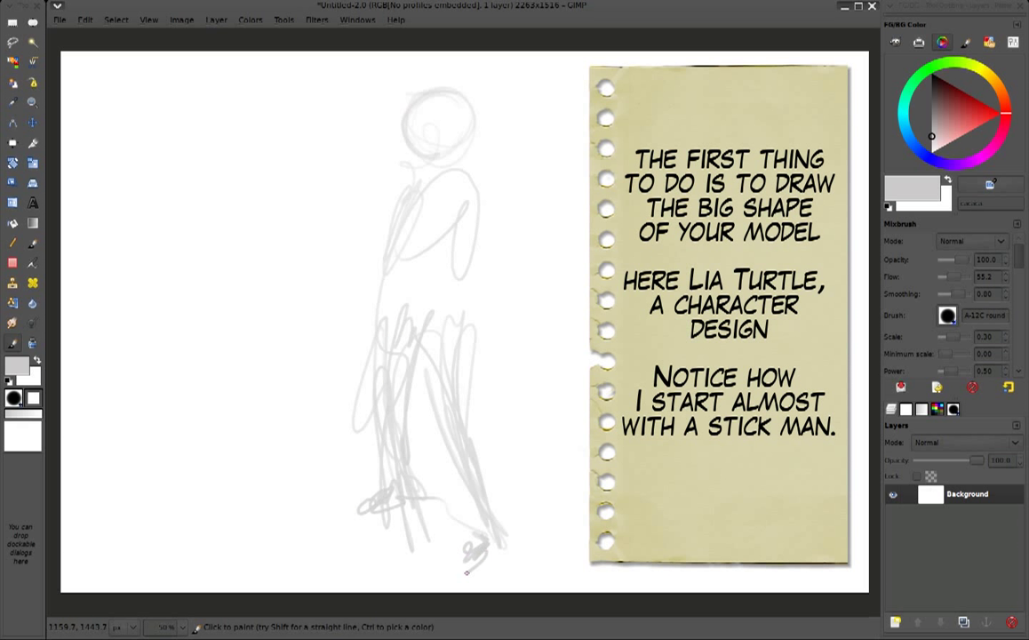
{"action": "mouse_move", "coordinate": [487, 531]}
{"action": "left_mouse_down"}
{"action": "mouse_move", "coordinate": [425, 294]}
{"action": "mouse_move", "coordinate": [356, 258]}
{"action": "mouse_move", "coordinate": [427, 213]}
{"action": "mouse_move", "coordinate": [420, 166]}
{"action": "mouse_move", "coordinate": [467, 162]}
{"action": "mouse_move", "coordinate": [409, 249]}
{"action": "left_mouse_up"}
Add neck and shoulder lines, a scribbled head, an arm and a ball at each hand
{"action": "mouse_move", "coordinate": [418, 173]}
{"action": "left_mouse_down"}
{"action": "mouse_move", "coordinate": [382, 285]}
{"action": "mouse_move", "coordinate": [460, 76]}
{"action": "mouse_move", "coordinate": [436, 134]}
{"action": "mouse_move", "coordinate": [400, 98]}
{"action": "mouse_move", "coordinate": [414, 133]}
{"action": "left_mouse_up"}
{"action": "left_click_drag", "start_coordinate": [480, 178], "coordinate": [506, 338]}
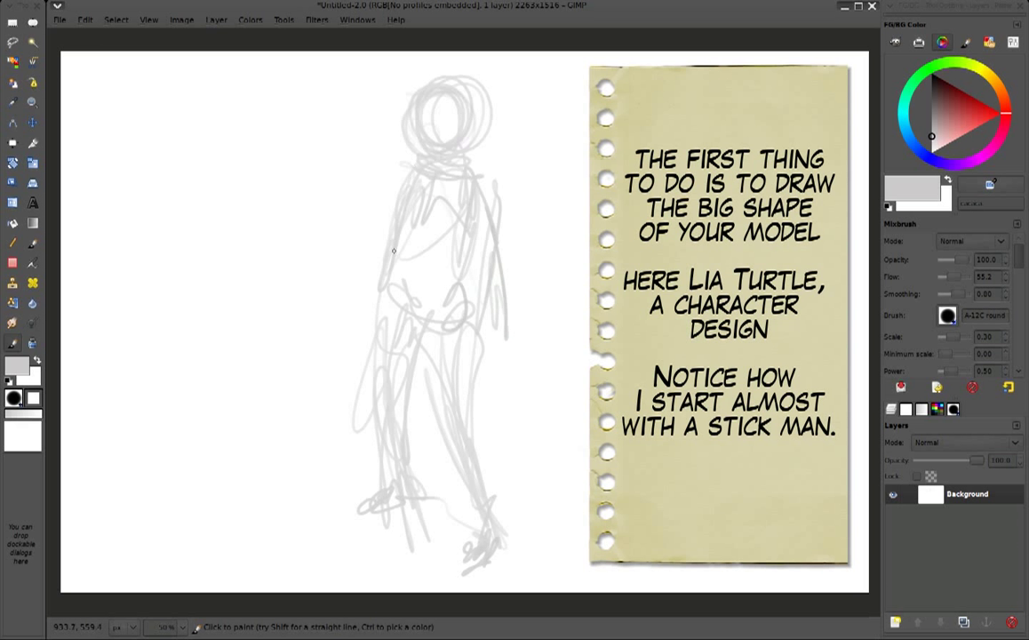
{"action": "left_click_drag", "start_coordinate": [511, 315], "coordinate": [488, 342]}
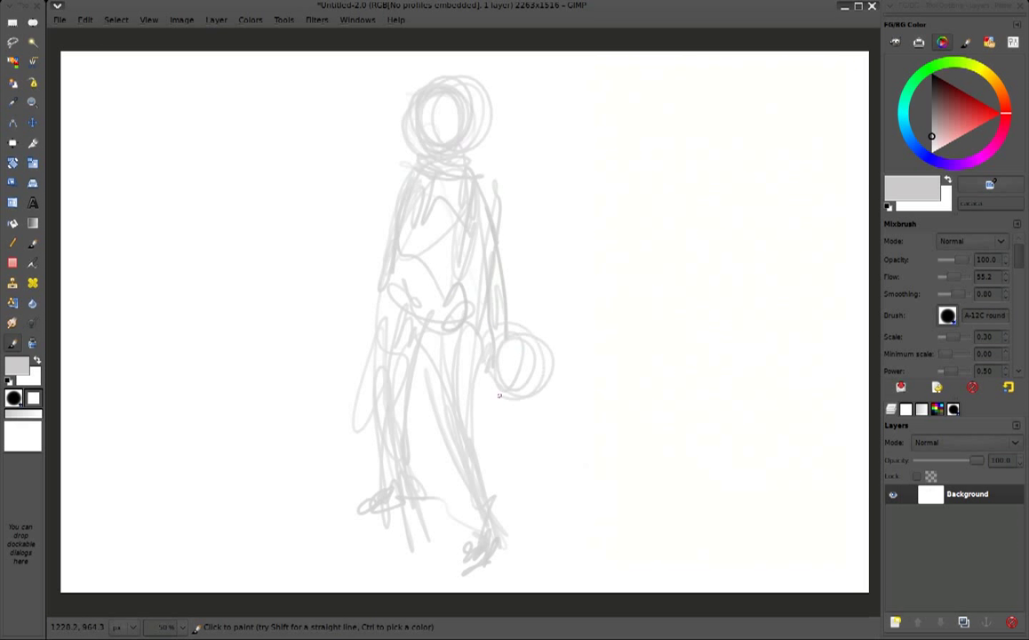
{"action": "mouse_move", "coordinate": [380, 320]}
{"action": "left_mouse_down"}
{"action": "mouse_move", "coordinate": [333, 361]}
{"action": "mouse_move", "coordinate": [316, 298]}
{"action": "mouse_move", "coordinate": [356, 266]}
{"action": "mouse_move", "coordinate": [381, 265]}
{"action": "left_mouse_up"}
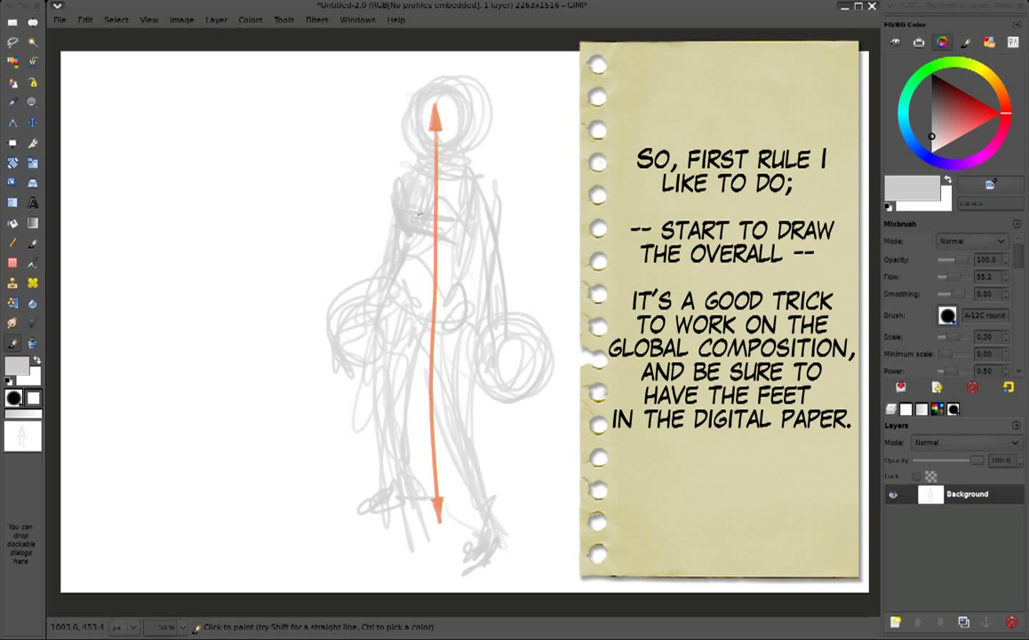
Add grey strokes across the chest, shoulders and head, and thicken the hip and leg lines
{"action": "mouse_move", "coordinate": [408, 181]}
{"action": "left_mouse_down"}
{"action": "mouse_move", "coordinate": [429, 169]}
{"action": "mouse_move", "coordinate": [479, 185]}
{"action": "mouse_move", "coordinate": [464, 116]}
{"action": "mouse_move", "coordinate": [488, 156]}
{"action": "left_mouse_up"}
{"action": "left_click_drag", "start_coordinate": [385, 142], "coordinate": [413, 113]}
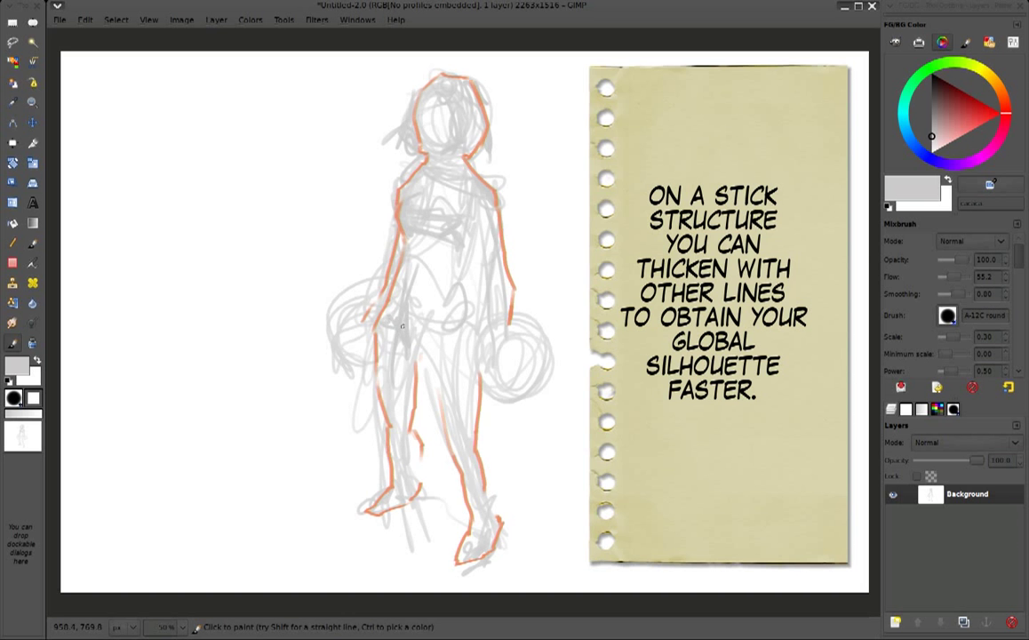
{"action": "left_click_drag", "start_coordinate": [380, 324], "coordinate": [377, 436]}
{"action": "left_click_drag", "start_coordinate": [359, 340], "coordinate": [373, 427]}
{"action": "mouse_move", "coordinate": [427, 295]}
{"action": "left_mouse_down"}
{"action": "mouse_move", "coordinate": [407, 350]}
{"action": "mouse_move", "coordinate": [404, 415]}
{"action": "mouse_move", "coordinate": [429, 384]}
{"action": "mouse_move", "coordinate": [464, 480]}
{"action": "left_mouse_up"}
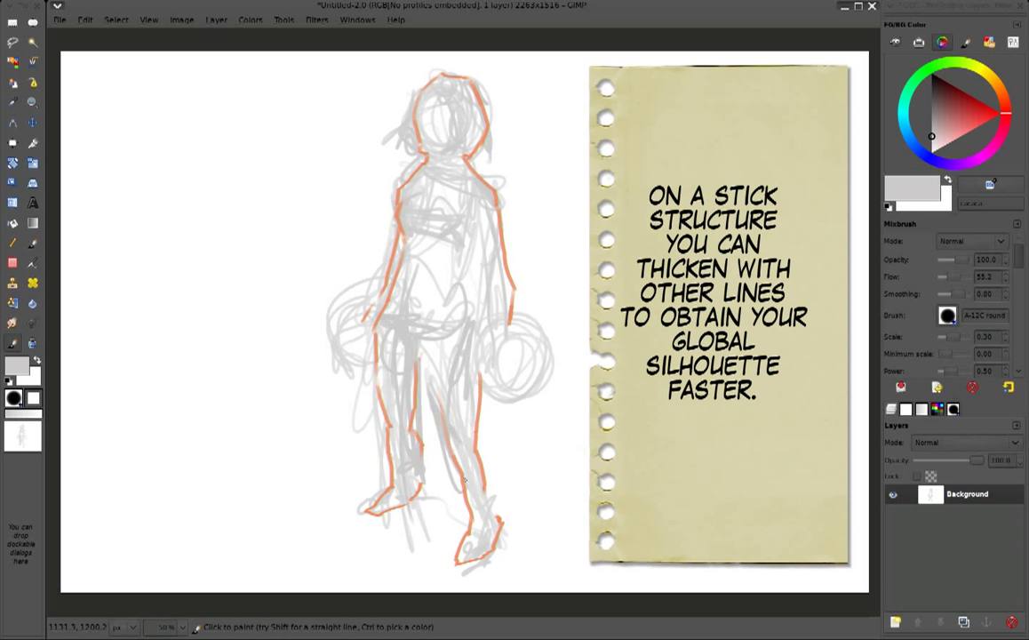
Build up the right leg, leg bottoms, left side and torso with more strokes
{"action": "mouse_move", "coordinate": [487, 378]}
{"action": "left_mouse_down"}
{"action": "mouse_move", "coordinate": [529, 483]}
{"action": "mouse_move", "coordinate": [485, 480]}
{"action": "left_mouse_up"}
{"action": "left_click_drag", "start_coordinate": [418, 373], "coordinate": [418, 444]}
{"action": "mouse_move", "coordinate": [356, 308]}
{"action": "left_mouse_down"}
{"action": "mouse_move", "coordinate": [343, 368]}
{"action": "mouse_move", "coordinate": [381, 477]}
{"action": "left_mouse_up"}
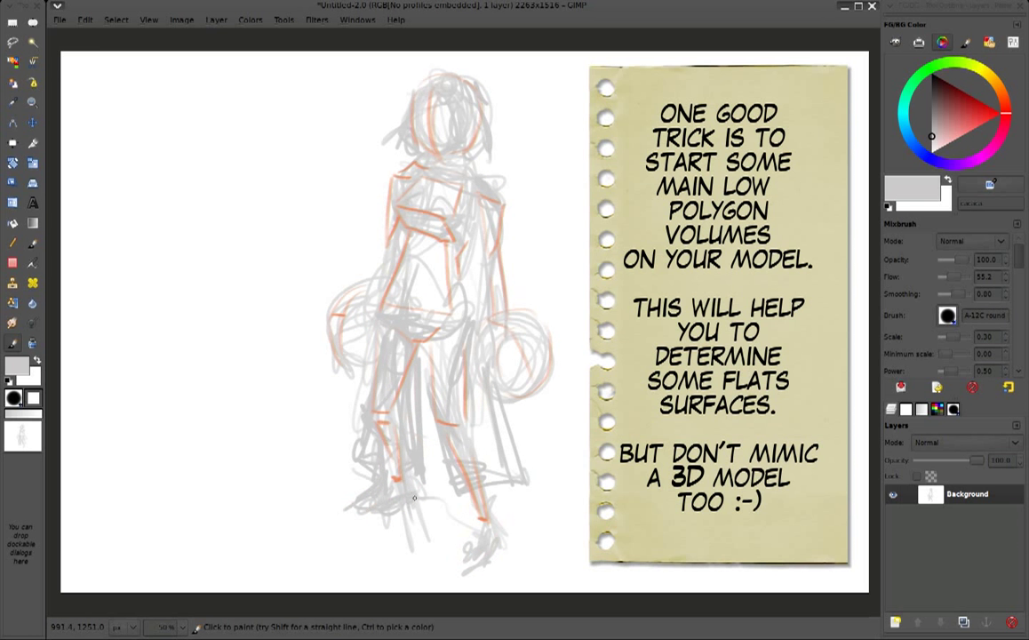
{"action": "left_click_drag", "start_coordinate": [432, 462], "coordinate": [494, 536]}
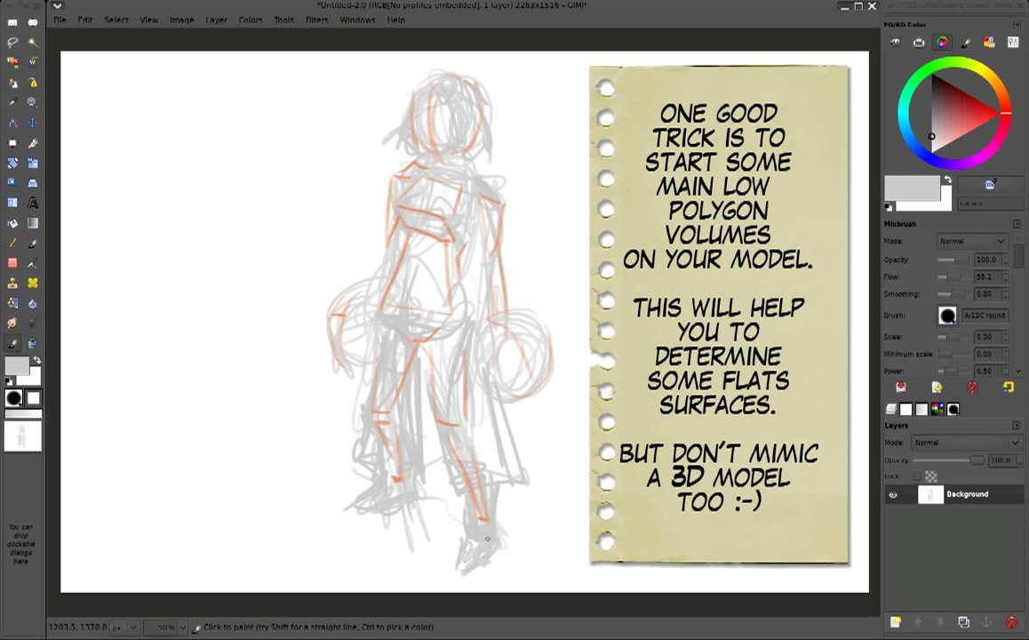
{"action": "left_click_drag", "start_coordinate": [483, 250], "coordinate": [465, 259]}
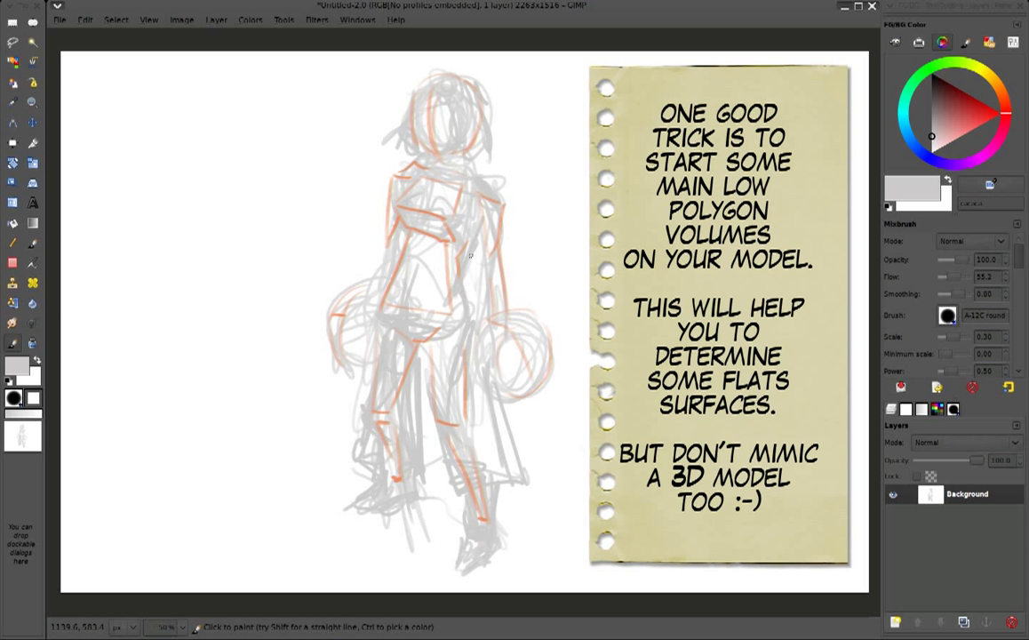
{"action": "left_click_drag", "start_coordinate": [452, 208], "coordinate": [451, 291]}
{"action": "left_click_drag", "start_coordinate": [459, 244], "coordinate": [445, 172]}
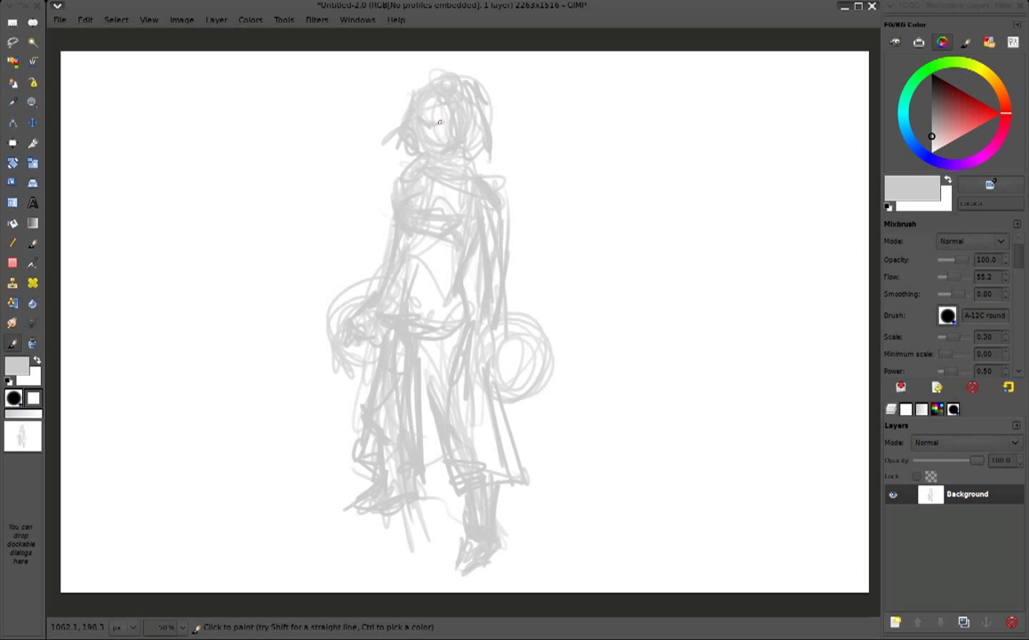
Add hair strokes on both sides and top, sampling white and light grey as needed
{"action": "mouse_move", "coordinate": [408, 108]}
{"action": "left_mouse_down"}
{"action": "mouse_move", "coordinate": [386, 116]}
{"action": "mouse_move", "coordinate": [385, 96]}
{"action": "mouse_move", "coordinate": [395, 129]}
{"action": "mouse_move", "coordinate": [380, 136]}
{"action": "left_mouse_up"}
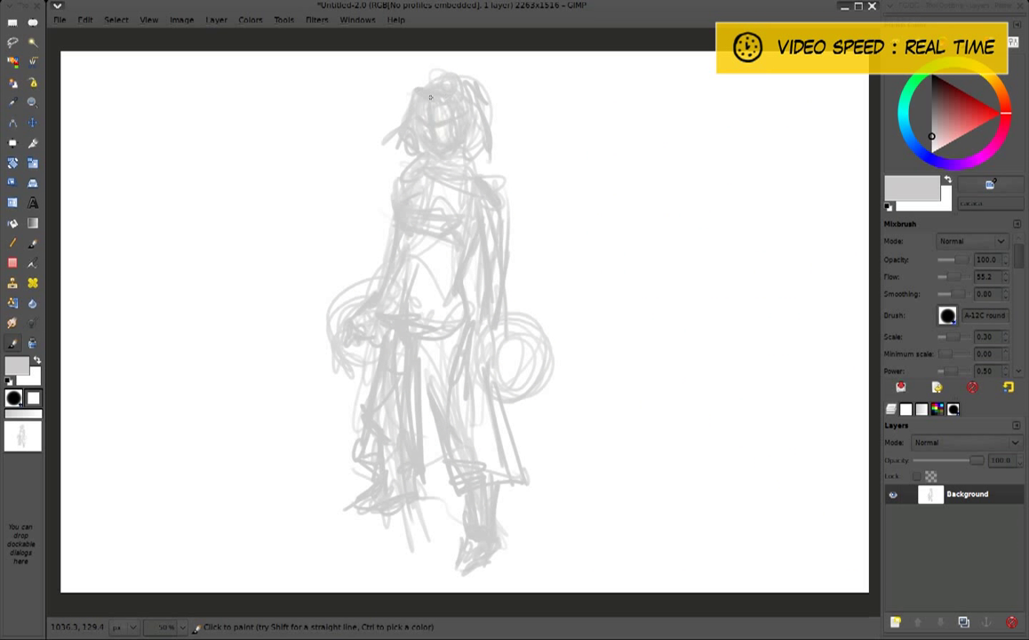
{"action": "left_click_drag", "start_coordinate": [479, 121], "coordinate": [468, 76]}
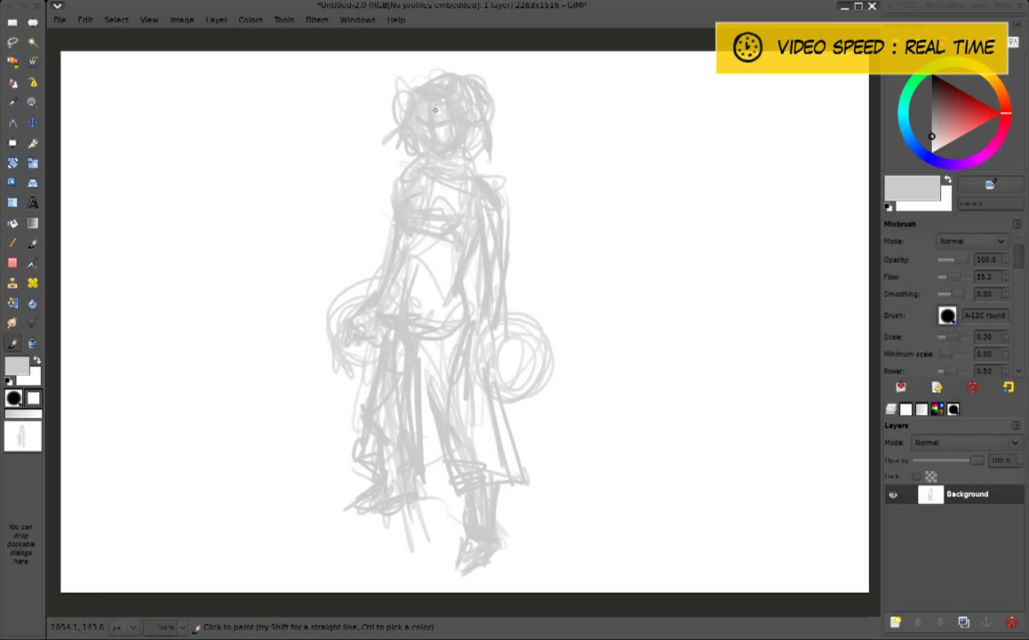
{"action": "left_click", "coordinate": [374, 115], "text": "ctrl"}
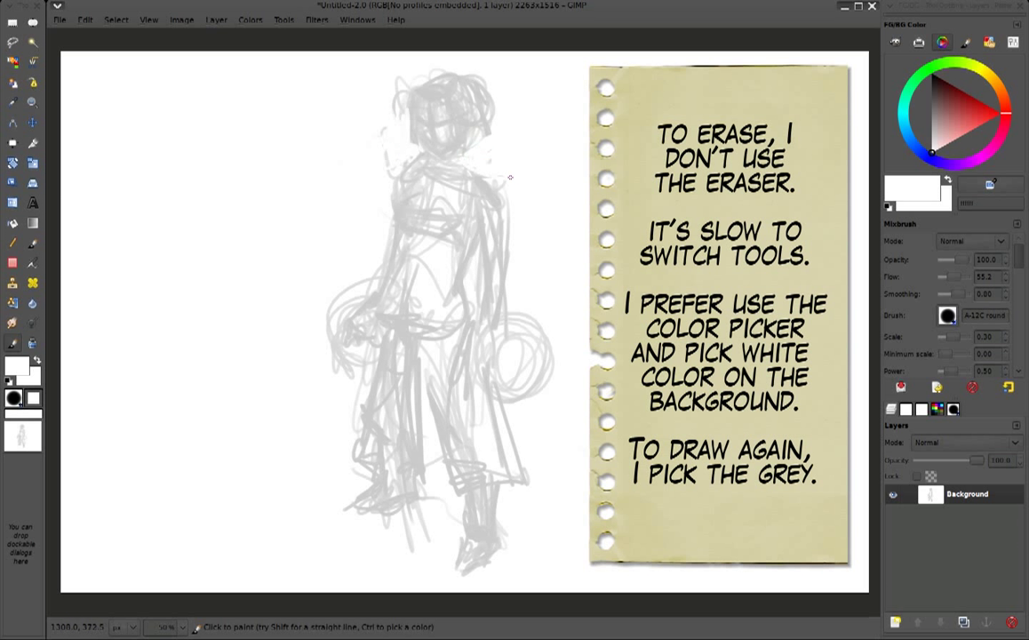
{"action": "left_click", "coordinate": [479, 147], "text": "ctrl"}
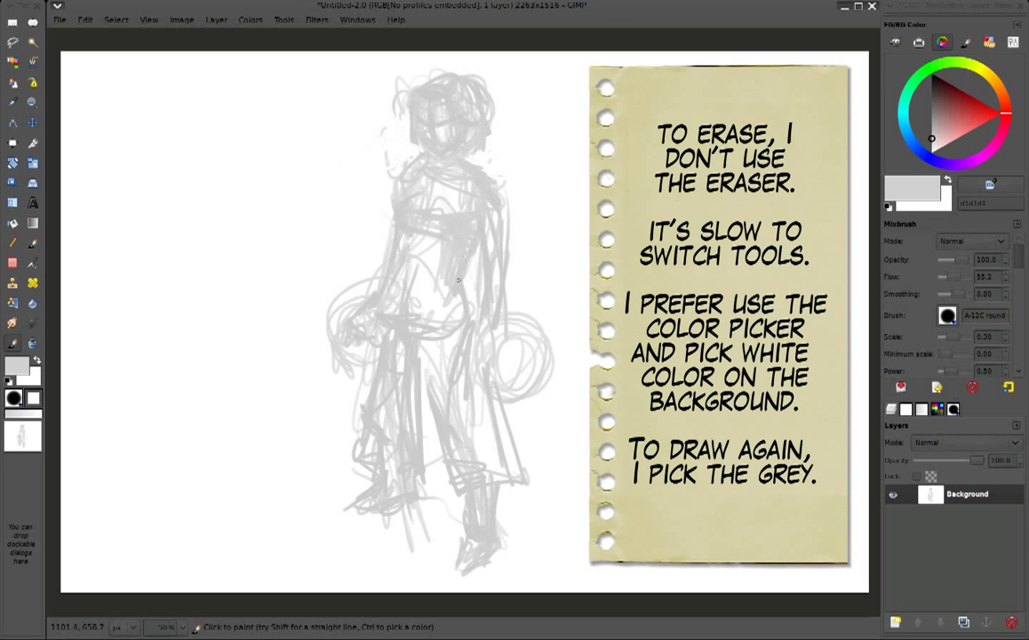
Darken the left leg with grey, then paint white over parts of it
{"action": "left_click_drag", "start_coordinate": [386, 309], "coordinate": [385, 437]}
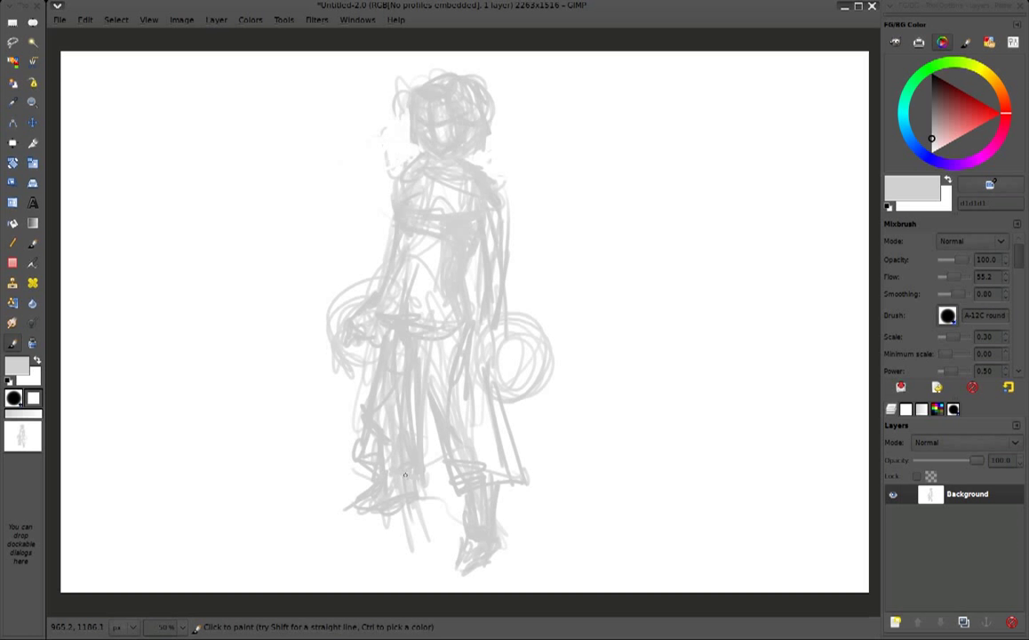
{"action": "left_click", "coordinate": [482, 431], "text": "ctrl"}
{"action": "left_click_drag", "start_coordinate": [360, 336], "coordinate": [360, 368]}
{"action": "mouse_move", "coordinate": [363, 307]}
{"action": "left_mouse_down"}
{"action": "mouse_move", "coordinate": [355, 431]}
{"action": "mouse_move", "coordinate": [393, 329]}
{"action": "mouse_move", "coordinate": [382, 380]}
{"action": "left_mouse_up"}
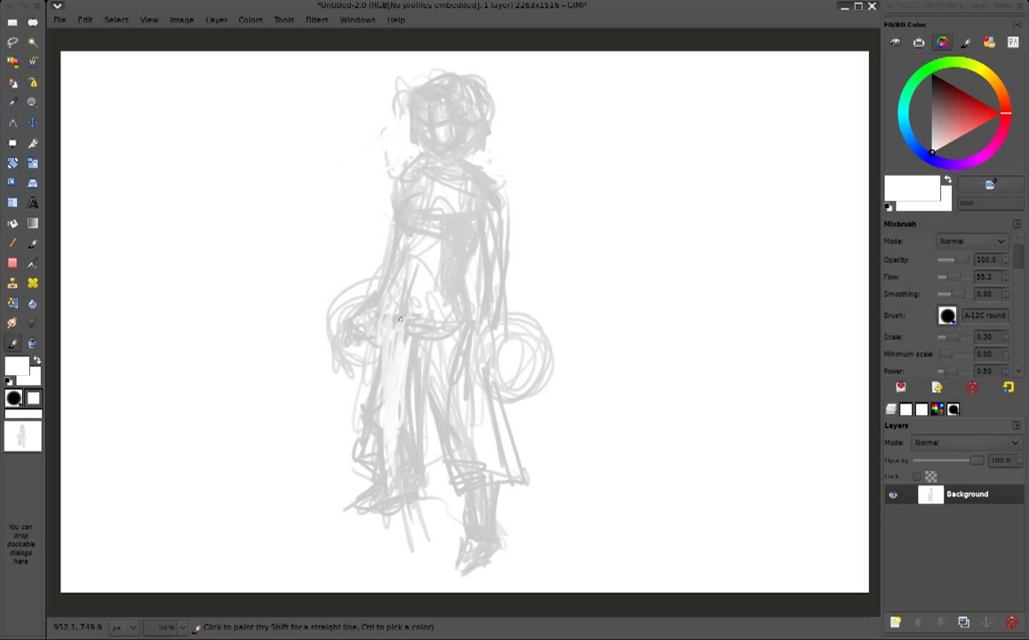
{"action": "mouse_move", "coordinate": [364, 413]}
{"action": "left_mouse_down"}
{"action": "mouse_move", "coordinate": [359, 467]}
{"action": "mouse_move", "coordinate": [373, 443]}
{"action": "left_mouse_up"}
Draw faint grey diagonal perspective lines across the figure
{"action": "left_click", "coordinate": [400, 428], "text": "ctrl"}
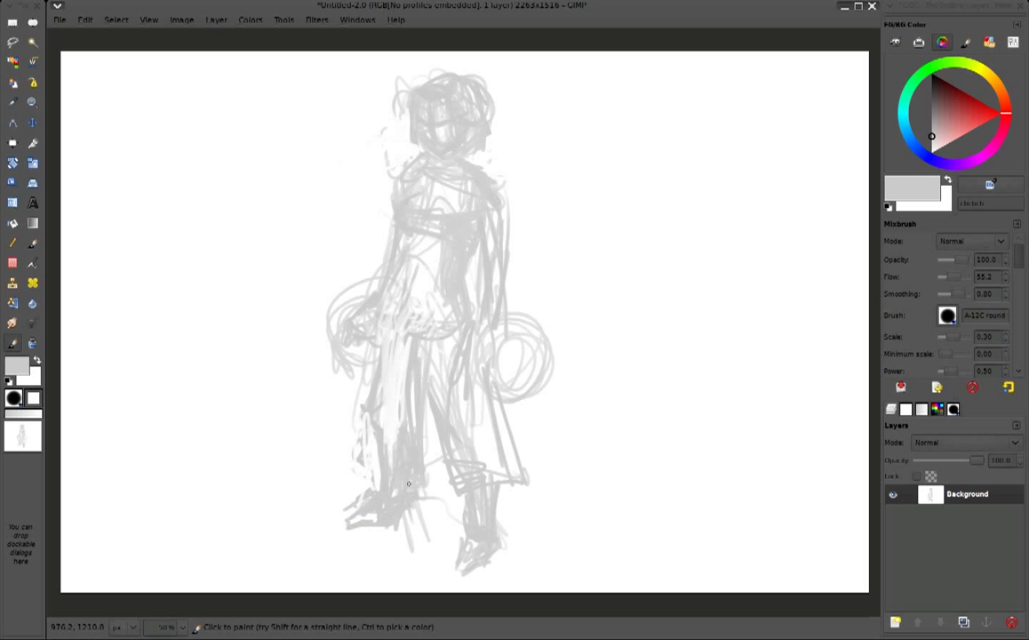
{"action": "left_click_drag", "start_coordinate": [311, 436], "coordinate": [413, 498]}
{"action": "left_click_drag", "start_coordinate": [271, 379], "coordinate": [420, 487]}
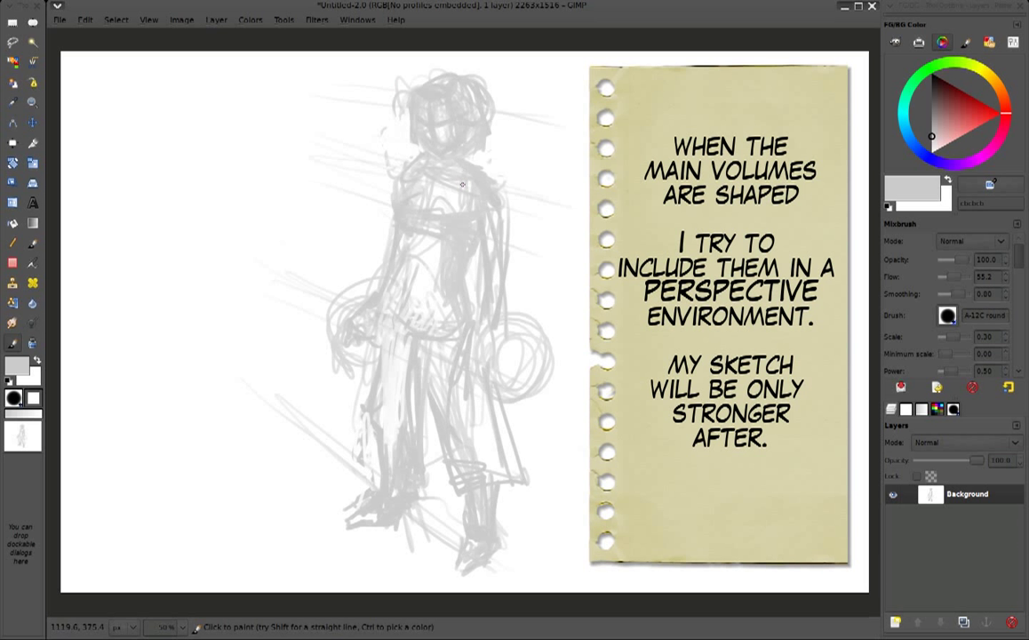
Soften the lower legs with light grey and brighten inside the head with white
{"action": "key", "text": "x"}
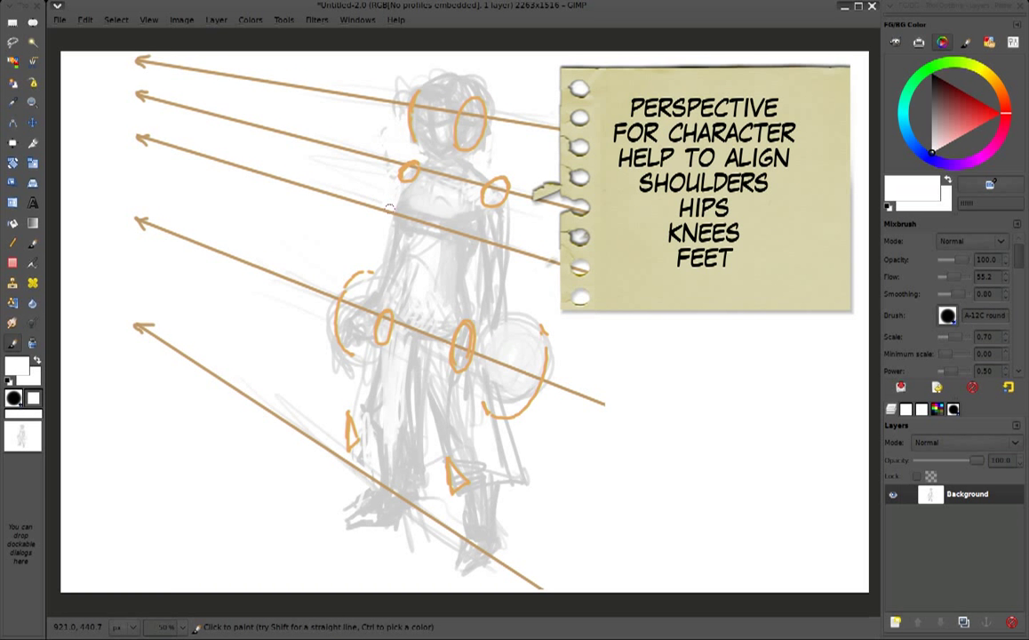
{"action": "left_click", "coordinate": [389, 207], "text": "ctrl"}
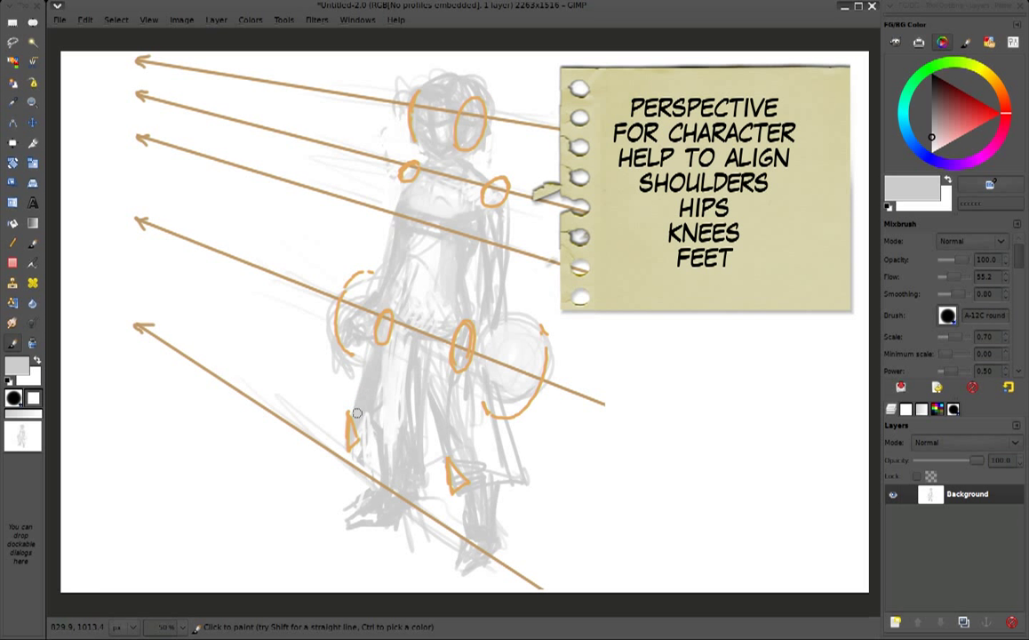
{"action": "left_click_drag", "start_coordinate": [359, 415], "coordinate": [370, 386]}
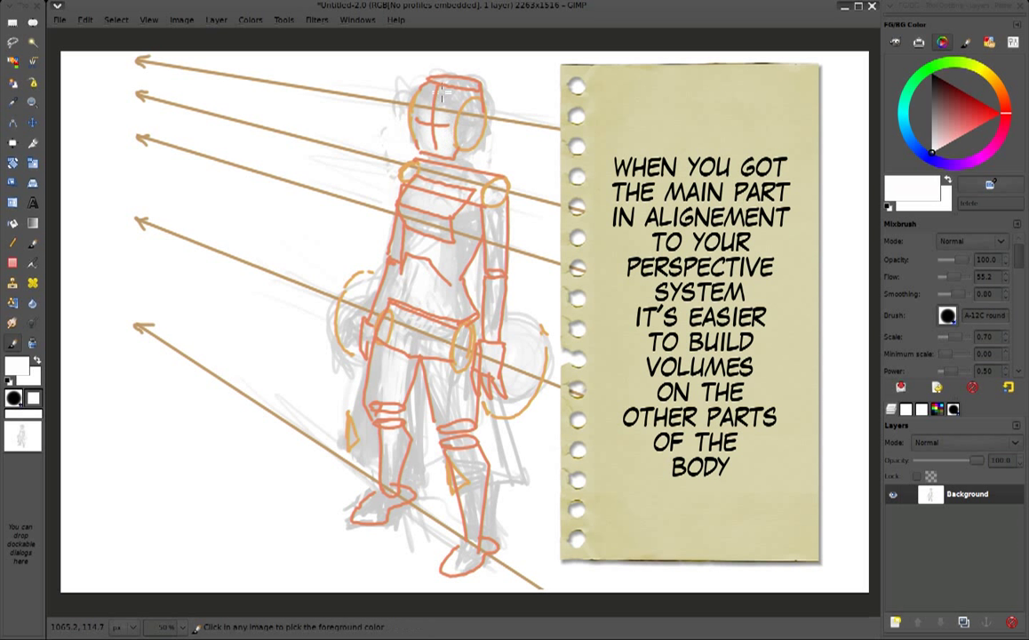
{"action": "left_click", "coordinate": [449, 98], "text": "ctrl"}
{"action": "left_click", "coordinate": [412, 86], "text": "ctrl"}
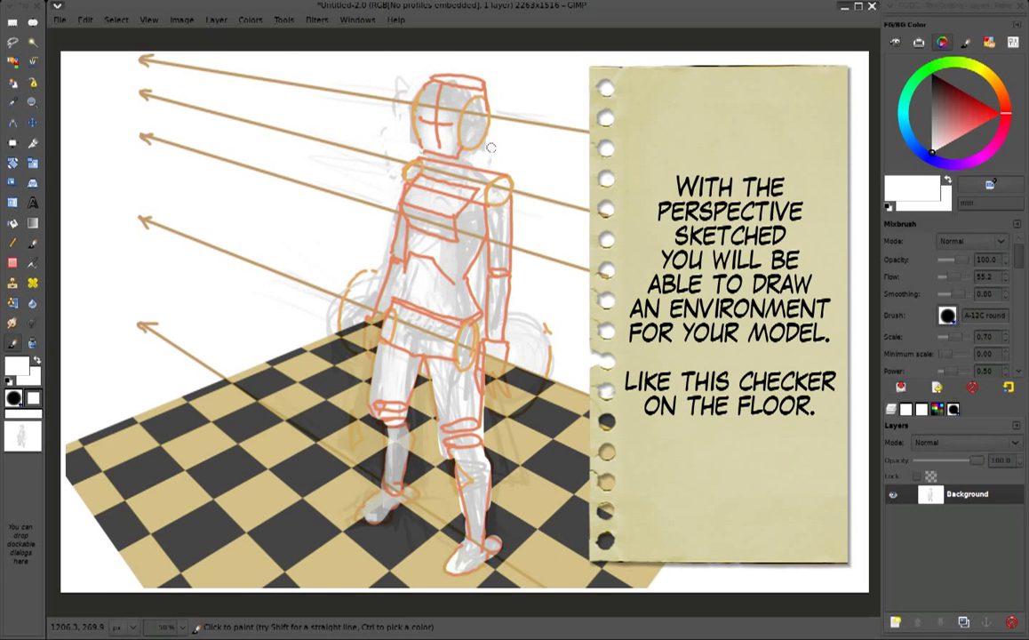
{"action": "left_click_drag", "start_coordinate": [480, 111], "coordinate": [475, 132]}
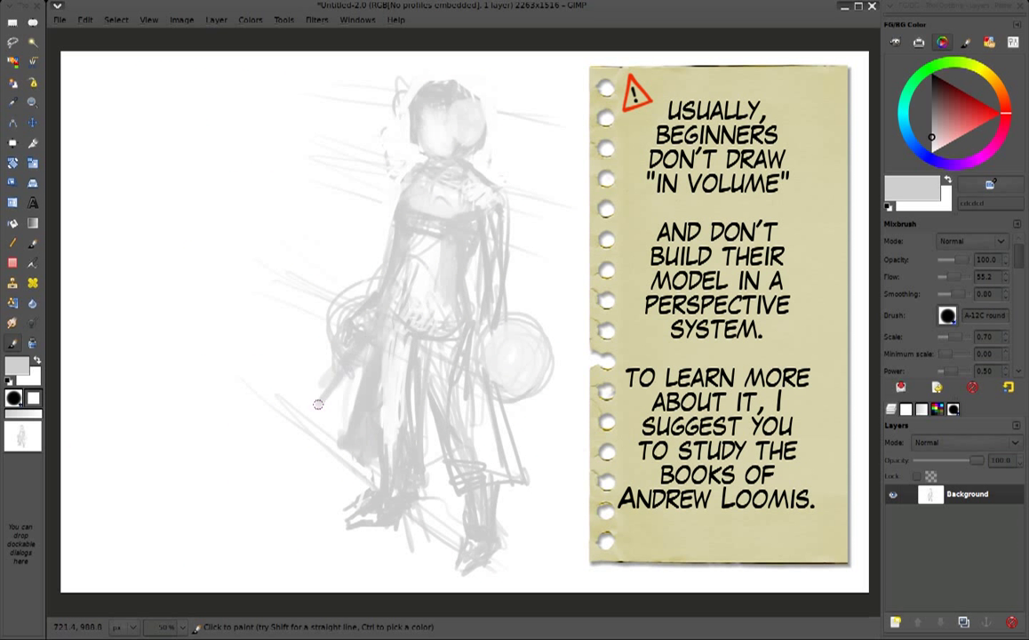
Paint a long grey diagonal sword from the hand down to the lower left
{"action": "left_click_drag", "start_coordinate": [345, 356], "coordinate": [256, 462]}
{"action": "mouse_move", "coordinate": [333, 373]}
{"action": "left_mouse_down"}
{"action": "mouse_move", "coordinate": [248, 475]}
{"action": "mouse_move", "coordinate": [329, 342]}
{"action": "mouse_move", "coordinate": [278, 457]}
{"action": "left_mouse_up"}
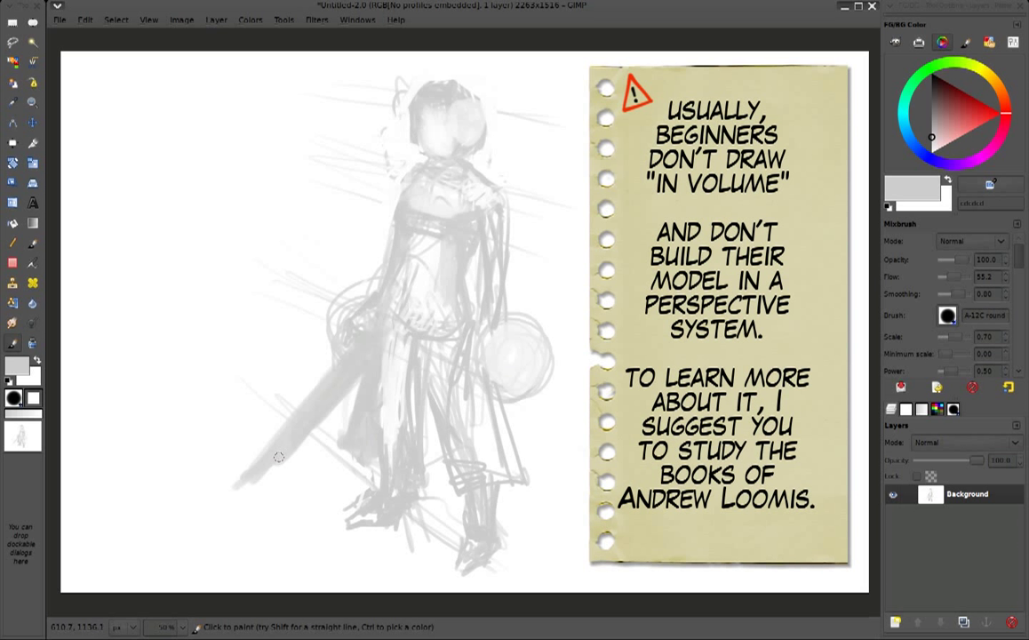
{"action": "left_click_drag", "start_coordinate": [342, 372], "coordinate": [244, 469]}
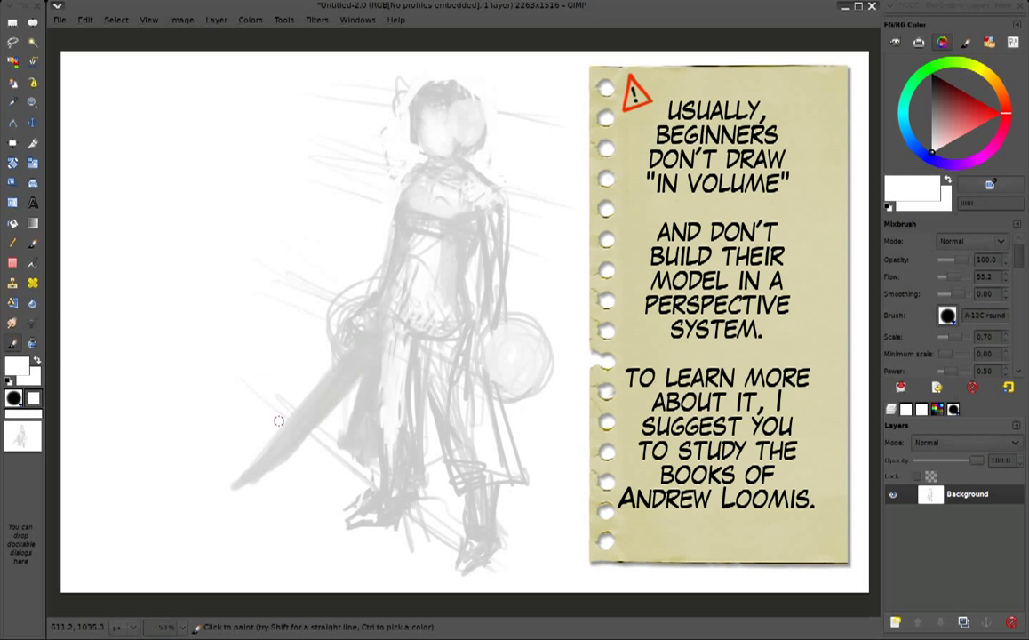
{"action": "left_click", "coordinate": [312, 399], "text": "ctrl"}
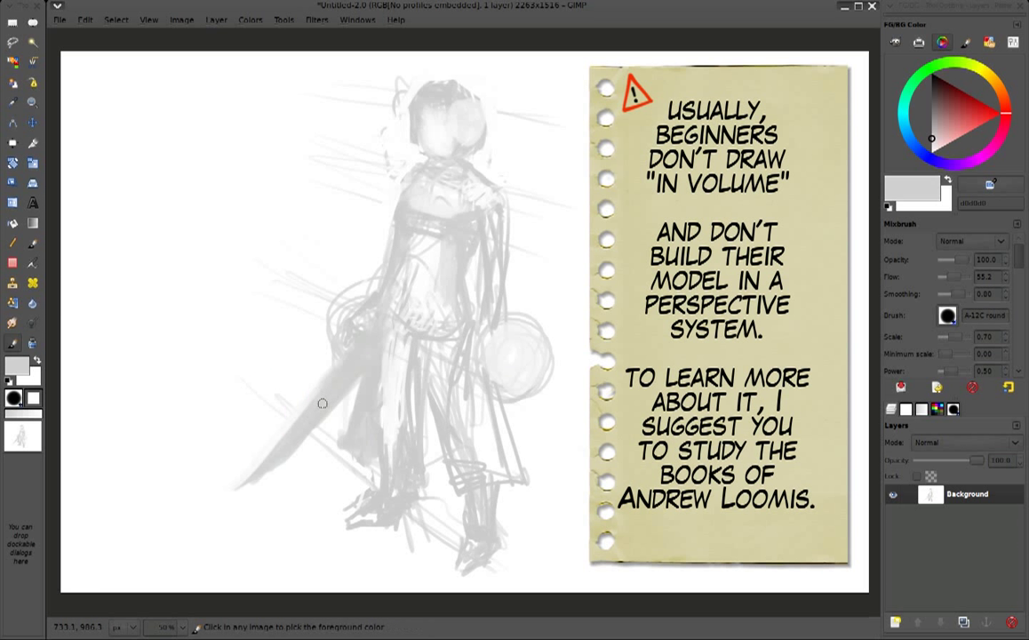
{"action": "left_click_drag", "start_coordinate": [257, 418], "coordinate": [342, 374]}
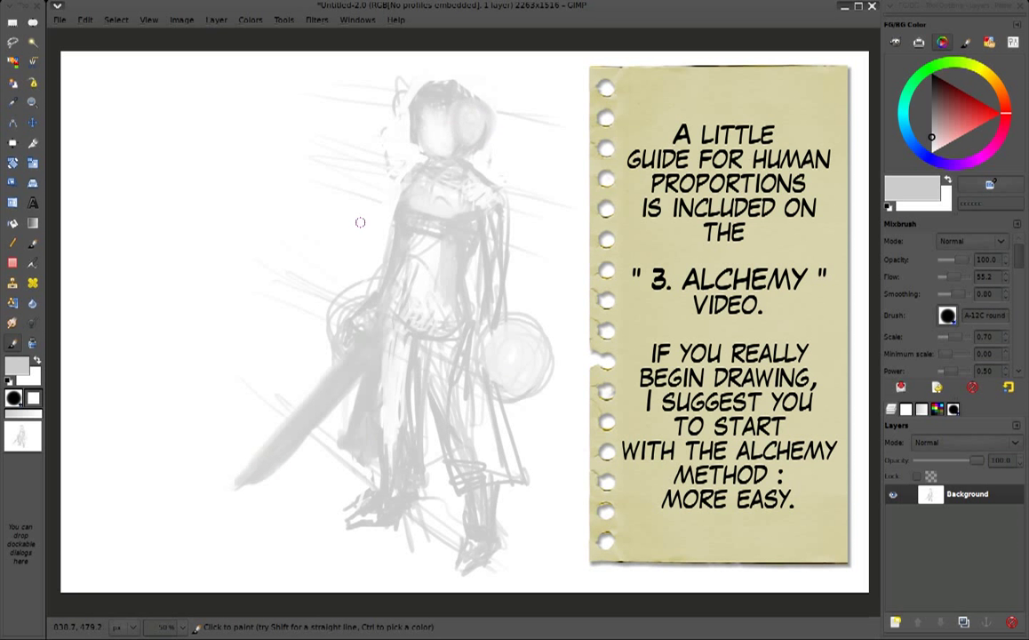
Lighten the sword edge, legs and torso strokes with white, then reload light grey paint
{"action": "left_click", "coordinate": [329, 281], "text": "ctrl"}
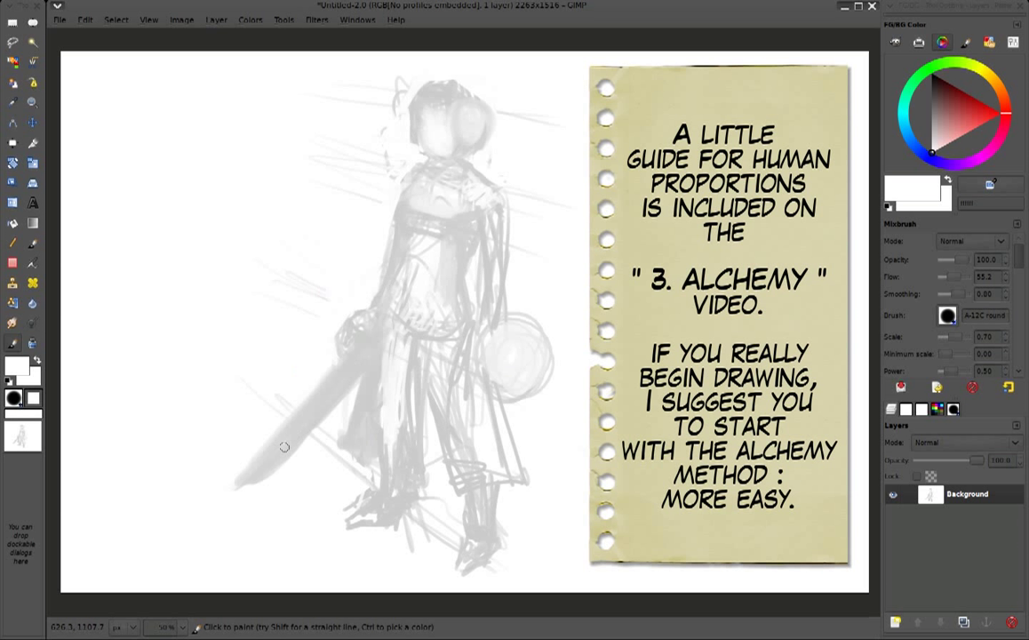
{"action": "left_click_drag", "start_coordinate": [304, 420], "coordinate": [331, 351]}
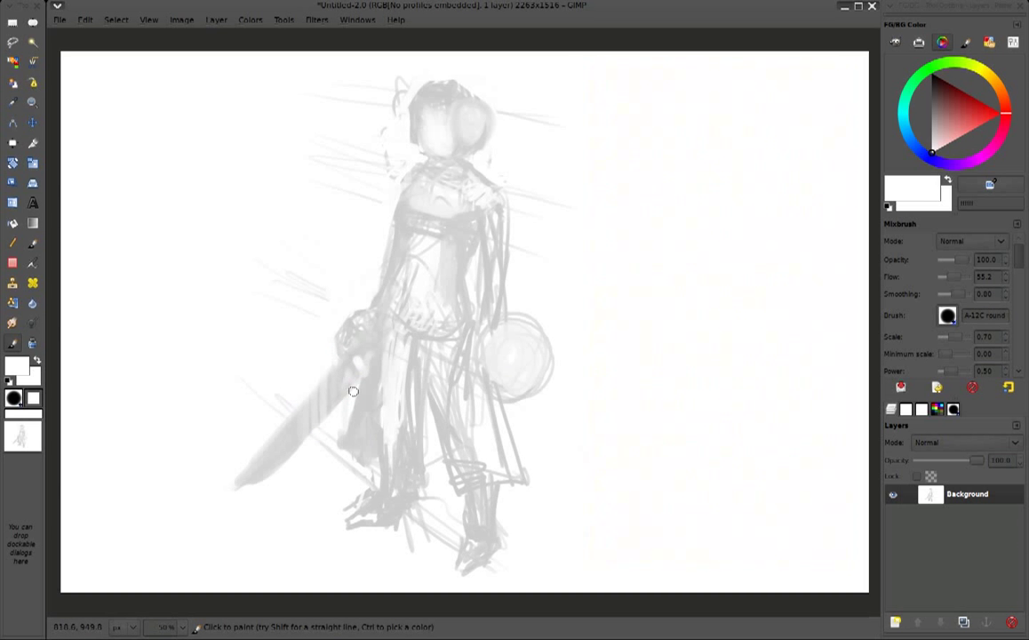
{"action": "mouse_move", "coordinate": [373, 369]}
{"action": "left_mouse_down"}
{"action": "mouse_move", "coordinate": [353, 423]}
{"action": "mouse_move", "coordinate": [415, 344]}
{"action": "left_mouse_up"}
{"action": "left_click_drag", "start_coordinate": [400, 217], "coordinate": [413, 262]}
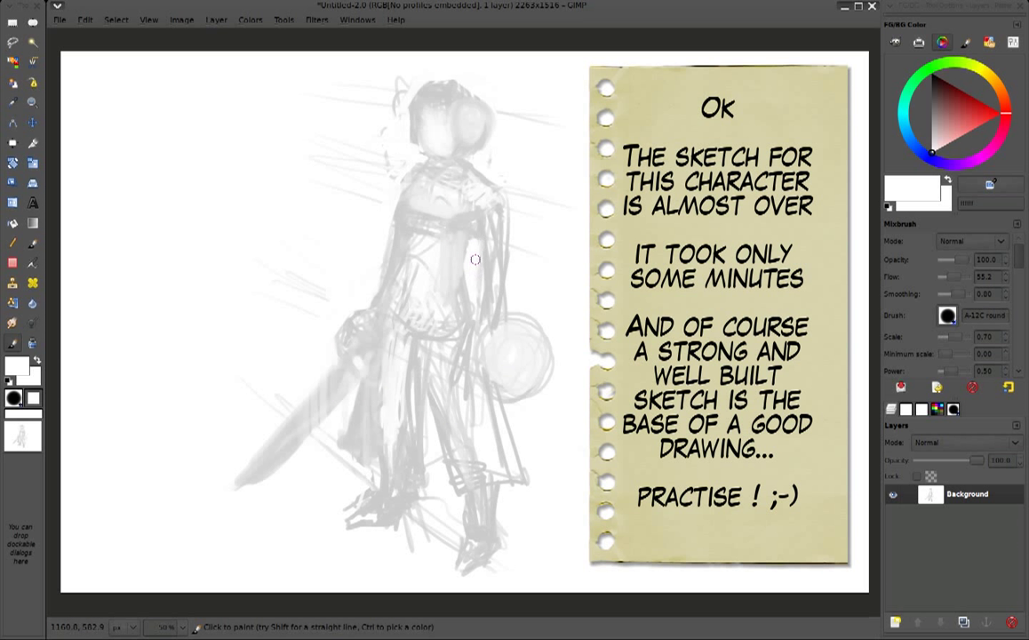
{"action": "left_click", "coordinate": [435, 93], "text": "ctrl"}
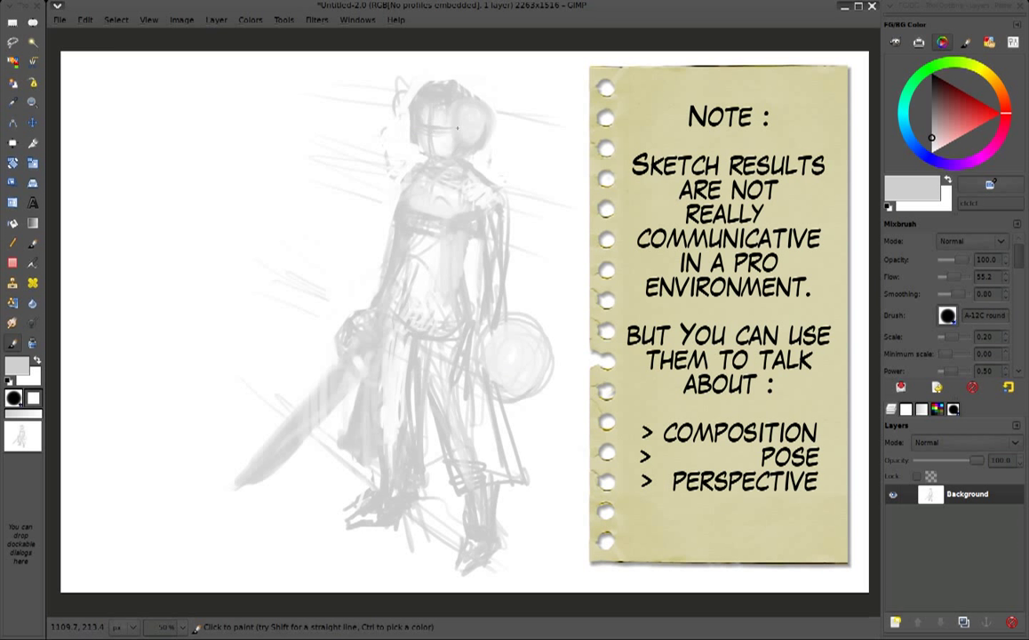
{"action": "left_click", "coordinate": [458, 129], "text": "ctrl"}
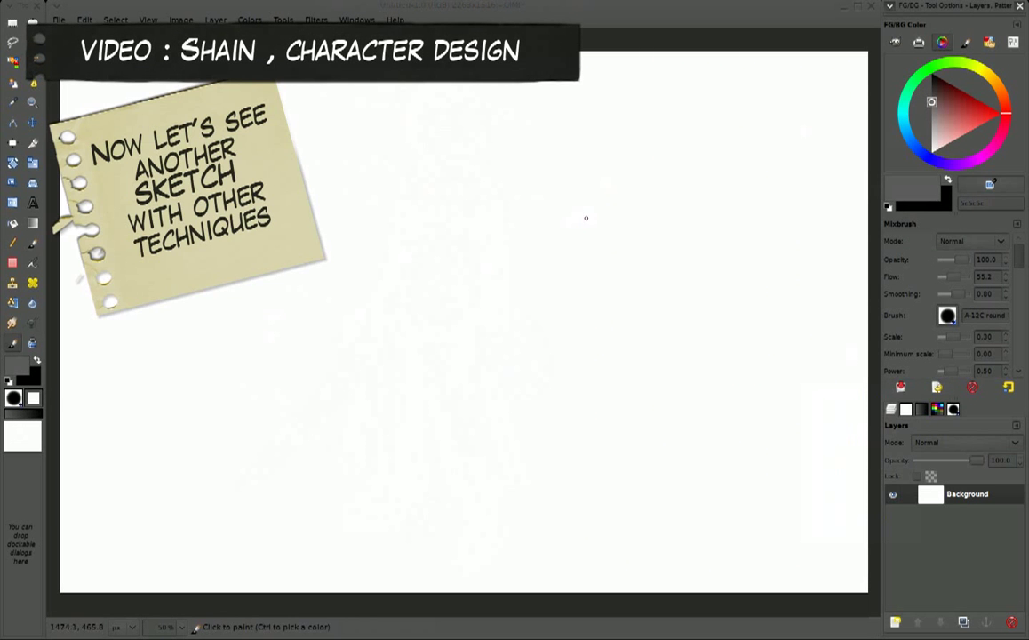
Block in a head circle, face, left arm and legs with loose grey strokes
{"action": "left_click_drag", "start_coordinate": [468, 88], "coordinate": [478, 89]}
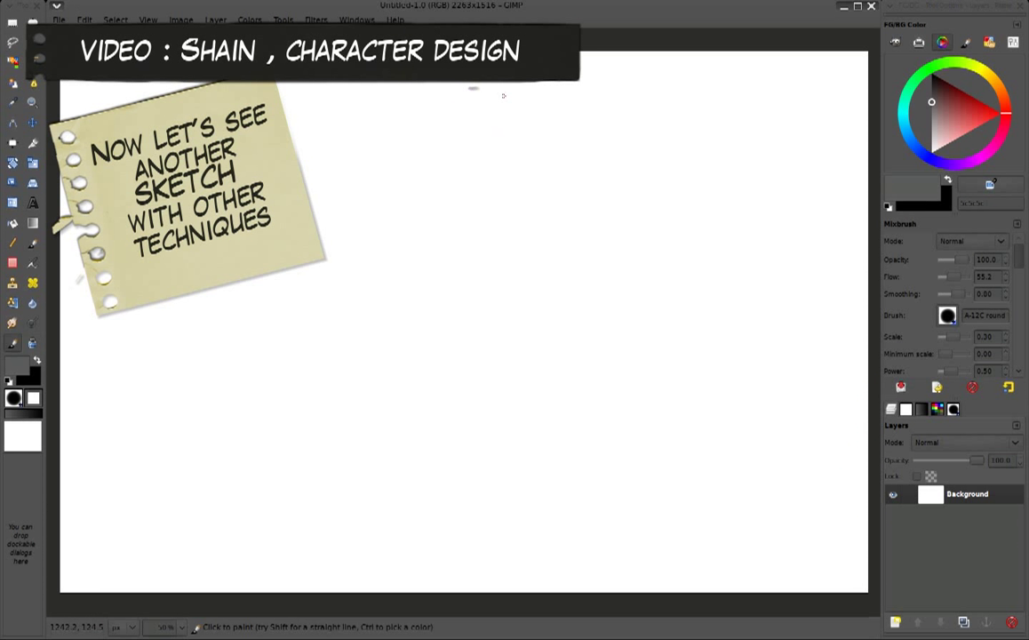
{"action": "left_click_drag", "start_coordinate": [469, 539], "coordinate": [478, 538]}
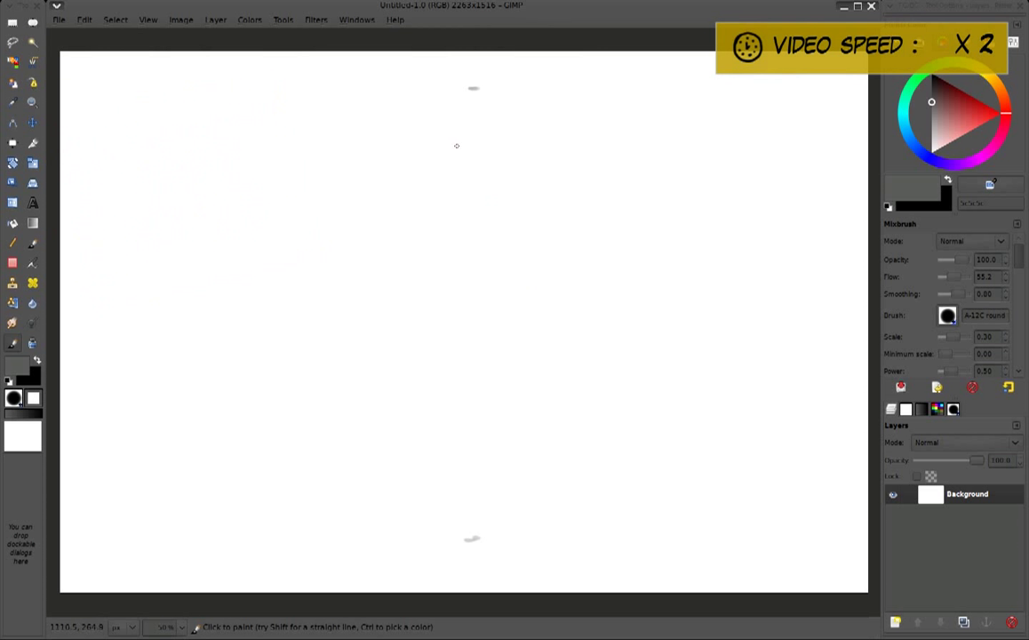
{"action": "mouse_move", "coordinate": [471, 86]}
{"action": "left_mouse_down"}
{"action": "mouse_move", "coordinate": [519, 153]}
{"action": "mouse_move", "coordinate": [517, 178]}
{"action": "mouse_move", "coordinate": [574, 229]}
{"action": "left_mouse_up"}
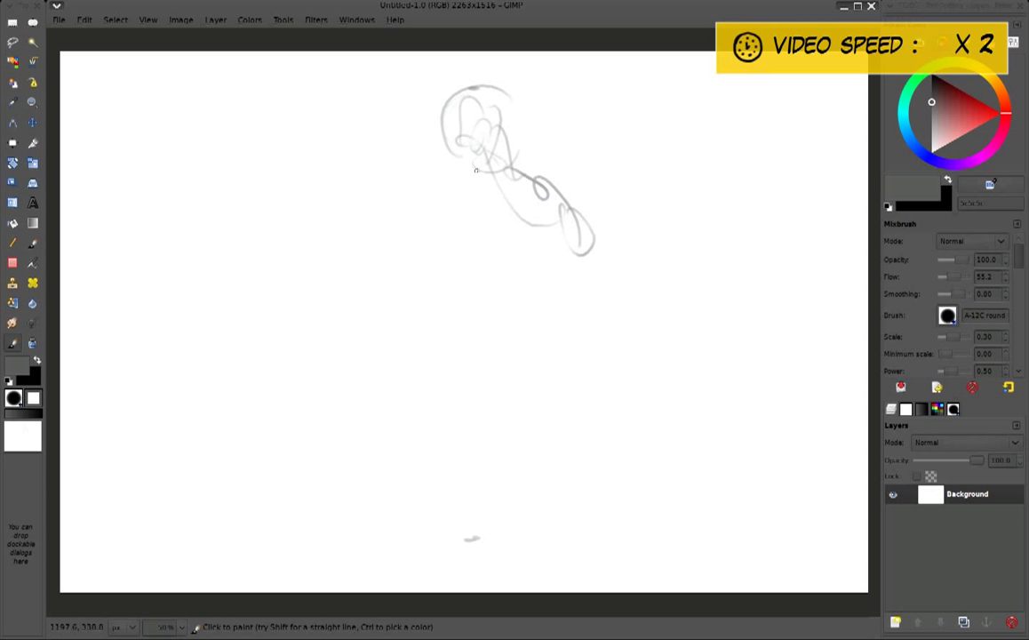
{"action": "left_click_drag", "start_coordinate": [426, 147], "coordinate": [415, 249]}
{"action": "left_click_drag", "start_coordinate": [511, 262], "coordinate": [582, 267]}
{"action": "mouse_move", "coordinate": [395, 267]}
{"action": "left_mouse_down"}
{"action": "mouse_move", "coordinate": [355, 311]}
{"action": "mouse_move", "coordinate": [524, 285]}
{"action": "left_mouse_up"}
{"action": "left_click_drag", "start_coordinate": [418, 231], "coordinate": [391, 383]}
{"action": "mouse_move", "coordinate": [435, 356]}
{"action": "left_mouse_down"}
{"action": "mouse_move", "coordinate": [474, 426]}
{"action": "mouse_move", "coordinate": [458, 502]}
{"action": "left_mouse_up"}
Extend the legs, add shoulder lines and darken the torso and right-side contour
{"action": "left_click_drag", "start_coordinate": [480, 245], "coordinate": [484, 480]}
{"action": "left_click_drag", "start_coordinate": [525, 294], "coordinate": [543, 400]}
{"action": "left_click_drag", "start_coordinate": [586, 324], "coordinate": [587, 508]}
{"action": "left_click_drag", "start_coordinate": [440, 160], "coordinate": [426, 342]}
{"action": "left_click_drag", "start_coordinate": [422, 124], "coordinate": [462, 262]}
{"action": "mouse_move", "coordinate": [400, 177]}
{"action": "left_mouse_down"}
{"action": "mouse_move", "coordinate": [556, 165]}
{"action": "mouse_move", "coordinate": [479, 155]}
{"action": "mouse_move", "coordinate": [426, 284]}
{"action": "left_mouse_up"}
{"action": "left_click_drag", "start_coordinate": [440, 174], "coordinate": [422, 355]}
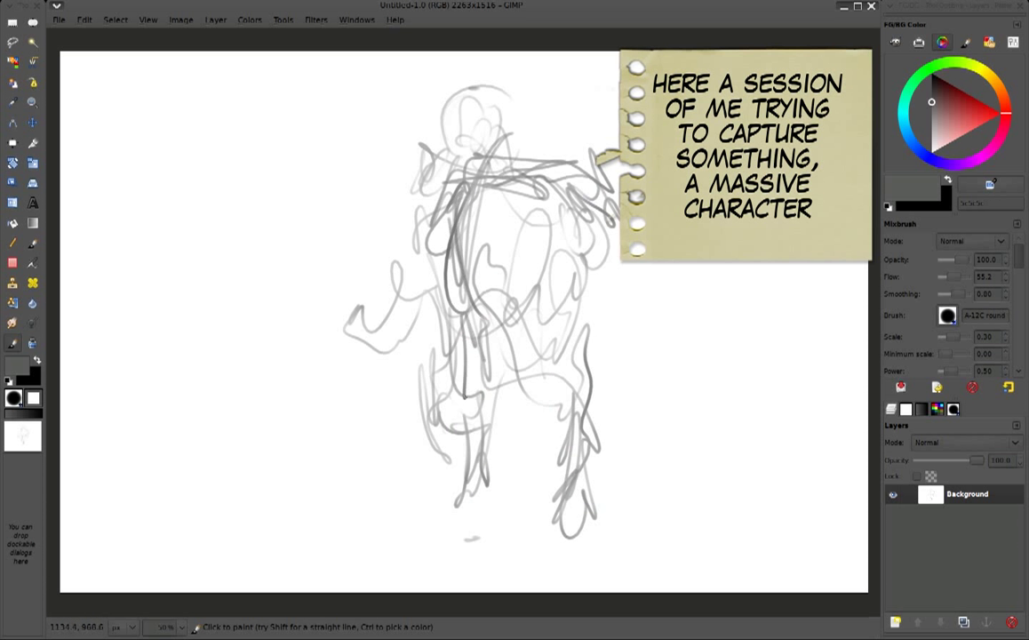
{"action": "left_click_drag", "start_coordinate": [613, 205], "coordinate": [586, 355]}
{"action": "left_click_drag", "start_coordinate": [533, 258], "coordinate": [510, 269]}
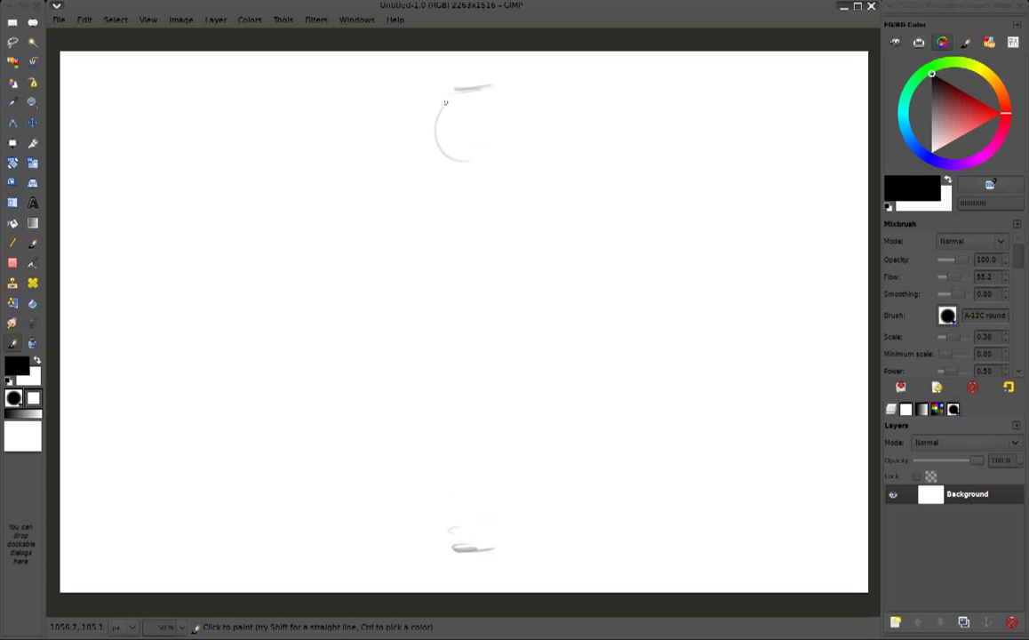
Redraw the figure with a new head circle, torso loops, hip, skirt, legs and feet
{"action": "mouse_move", "coordinate": [445, 102]}
{"action": "left_mouse_down"}
{"action": "mouse_move", "coordinate": [444, 173]}
{"action": "mouse_move", "coordinate": [520, 191]}
{"action": "left_mouse_up"}
{"action": "mouse_move", "coordinate": [436, 84]}
{"action": "left_mouse_down"}
{"action": "mouse_move", "coordinate": [400, 178]}
{"action": "mouse_move", "coordinate": [461, 174]}
{"action": "mouse_move", "coordinate": [409, 298]}
{"action": "left_mouse_up"}
{"action": "left_click_drag", "start_coordinate": [413, 258], "coordinate": [480, 431]}
{"action": "left_click_drag", "start_coordinate": [400, 178], "coordinate": [577, 240]}
{"action": "left_click_drag", "start_coordinate": [431, 294], "coordinate": [544, 278]}
{"action": "left_click_drag", "start_coordinate": [484, 191], "coordinate": [538, 284]}
{"action": "mouse_move", "coordinate": [418, 284]}
{"action": "left_mouse_down"}
{"action": "mouse_move", "coordinate": [444, 329]}
{"action": "mouse_move", "coordinate": [546, 343]}
{"action": "left_mouse_up"}
{"action": "mouse_move", "coordinate": [418, 338]}
{"action": "left_mouse_down"}
{"action": "mouse_move", "coordinate": [402, 428]}
{"action": "mouse_move", "coordinate": [440, 480]}
{"action": "mouse_move", "coordinate": [534, 418]}
{"action": "left_mouse_up"}
{"action": "mouse_move", "coordinate": [405, 391]}
{"action": "left_mouse_down"}
{"action": "mouse_move", "coordinate": [445, 484]}
{"action": "mouse_move", "coordinate": [458, 551]}
{"action": "left_mouse_up"}
{"action": "left_click_drag", "start_coordinate": [516, 449], "coordinate": [568, 527]}
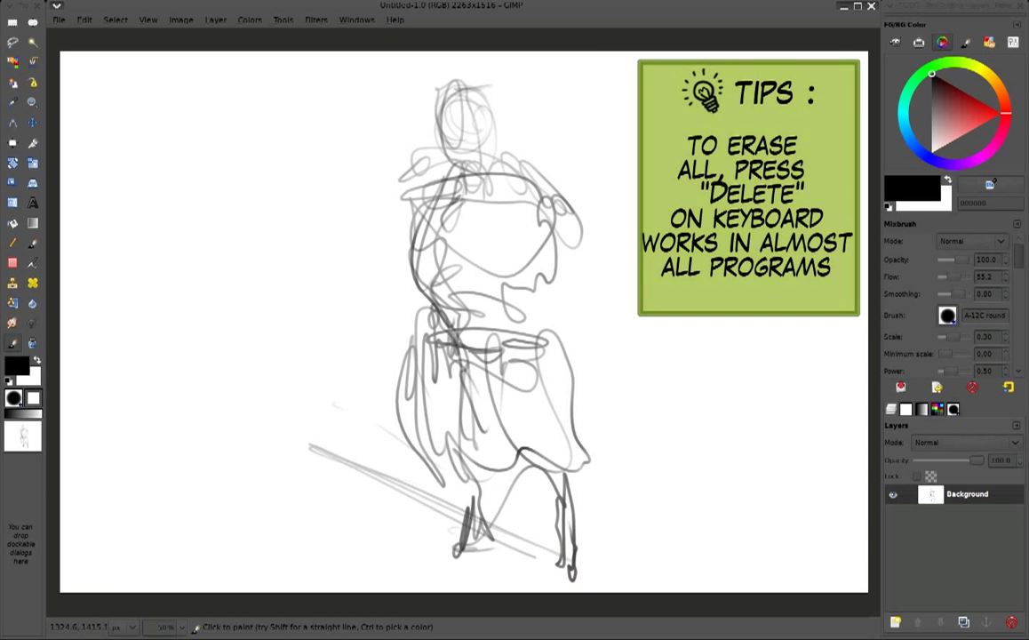
Clear the canvas and sketch a new figure's head, body outline, arms and legs
{"action": "key", "text": "Delete"}
{"action": "left_click_drag", "start_coordinate": [427, 345], "coordinate": [613, 360]}
{"action": "left_click_drag", "start_coordinate": [302, 196], "coordinate": [502, 215]}
{"action": "left_click_drag", "start_coordinate": [485, 96], "coordinate": [488, 90]}
{"action": "mouse_move", "coordinate": [503, 134]}
{"action": "left_mouse_down"}
{"action": "mouse_move", "coordinate": [485, 89]}
{"action": "mouse_move", "coordinate": [507, 156]}
{"action": "mouse_move", "coordinate": [569, 182]}
{"action": "left_mouse_up"}
{"action": "left_click_drag", "start_coordinate": [458, 156], "coordinate": [422, 236]}
{"action": "mouse_move", "coordinate": [444, 187]}
{"action": "left_mouse_down"}
{"action": "mouse_move", "coordinate": [569, 169]}
{"action": "mouse_move", "coordinate": [613, 284]}
{"action": "left_mouse_up"}
{"action": "mouse_move", "coordinate": [418, 276]}
{"action": "left_mouse_down"}
{"action": "mouse_move", "coordinate": [391, 333]}
{"action": "mouse_move", "coordinate": [569, 351]}
{"action": "left_mouse_up"}
{"action": "mouse_move", "coordinate": [426, 213]}
{"action": "left_mouse_down"}
{"action": "mouse_move", "coordinate": [463, 175]}
{"action": "mouse_move", "coordinate": [436, 466]}
{"action": "left_mouse_up"}
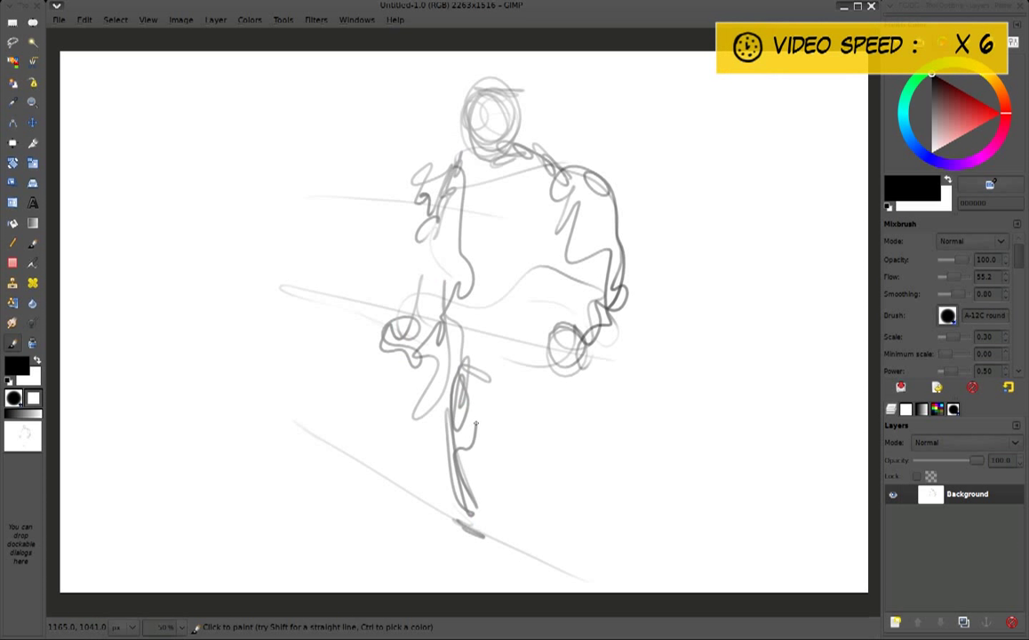
{"action": "left_click_drag", "start_coordinate": [463, 320], "coordinate": [533, 497]}
{"action": "left_click_drag", "start_coordinate": [534, 333], "coordinate": [551, 511]}
{"action": "mouse_move", "coordinate": [418, 186]}
{"action": "left_mouse_down"}
{"action": "mouse_move", "coordinate": [471, 338]}
{"action": "mouse_move", "coordinate": [529, 178]}
{"action": "left_mouse_up"}
Start another figure with a ground mark, head circle, body line, arms and zigzag legs
{"action": "left_click_drag", "start_coordinate": [444, 570], "coordinate": [475, 568]}
{"action": "mouse_move", "coordinate": [459, 80]}
{"action": "left_mouse_down"}
{"action": "mouse_move", "coordinate": [502, 79]}
{"action": "mouse_move", "coordinate": [466, 133]}
{"action": "left_mouse_up"}
{"action": "left_click_drag", "start_coordinate": [462, 178], "coordinate": [484, 471]}
{"action": "left_click_drag", "start_coordinate": [498, 133], "coordinate": [595, 249]}
{"action": "mouse_move", "coordinate": [435, 177]}
{"action": "left_mouse_down"}
{"action": "mouse_move", "coordinate": [421, 215]}
{"action": "mouse_move", "coordinate": [457, 487]}
{"action": "mouse_move", "coordinate": [472, 310]}
{"action": "left_mouse_up"}
{"action": "left_click_drag", "start_coordinate": [395, 116], "coordinate": [533, 284]}
{"action": "left_click_drag", "start_coordinate": [391, 204], "coordinate": [455, 322]}
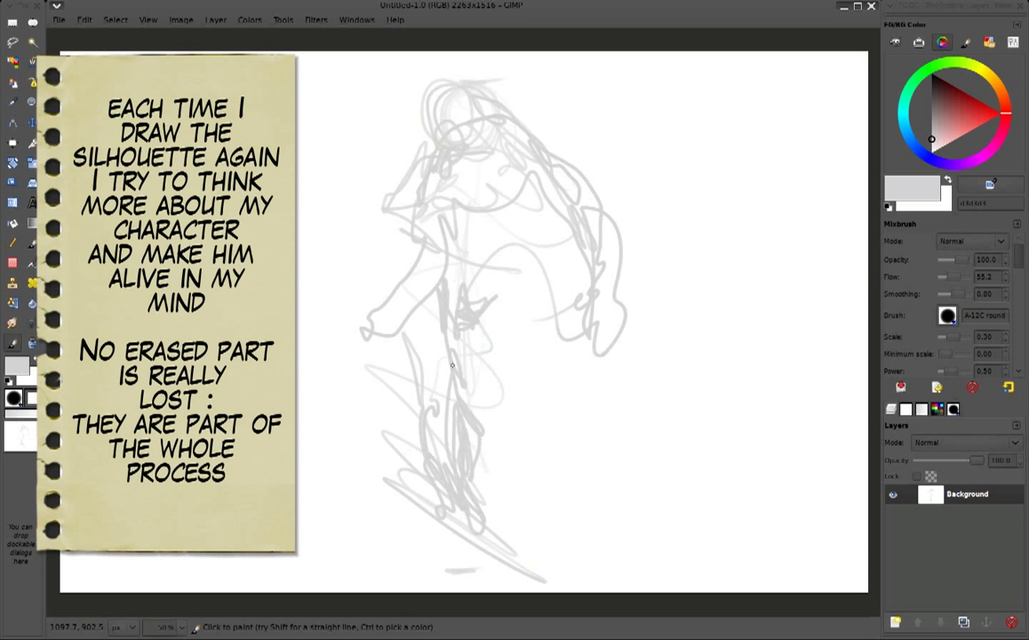
Sketch a fresh silhouette with a ground line, head, neck, torso, arms and legs
{"action": "left_click_drag", "start_coordinate": [437, 78], "coordinate": [534, 80]}
{"action": "left_click_drag", "start_coordinate": [408, 549], "coordinate": [511, 545]}
{"action": "left_click_drag", "start_coordinate": [479, 89], "coordinate": [462, 142]}
{"action": "mouse_move", "coordinate": [524, 102]}
{"action": "left_mouse_down"}
{"action": "mouse_move", "coordinate": [553, 230]}
{"action": "mouse_move", "coordinate": [413, 271]}
{"action": "mouse_move", "coordinate": [462, 471]}
{"action": "left_mouse_up"}
{"action": "left_click_drag", "start_coordinate": [480, 320], "coordinate": [515, 524]}
{"action": "left_click_drag", "start_coordinate": [409, 133], "coordinate": [382, 258]}
{"action": "left_click_drag", "start_coordinate": [480, 107], "coordinate": [533, 365]}
{"action": "left_click_drag", "start_coordinate": [428, 249], "coordinate": [497, 417]}
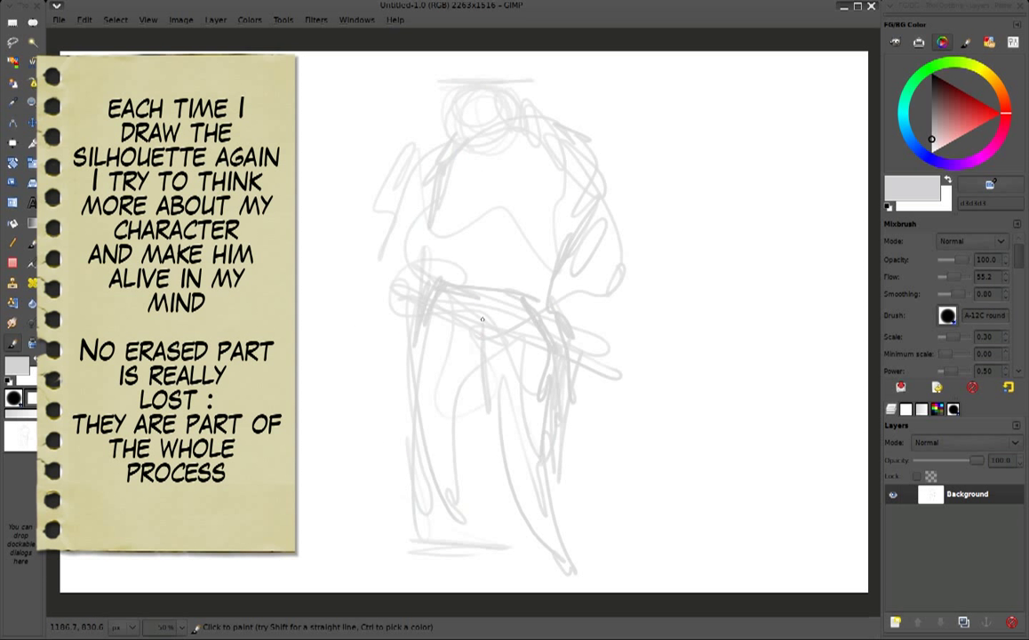
{"action": "left_click_drag", "start_coordinate": [435, 311], "coordinate": [382, 498]}
{"action": "left_click_drag", "start_coordinate": [488, 408], "coordinate": [479, 515]}
{"action": "mouse_move", "coordinate": [409, 267]}
{"action": "left_mouse_down"}
{"action": "mouse_move", "coordinate": [504, 169]}
{"action": "mouse_move", "coordinate": [435, 120]}
{"action": "mouse_move", "coordinate": [497, 142]}
{"action": "left_mouse_up"}
Wipe the canvas and rough in another figure's head, torso, arms and legs down to the feet
{"action": "key", "text": "ctrl+a"}
{"action": "key", "text": "Delete"}
{"action": "left_click_drag", "start_coordinate": [405, 82], "coordinate": [449, 85]}
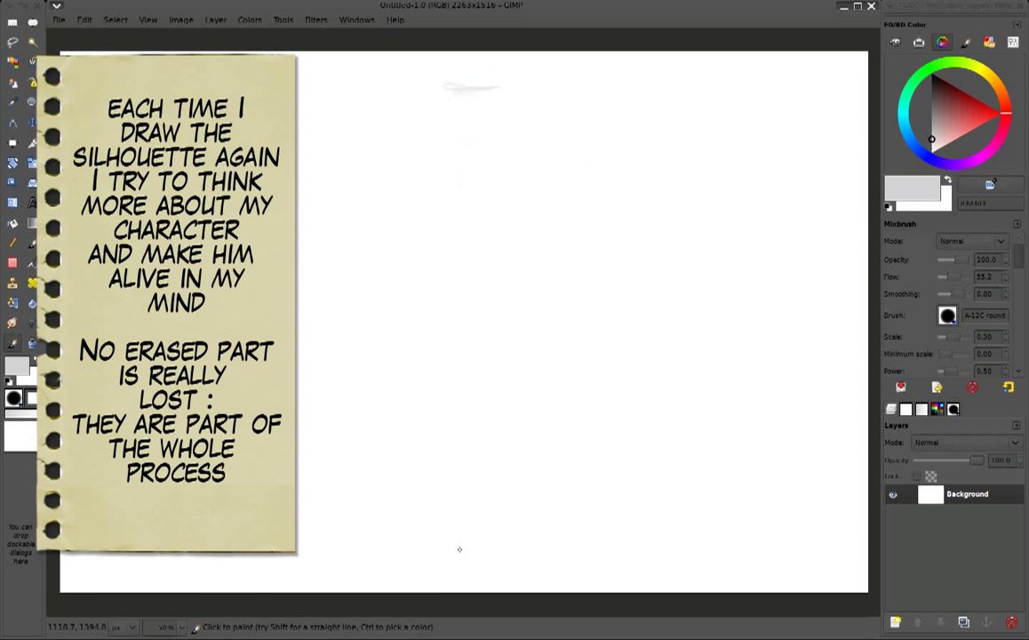
{"action": "left_click_drag", "start_coordinate": [410, 500], "coordinate": [452, 507]}
{"action": "key", "text": "minus"}
{"action": "key", "text": "minus"}
{"action": "left_click_drag", "start_coordinate": [436, 186], "coordinate": [418, 221]}
{"action": "mouse_move", "coordinate": [410, 213]}
{"action": "left_mouse_down"}
{"action": "mouse_move", "coordinate": [389, 280]}
{"action": "mouse_move", "coordinate": [475, 311]}
{"action": "left_mouse_up"}
{"action": "mouse_move", "coordinate": [494, 261]}
{"action": "left_mouse_down"}
{"action": "mouse_move", "coordinate": [426, 302]}
{"action": "mouse_move", "coordinate": [462, 364]}
{"action": "left_mouse_up"}
{"action": "left_click_drag", "start_coordinate": [417, 222], "coordinate": [408, 312]}
{"action": "mouse_move", "coordinate": [480, 258]}
{"action": "left_mouse_down"}
{"action": "mouse_move", "coordinate": [471, 419]}
{"action": "mouse_move", "coordinate": [523, 438]}
{"action": "left_mouse_up"}
{"action": "mouse_move", "coordinate": [444, 258]}
{"action": "left_mouse_down"}
{"action": "mouse_move", "coordinate": [462, 200]}
{"action": "mouse_move", "coordinate": [471, 240]}
{"action": "mouse_move", "coordinate": [461, 222]}
{"action": "left_mouse_up"}
{"action": "mouse_move", "coordinate": [401, 197]}
{"action": "left_mouse_down"}
{"action": "mouse_move", "coordinate": [408, 221]}
{"action": "mouse_move", "coordinate": [484, 240]}
{"action": "left_mouse_up"}
{"action": "left_click_drag", "start_coordinate": [404, 226], "coordinate": [355, 306]}
Clear again and draw a crouching figure with arms, feet and a long diagonal ground line
{"action": "key", "text": "Delete"}
{"action": "mouse_move", "coordinate": [440, 207]}
{"action": "left_mouse_down"}
{"action": "mouse_move", "coordinate": [418, 200]}
{"action": "mouse_move", "coordinate": [485, 285]}
{"action": "mouse_move", "coordinate": [480, 400]}
{"action": "left_mouse_up"}
{"action": "left_click_drag", "start_coordinate": [533, 435], "coordinate": [566, 345]}
{"action": "mouse_move", "coordinate": [480, 244]}
{"action": "left_mouse_down"}
{"action": "mouse_move", "coordinate": [507, 315]}
{"action": "mouse_move", "coordinate": [417, 373]}
{"action": "mouse_move", "coordinate": [502, 409]}
{"action": "left_mouse_up"}
{"action": "left_click_drag", "start_coordinate": [445, 258], "coordinate": [468, 232]}
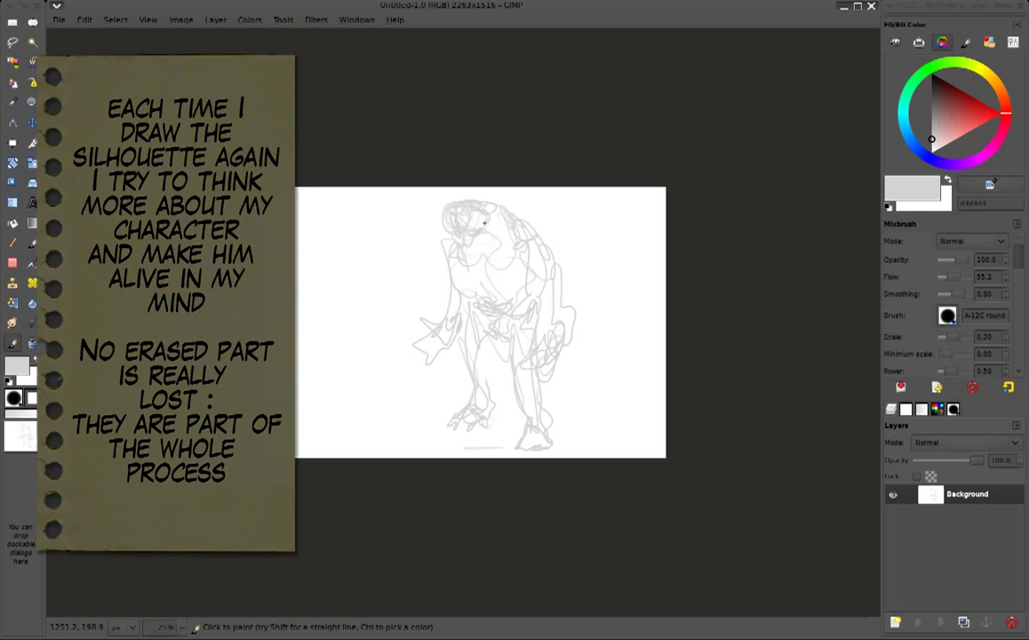
{"action": "left_click_drag", "start_coordinate": [425, 302], "coordinate": [462, 352]}
{"action": "left_click_drag", "start_coordinate": [406, 394], "coordinate": [548, 451]}
Shrink the sketch layer with the scale tool and anchor it
{"action": "key", "text": "shift+t"}
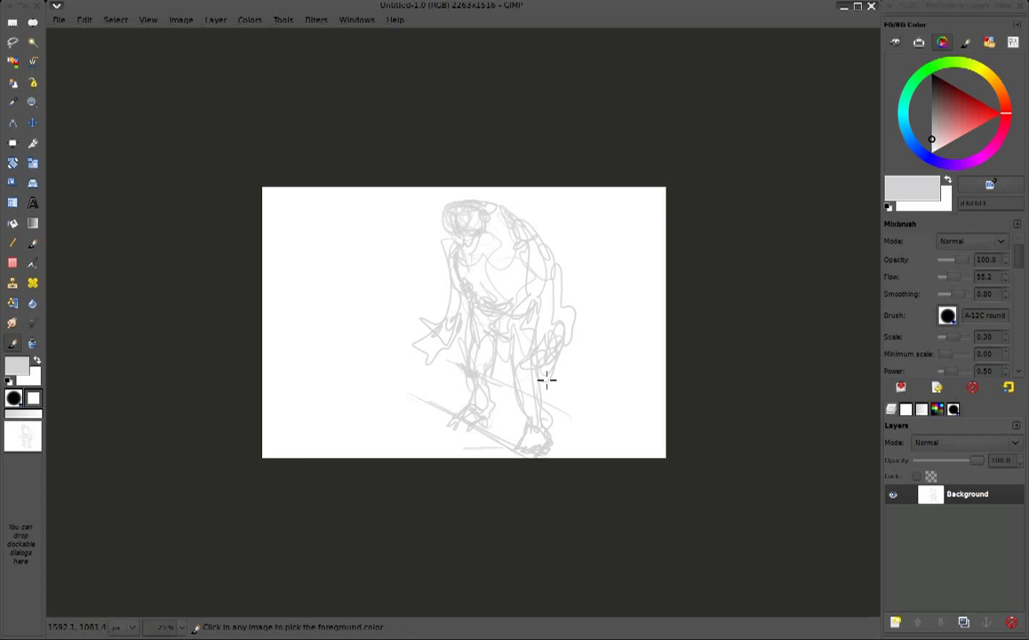
{"action": "left_click_drag", "start_coordinate": [545, 378], "coordinate": [512, 362]}
{"action": "key", "text": "Return"}
{"action": "key", "text": "m"}
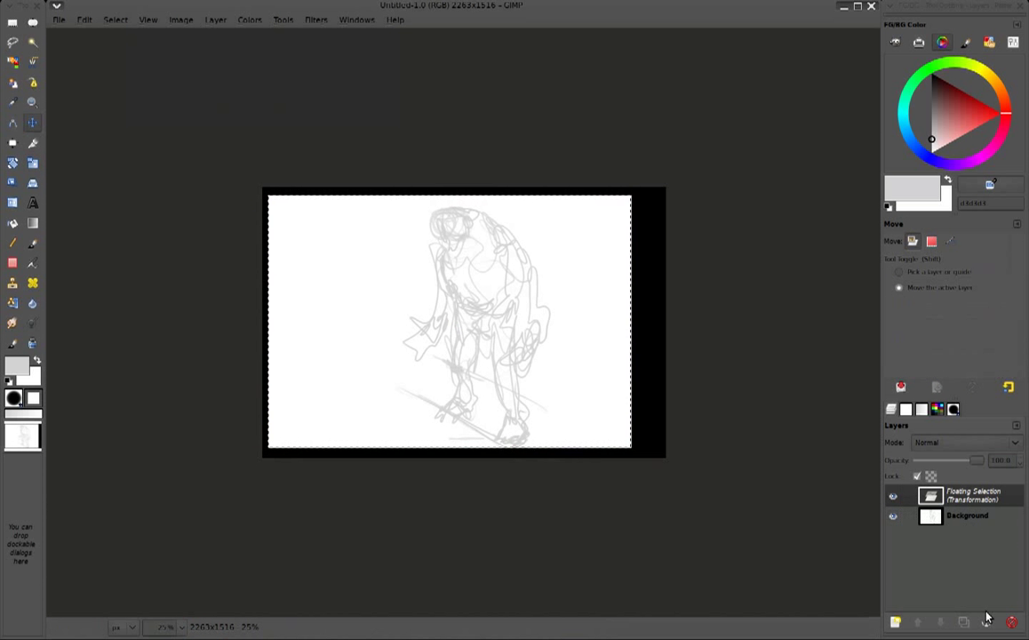
{"action": "key", "text": "ctrl+h"}
Select the area around the sketch and turn the black border band white
{"action": "key", "text": "r"}
{"action": "left_click_drag", "start_coordinate": [196, 155], "coordinate": [717, 466]}
{"action": "left_click", "coordinate": [30, 252]}
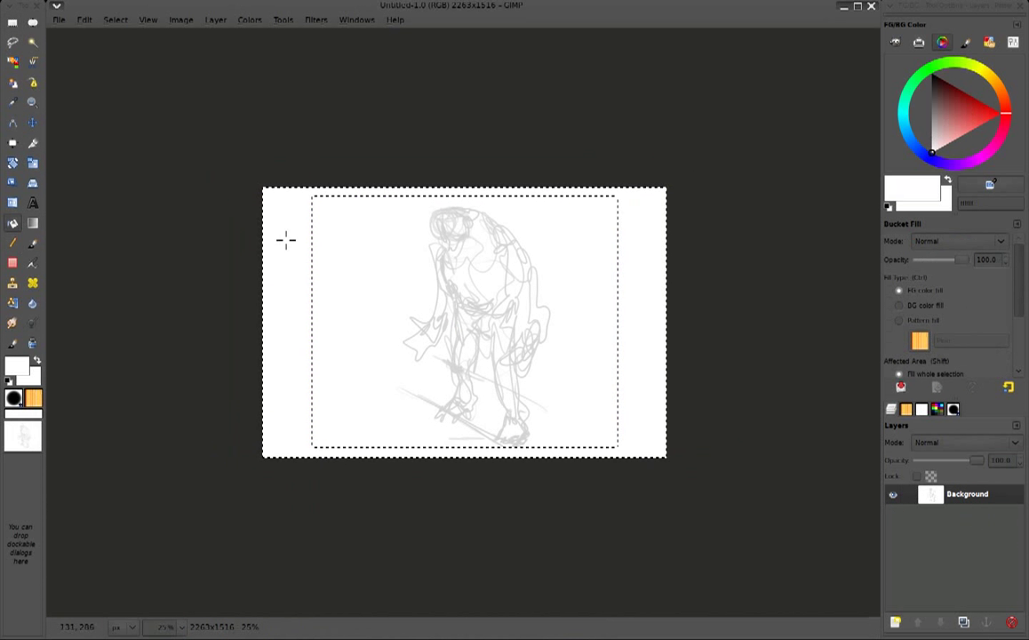
{"action": "key", "text": "ctrl+shift+a"}
{"action": "key", "text": "shift+2"}
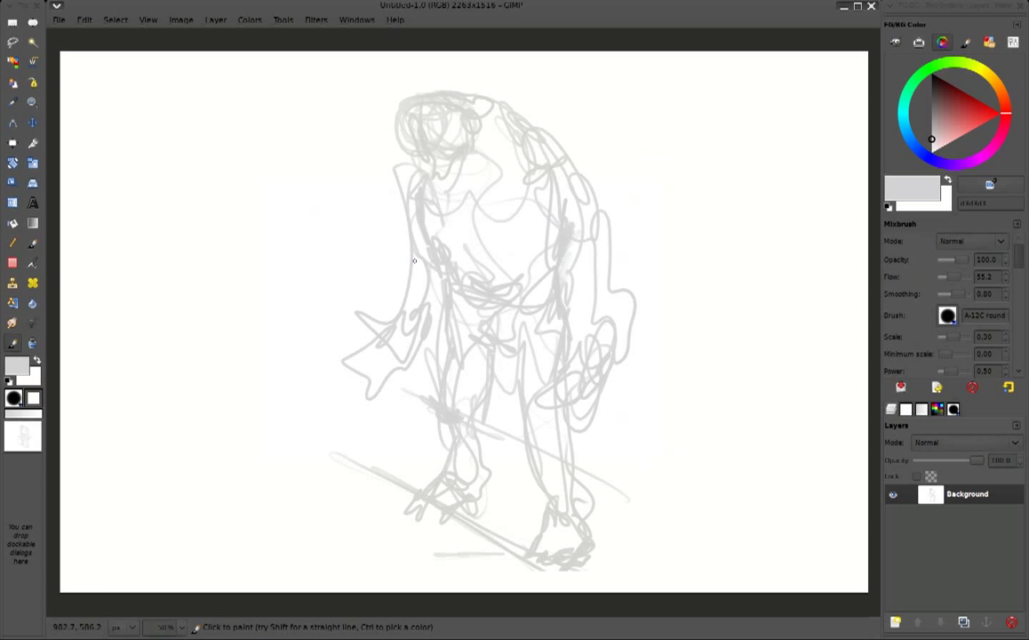
Wipe the canvas to white and sketch a new figure's head, body and right arm
{"action": "key", "text": "Delete"}
{"action": "key", "text": "minus"}
{"action": "left_click_drag", "start_coordinate": [485, 439], "coordinate": [471, 441]}
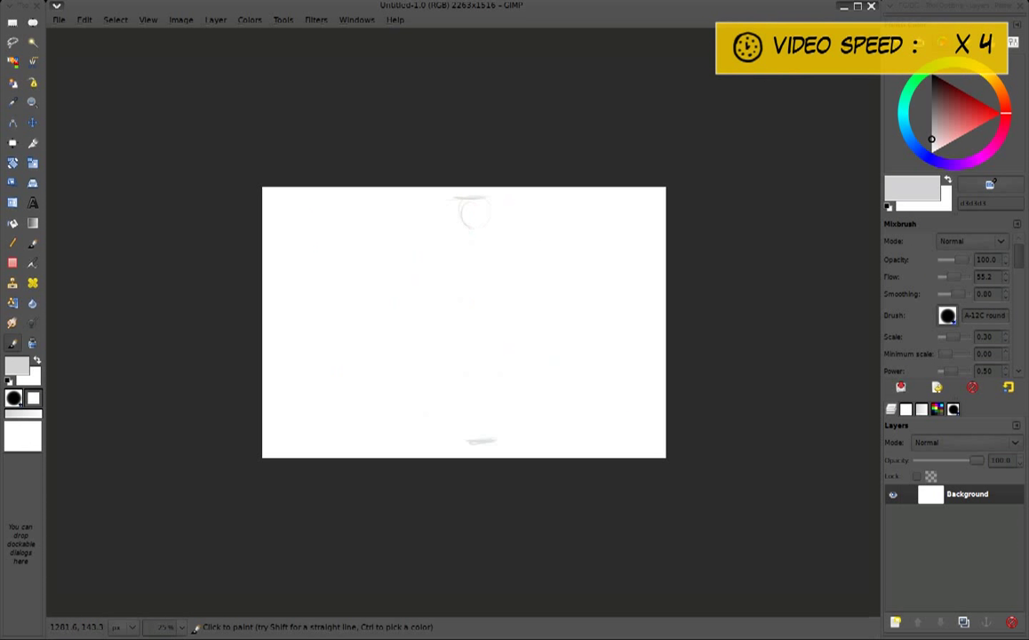
{"action": "left_click_drag", "start_coordinate": [434, 203], "coordinate": [410, 215]}
{"action": "mouse_move", "coordinate": [478, 187]}
{"action": "left_mouse_down"}
{"action": "mouse_move", "coordinate": [436, 210]}
{"action": "mouse_move", "coordinate": [518, 285]}
{"action": "left_mouse_up"}
{"action": "left_click_drag", "start_coordinate": [378, 271], "coordinate": [351, 334]}
{"action": "mouse_move", "coordinate": [533, 258]}
{"action": "left_mouse_down"}
{"action": "mouse_move", "coordinate": [542, 356]}
{"action": "mouse_move", "coordinate": [533, 364]}
{"action": "left_mouse_up"}
Add the left arm, shoulder, head top, centre line, torso and legs
{"action": "left_click_drag", "start_coordinate": [431, 267], "coordinate": [405, 373]}
{"action": "mouse_move", "coordinate": [417, 284]}
{"action": "left_mouse_down"}
{"action": "mouse_move", "coordinate": [478, 267]}
{"action": "mouse_move", "coordinate": [434, 214]}
{"action": "mouse_move", "coordinate": [460, 198]}
{"action": "left_mouse_up"}
{"action": "left_click_drag", "start_coordinate": [444, 248], "coordinate": [427, 295]}
{"action": "mouse_move", "coordinate": [471, 273]}
{"action": "left_mouse_down"}
{"action": "mouse_move", "coordinate": [489, 317]}
{"action": "mouse_move", "coordinate": [422, 303]}
{"action": "mouse_move", "coordinate": [414, 373]}
{"action": "left_mouse_up"}
{"action": "mouse_move", "coordinate": [458, 307]}
{"action": "left_mouse_down"}
{"action": "mouse_move", "coordinate": [484, 391]}
{"action": "mouse_move", "coordinate": [437, 352]}
{"action": "left_mouse_up"}
{"action": "left_click_drag", "start_coordinate": [493, 338], "coordinate": [485, 386]}
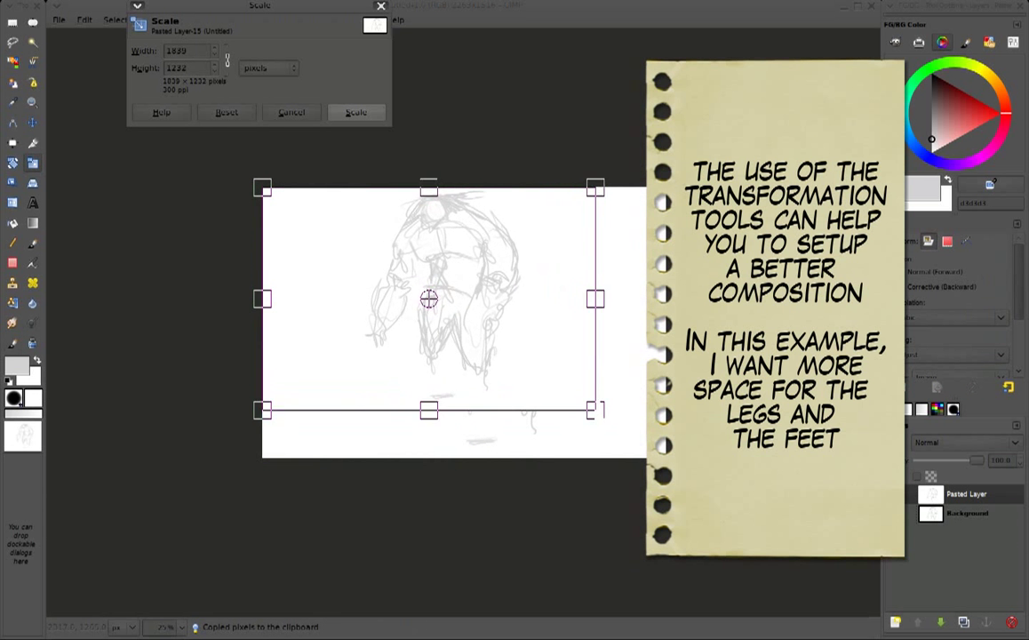
Apply the smaller scale, anchor the layer, and draw two diagonal perspective lines across the figure
{"action": "left_click", "coordinate": [355, 113]}
{"action": "key", "text": "ctrl+h"}
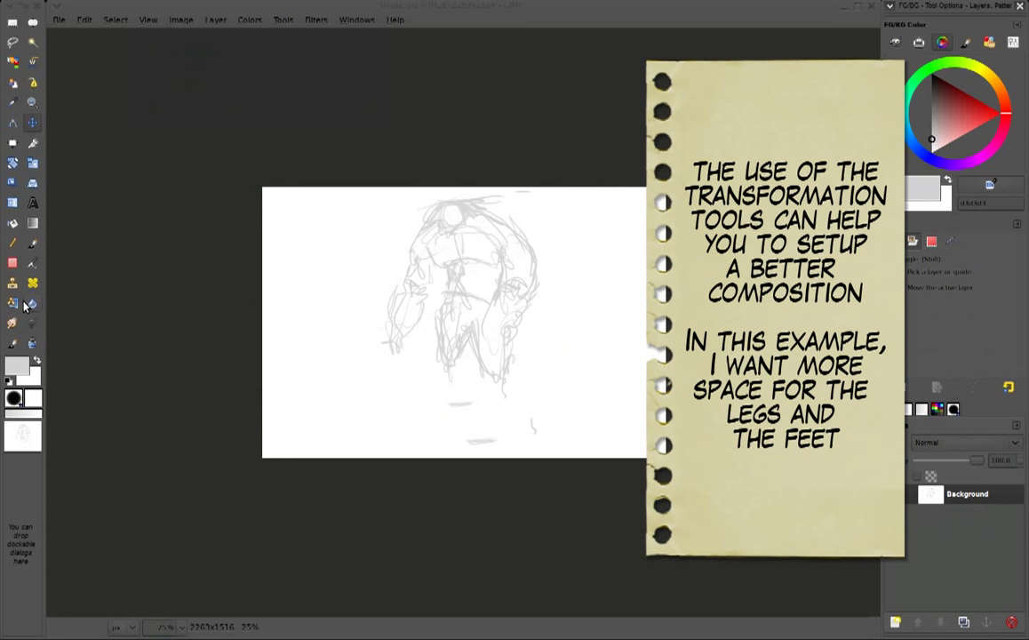
{"action": "key", "text": "p"}
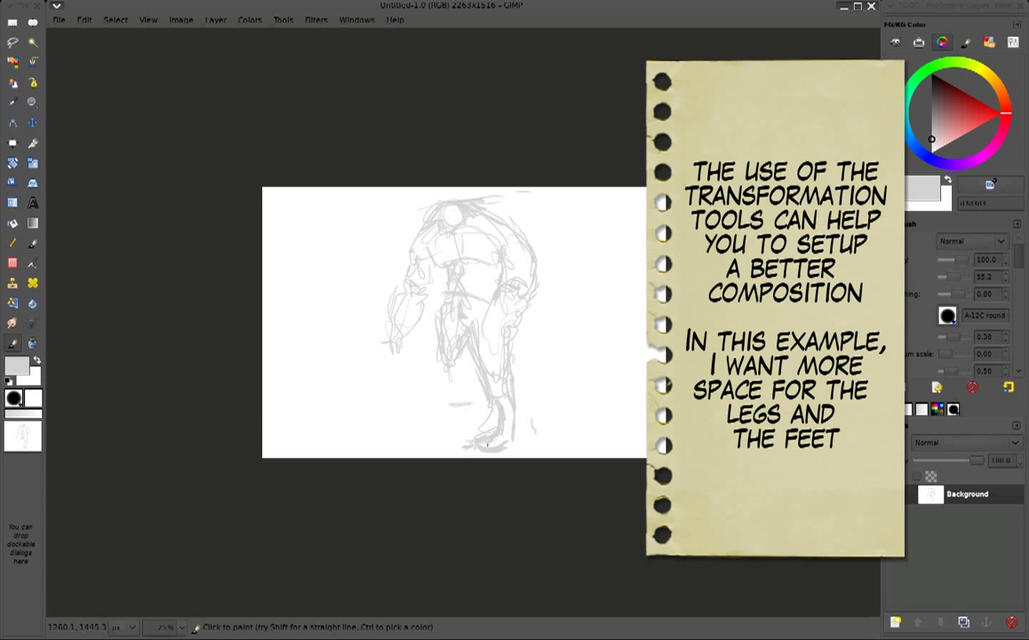
{"action": "left_click_drag", "start_coordinate": [356, 276], "coordinate": [569, 313]}
{"action": "left_click_drag", "start_coordinate": [333, 226], "coordinate": [609, 281]}
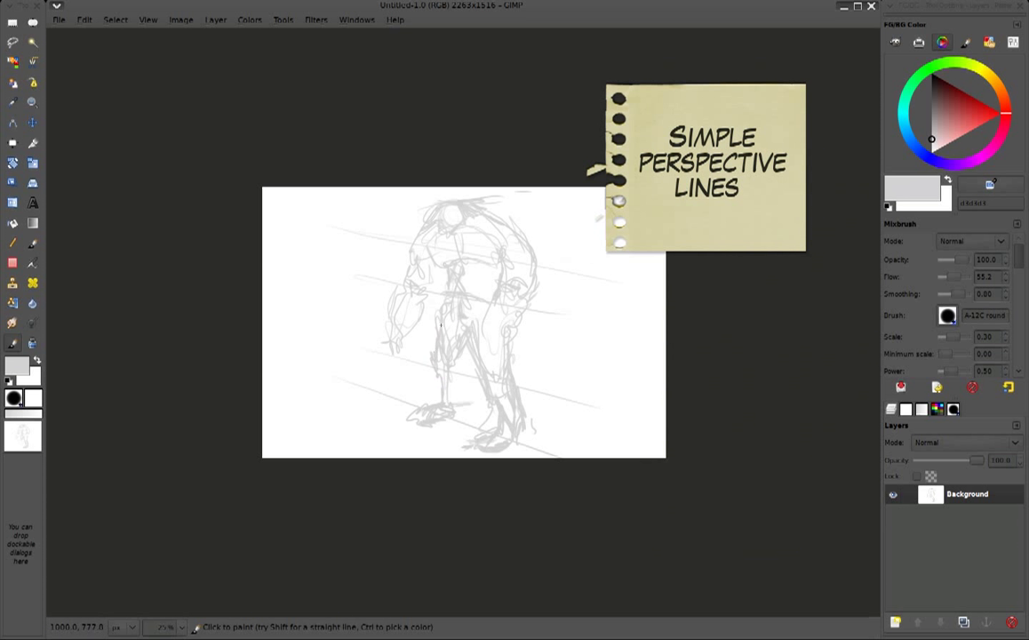
Lighten the lower-leg and foot lines, then paint grey volumes onto the legs
{"action": "left_click_drag", "start_coordinate": [404, 356], "coordinate": [378, 383]}
{"action": "mouse_move", "coordinate": [444, 351]}
{"action": "left_mouse_down"}
{"action": "mouse_move", "coordinate": [373, 378]}
{"action": "mouse_move", "coordinate": [480, 396]}
{"action": "mouse_move", "coordinate": [498, 384]}
{"action": "left_mouse_up"}
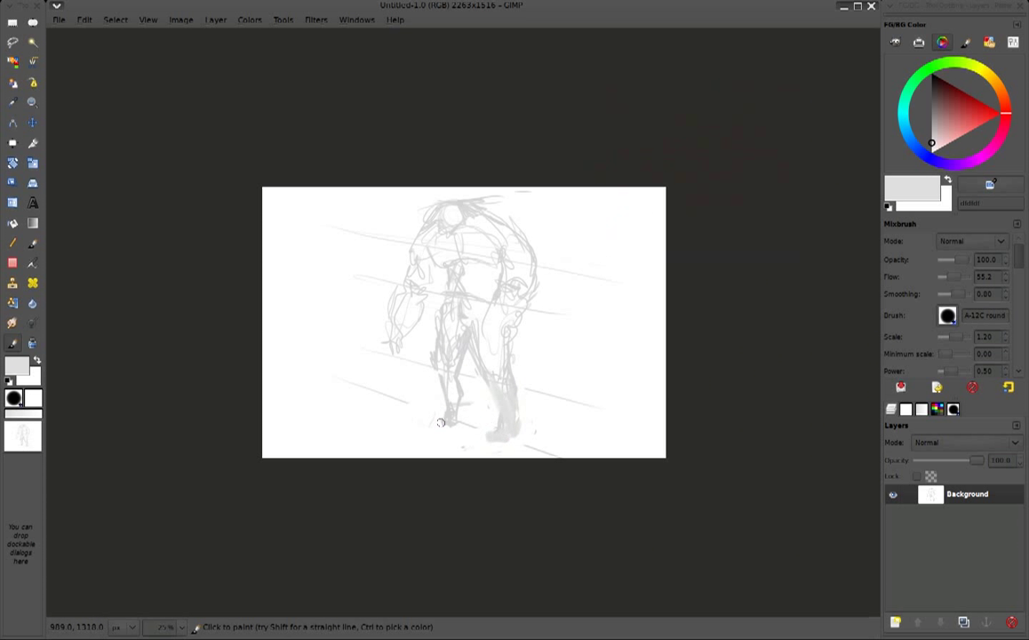
{"action": "left_click", "coordinate": [442, 432], "text": "ctrl"}
{"action": "left_click", "coordinate": [497, 417], "text": "ctrl"}
{"action": "left_click_drag", "start_coordinate": [501, 320], "coordinate": [520, 351]}
{"action": "left_click_drag", "start_coordinate": [404, 333], "coordinate": [399, 360]}
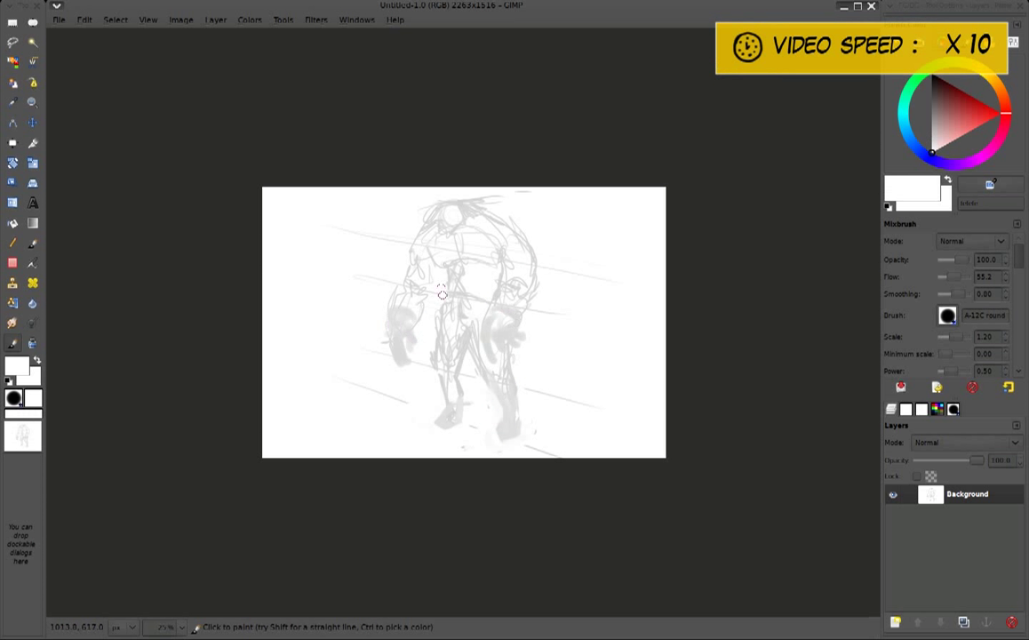
Zoom in and lighten the thigh and chest lines with near-white
{"action": "key", "text": "plus"}
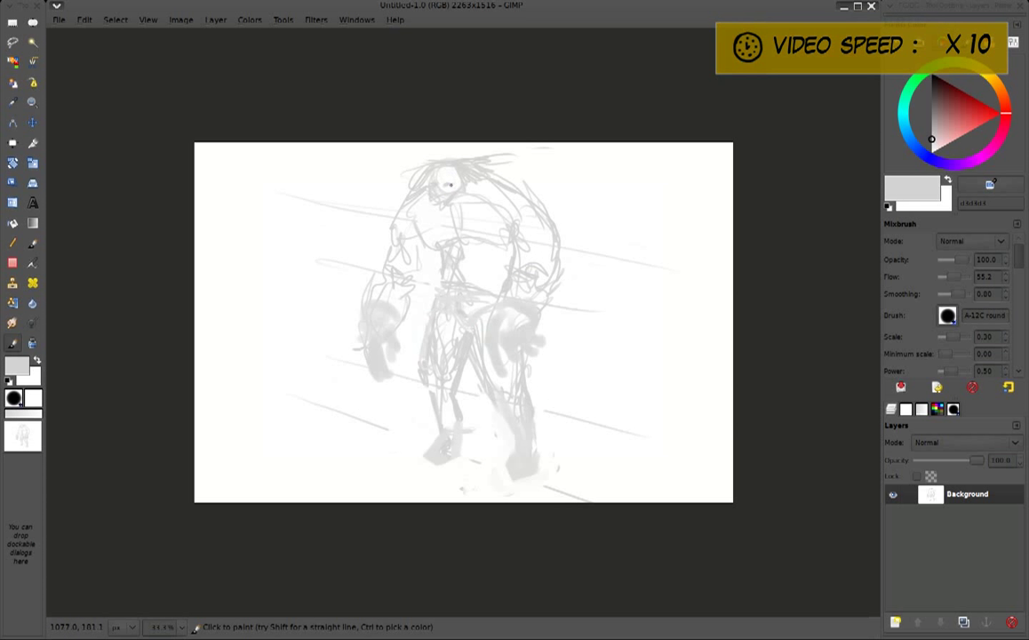
{"action": "key", "text": "plus"}
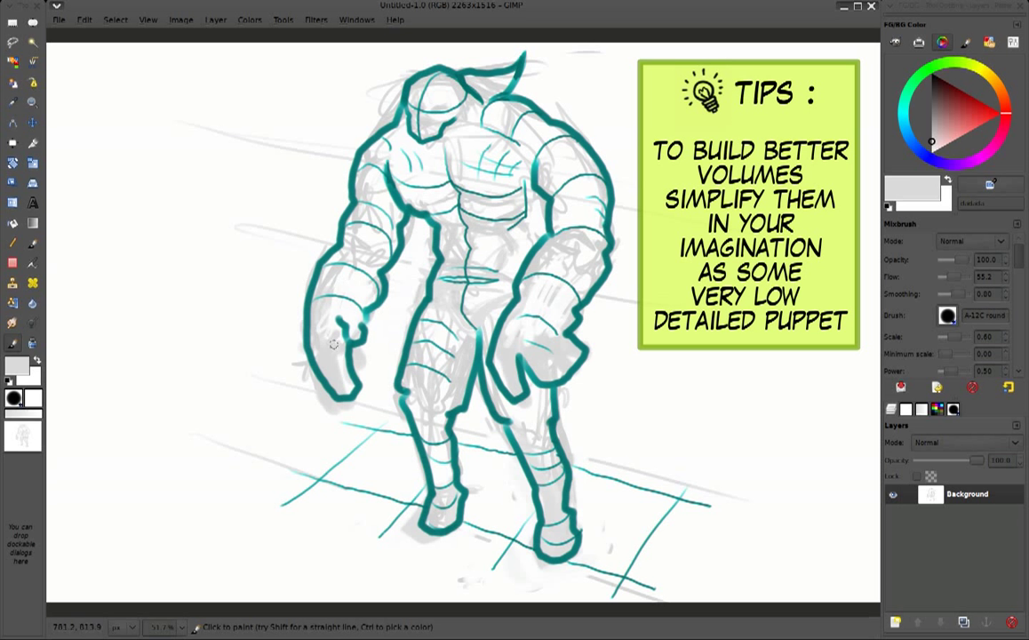
{"action": "left_click", "coordinate": [514, 380], "text": "ctrl"}
{"action": "mouse_move", "coordinate": [514, 380]}
{"action": "left_mouse_down"}
{"action": "mouse_move", "coordinate": [519, 189]}
{"action": "mouse_move", "coordinate": [471, 266]}
{"action": "left_mouse_up"}
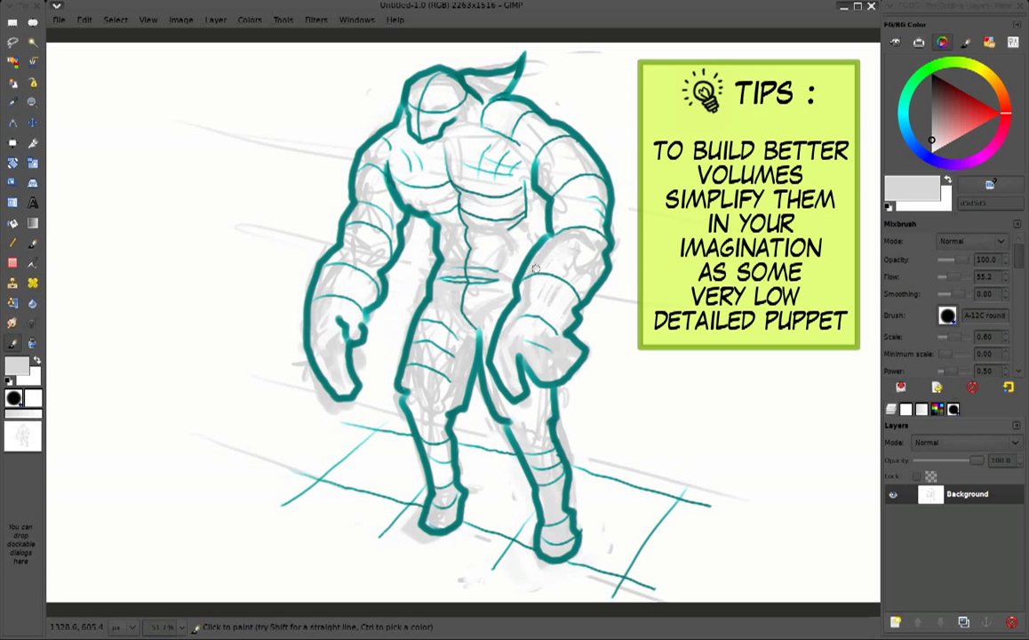
Repaint the head area in white and light grey
{"action": "left_click", "coordinate": [397, 264], "text": "ctrl"}
{"action": "left_click", "coordinate": [433, 238], "text": "ctrl"}
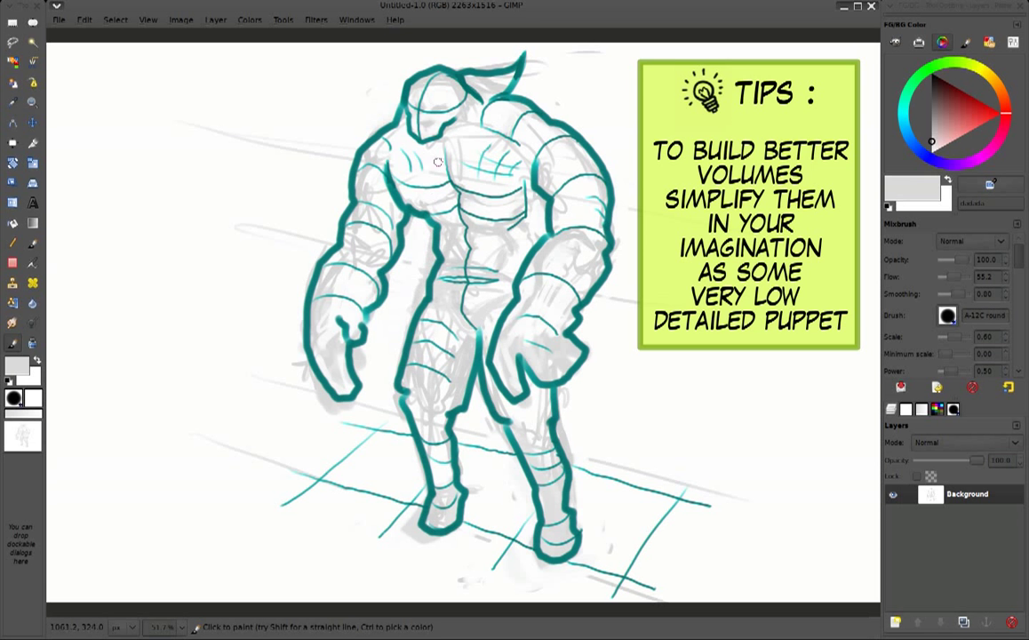
{"action": "left_click", "coordinate": [439, 111], "text": "ctrl"}
{"action": "mouse_move", "coordinate": [427, 89]}
{"action": "left_mouse_down"}
{"action": "mouse_move", "coordinate": [454, 120]}
{"action": "mouse_move", "coordinate": [484, 125]}
{"action": "left_mouse_up"}
Paint a large armour volume over the figure's right shoulder
{"action": "left_click", "coordinate": [471, 133], "text": "ctrl"}
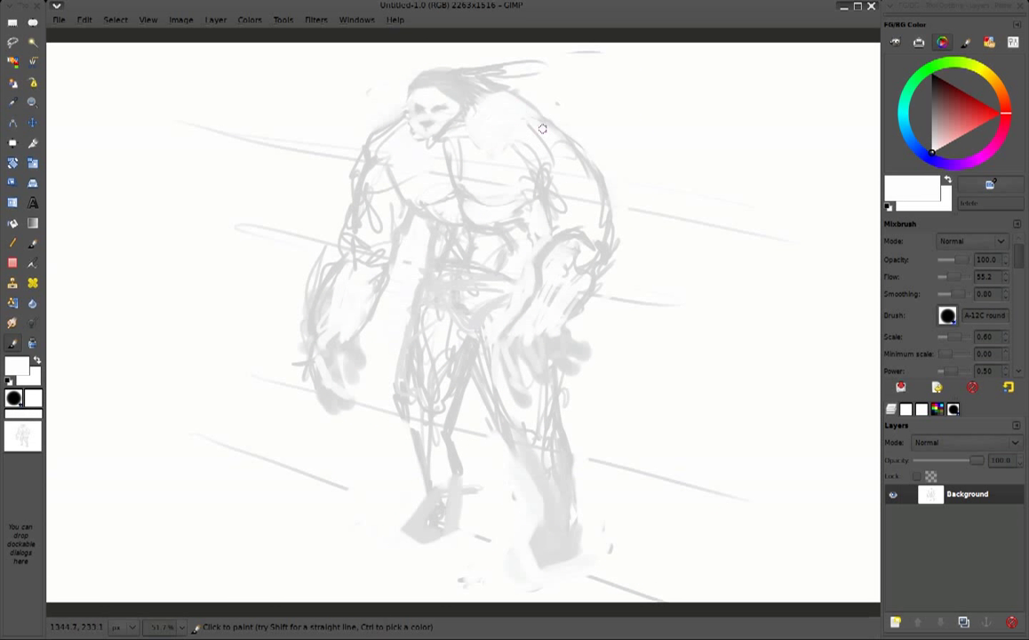
{"action": "mouse_move", "coordinate": [480, 84]}
{"action": "left_mouse_down"}
{"action": "mouse_move", "coordinate": [547, 134]}
{"action": "mouse_move", "coordinate": [573, 173]}
{"action": "left_mouse_up"}
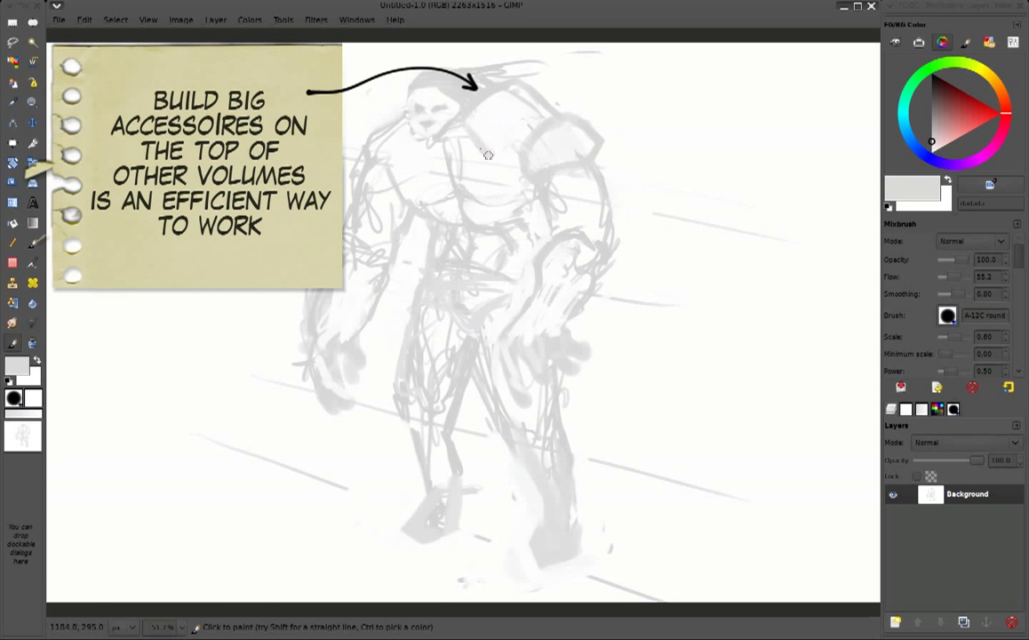
{"action": "left_click_drag", "start_coordinate": [538, 137], "coordinate": [560, 204]}
{"action": "left_click", "coordinate": [403, 129], "text": "ctrl"}
{"action": "left_click", "coordinate": [485, 138], "text": "ctrl"}
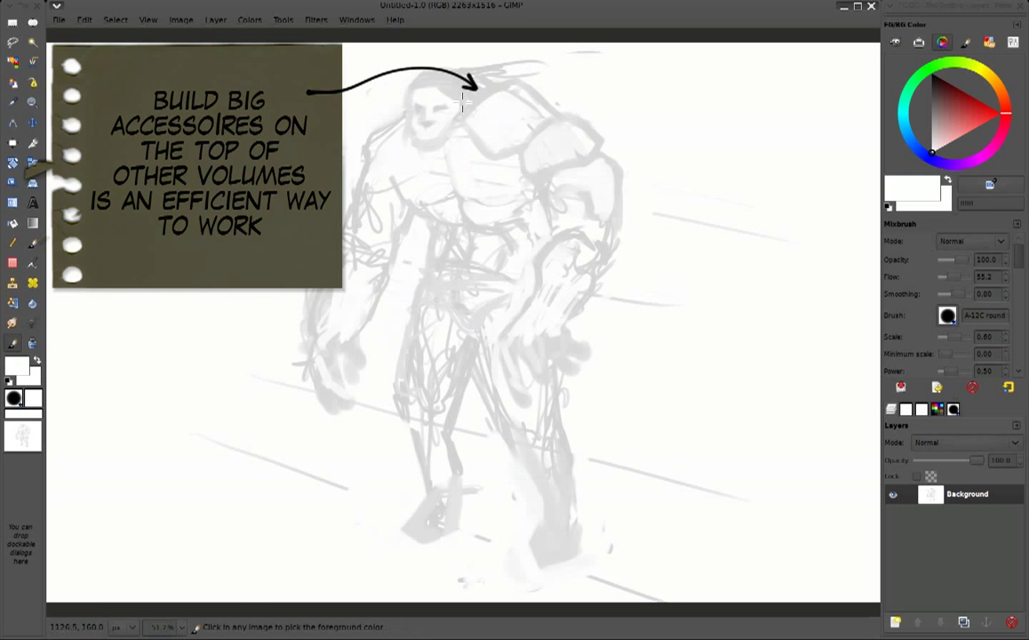
Strengthen and refine the strokes around the head and shoulders
{"action": "scroll", "coordinate": [480, 107], "scroll_direction": "down", "scroll_amount": 1}
{"action": "left_click_drag", "start_coordinate": [510, 60], "coordinate": [435, 111]}
{"action": "left_click", "coordinate": [418, 151], "text": "ctrl"}
{"action": "left_click_drag", "start_coordinate": [386, 257], "coordinate": [391, 337]}
Paint light grey over the lower body and legs to soften them
{"action": "left_click_drag", "start_coordinate": [462, 293], "coordinate": [442, 313]}
{"action": "left_click_drag", "start_coordinate": [374, 266], "coordinate": [399, 338]}
{"action": "left_click_drag", "start_coordinate": [462, 336], "coordinate": [502, 360]}
{"action": "mouse_move", "coordinate": [364, 360]}
{"action": "left_mouse_down"}
{"action": "mouse_move", "coordinate": [413, 387]}
{"action": "mouse_move", "coordinate": [500, 400]}
{"action": "left_mouse_up"}
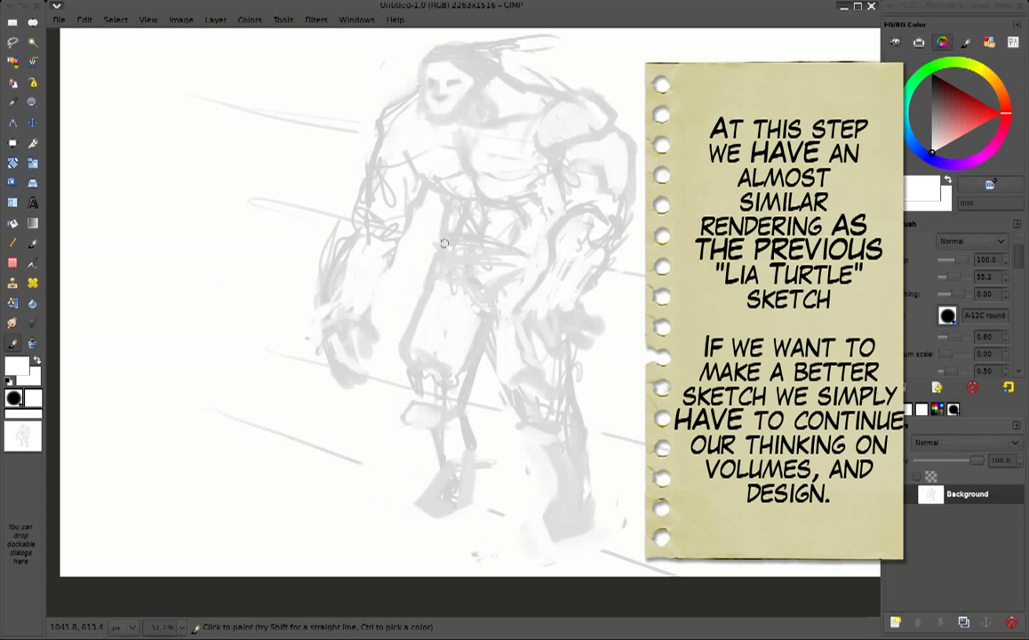
Paint lighter grey over the hand and soften the knees and lower legs
{"action": "left_click", "coordinate": [444, 243], "text": "ctrl"}
{"action": "left_click_drag", "start_coordinate": [391, 337], "coordinate": [324, 356]}
{"action": "mouse_move", "coordinate": [394, 390]}
{"action": "left_mouse_down"}
{"action": "mouse_move", "coordinate": [264, 416]}
{"action": "mouse_move", "coordinate": [400, 365]}
{"action": "left_mouse_up"}
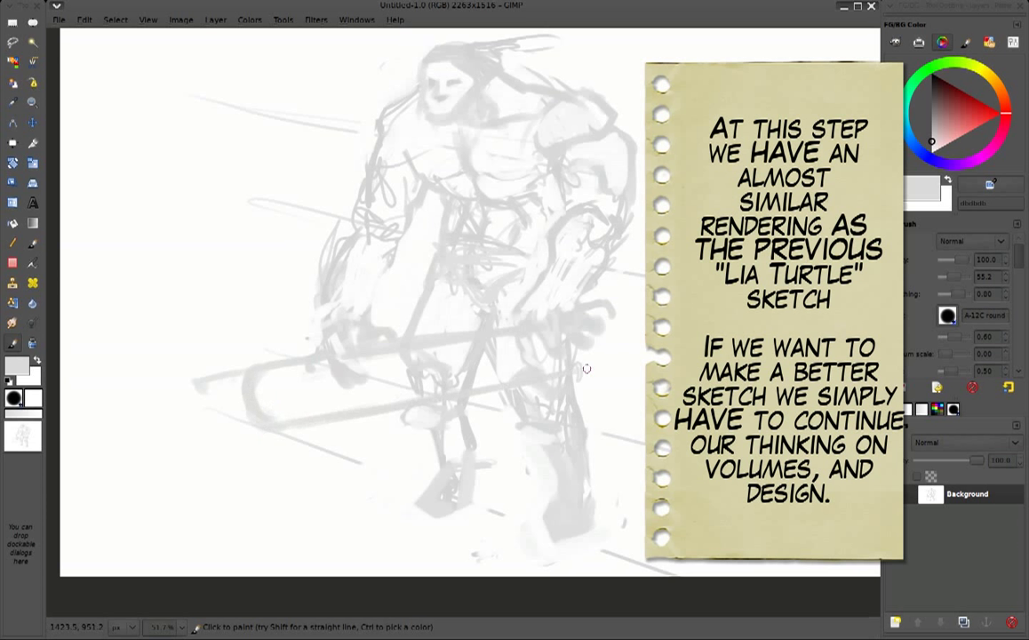
{"action": "key", "text": "ctrl+z"}
{"action": "key", "text": "ctrl+z"}
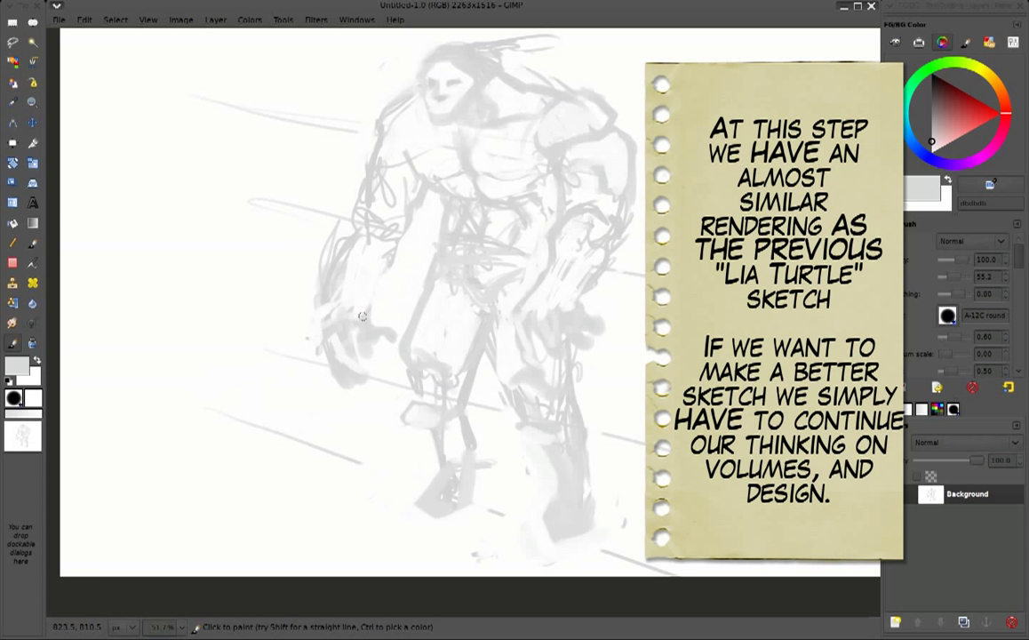
{"action": "left_click_drag", "start_coordinate": [479, 351], "coordinate": [405, 394]}
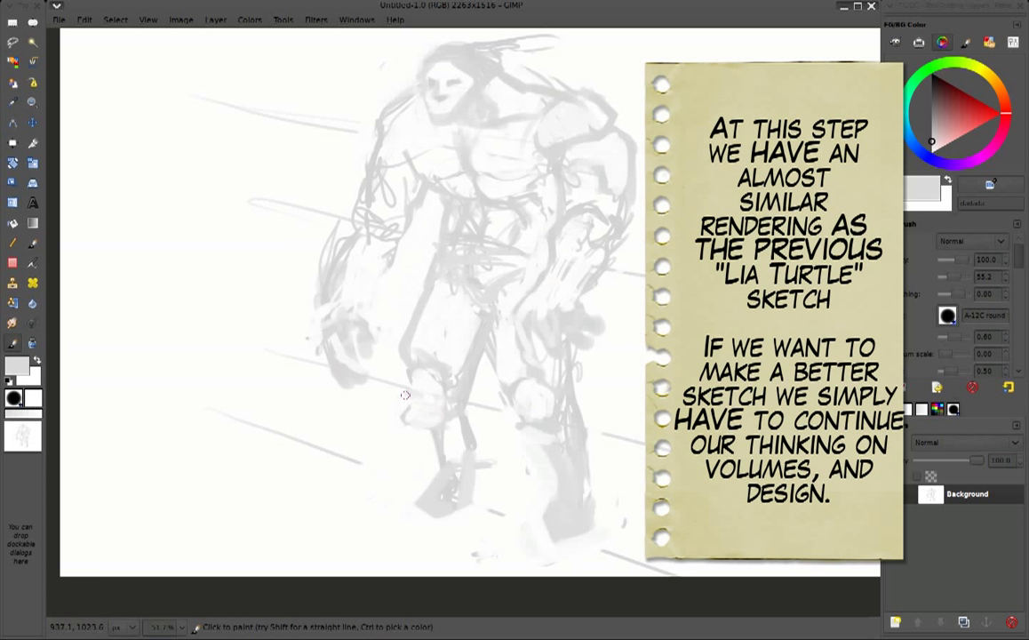
Cover the head and face lines with light grey and white strokes
{"action": "left_click_drag", "start_coordinate": [386, 71], "coordinate": [433, 110]}
{"action": "left_click", "coordinate": [427, 58], "text": "ctrl"}
{"action": "left_click", "coordinate": [466, 67], "text": "ctrl"}
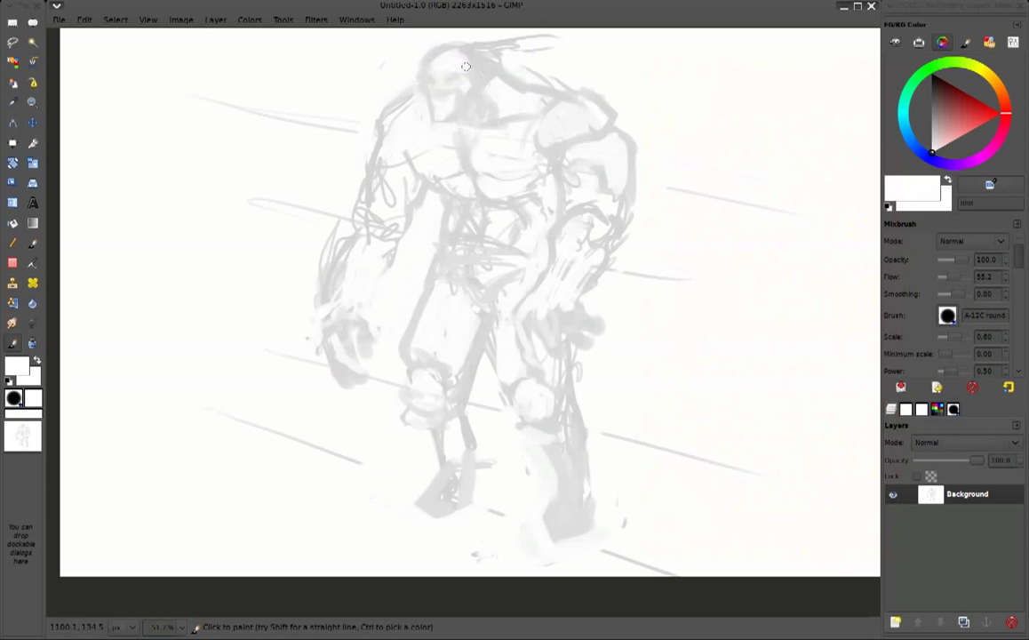
{"action": "mouse_move", "coordinate": [482, 103]}
{"action": "left_mouse_down"}
{"action": "mouse_move", "coordinate": [516, 98]}
{"action": "mouse_move", "coordinate": [408, 141]}
{"action": "left_mouse_up"}
{"action": "left_click", "coordinate": [516, 98], "text": "ctrl"}
{"action": "left_click", "coordinate": [452, 88], "text": "ctrl"}
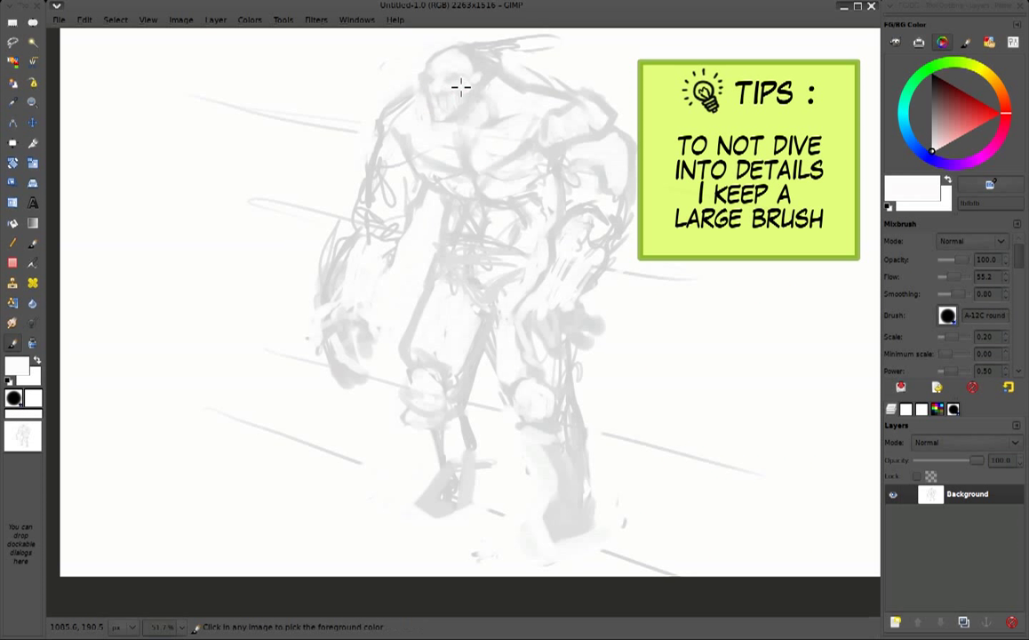
{"action": "left_click", "coordinate": [395, 160], "text": "ctrl"}
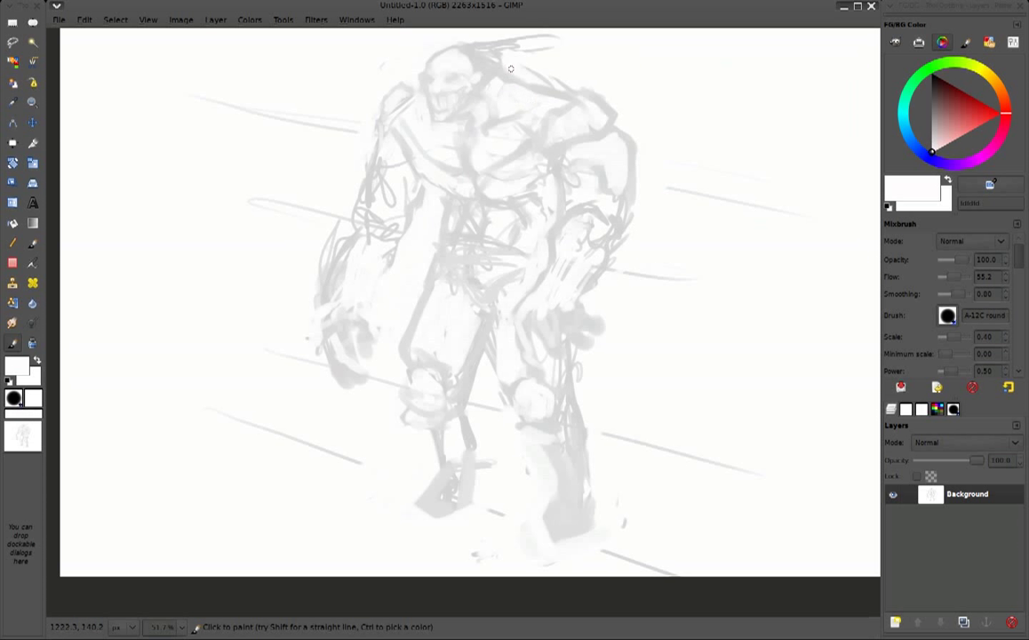
Enlarge the brush and cover the left arm's sketch lines with white
{"action": "key", "text": "bracketright"}
{"action": "key", "text": "bracketright"}
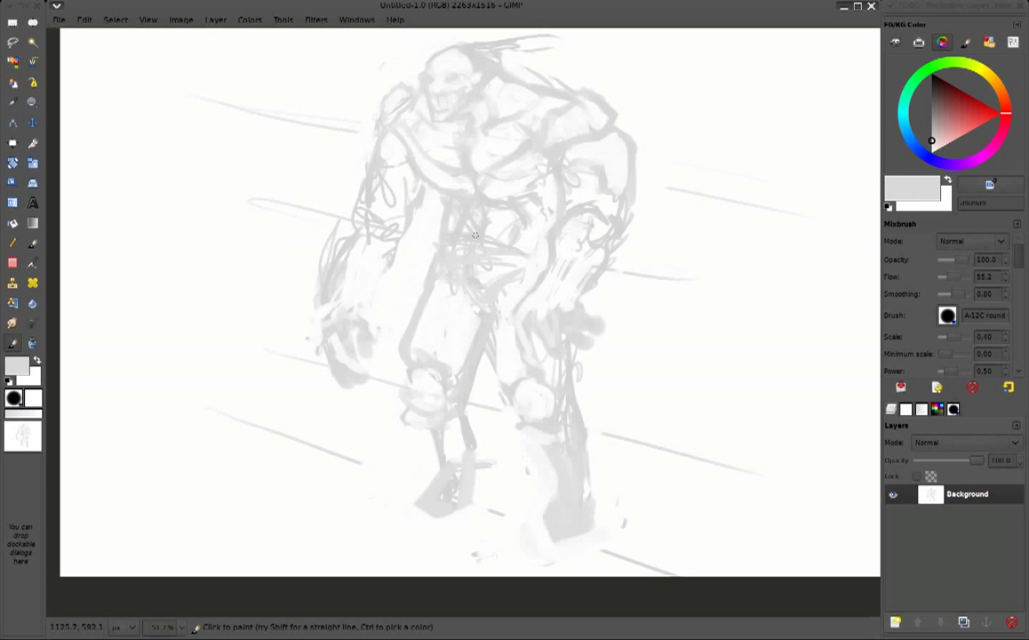
{"action": "left_click", "coordinate": [581, 189], "text": "ctrl"}
{"action": "left_click", "coordinate": [379, 161], "text": "ctrl"}
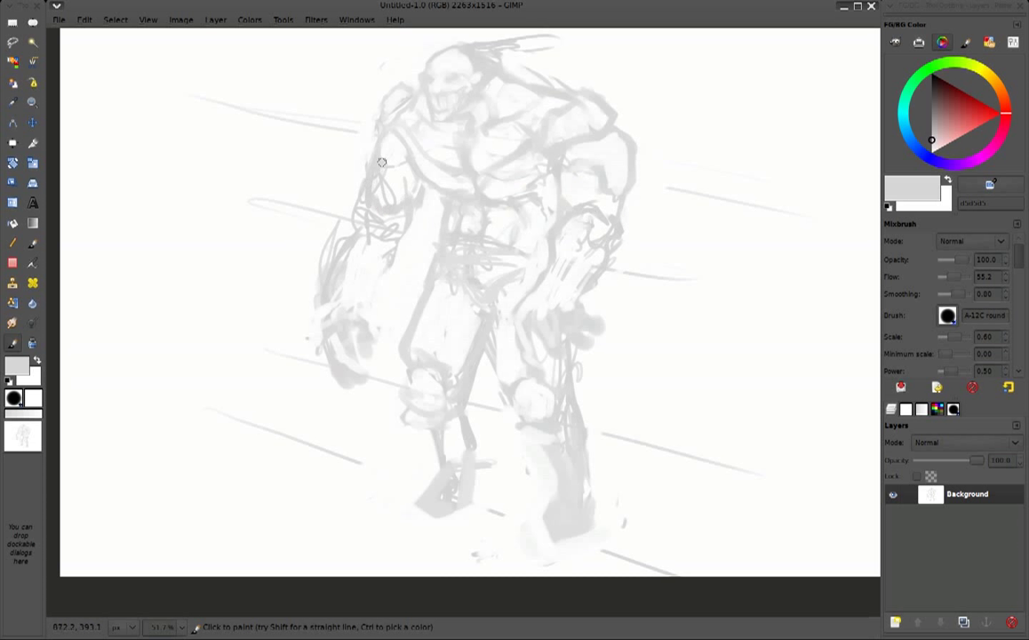
{"action": "left_click_drag", "start_coordinate": [341, 218], "coordinate": [352, 243]}
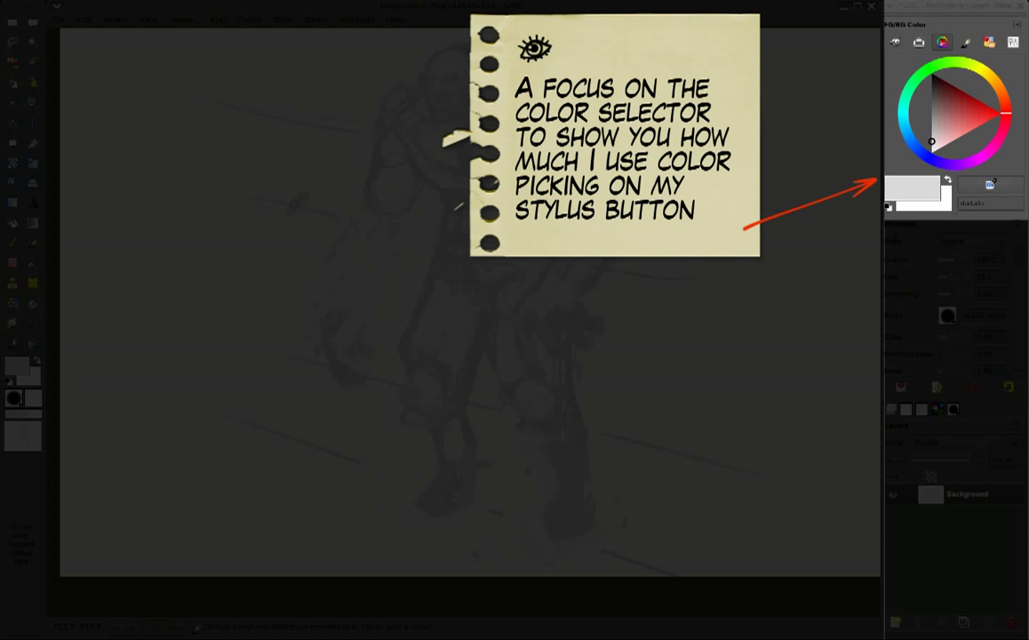
Paint a long vertical sword blade beside the figure's left side
{"action": "left_click", "coordinate": [336, 194], "text": "ctrl"}
{"action": "left_click_drag", "start_coordinate": [360, 460], "coordinate": [322, 174]}
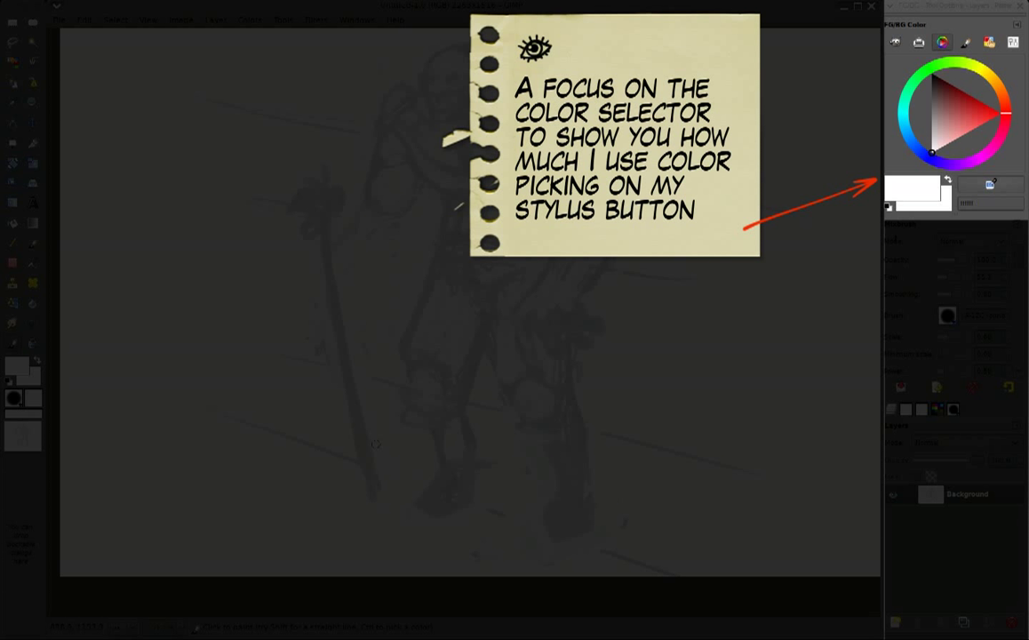
{"action": "left_click", "coordinate": [334, 387], "text": "ctrl"}
{"action": "left_click_drag", "start_coordinate": [334, 386], "coordinate": [373, 224]}
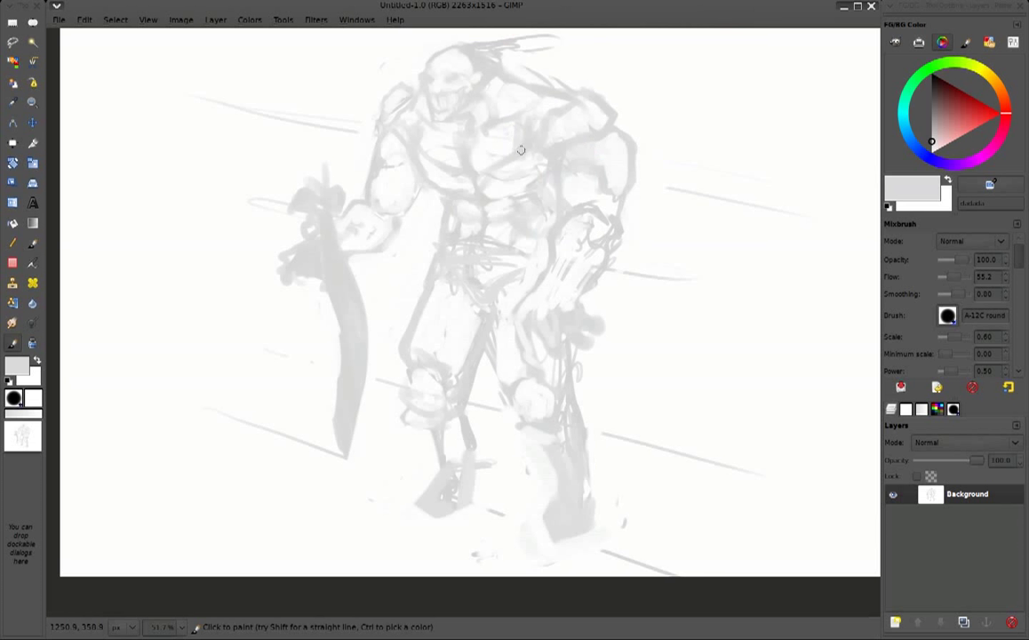
Repaint the sword into a long-handled hammer with a block head and lighter shaft
{"action": "mouse_move", "coordinate": [332, 258]}
{"action": "left_mouse_down"}
{"action": "mouse_move", "coordinate": [319, 394]}
{"action": "mouse_move", "coordinate": [313, 333]}
{"action": "mouse_move", "coordinate": [304, 380]}
{"action": "mouse_move", "coordinate": [302, 266]}
{"action": "left_mouse_up"}
{"action": "left_click_drag", "start_coordinate": [267, 364], "coordinate": [284, 435]}
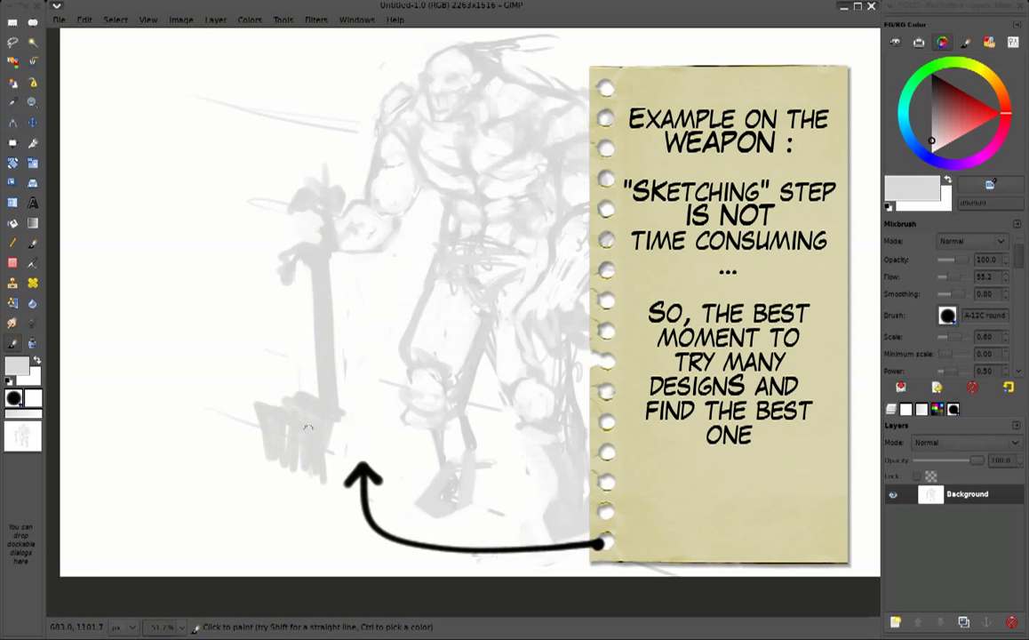
{"action": "left_click_drag", "start_coordinate": [302, 364], "coordinate": [338, 404]}
{"action": "left_click", "coordinate": [328, 211], "text": "ctrl"}
{"action": "mouse_move", "coordinate": [329, 210]}
{"action": "left_mouse_down"}
{"action": "mouse_move", "coordinate": [294, 177]}
{"action": "mouse_move", "coordinate": [312, 261]}
{"action": "left_mouse_up"}
{"action": "left_click", "coordinate": [293, 177], "text": "ctrl"}
{"action": "left_click_drag", "start_coordinate": [284, 147], "coordinate": [289, 178]}
{"action": "left_click_drag", "start_coordinate": [293, 236], "coordinate": [293, 436]}
Shape the hammer head into a spiked perspective box and touch up the legs and right arm
{"action": "left_click_drag", "start_coordinate": [266, 373], "coordinate": [347, 391]}
{"action": "mouse_move", "coordinate": [302, 360]}
{"action": "left_mouse_down"}
{"action": "mouse_move", "coordinate": [348, 382]}
{"action": "mouse_move", "coordinate": [248, 364]}
{"action": "mouse_move", "coordinate": [275, 445]}
{"action": "mouse_move", "coordinate": [373, 409]}
{"action": "left_mouse_up"}
{"action": "mouse_move", "coordinate": [267, 373]}
{"action": "left_mouse_down"}
{"action": "mouse_move", "coordinate": [319, 424]}
{"action": "mouse_move", "coordinate": [258, 382]}
{"action": "mouse_move", "coordinate": [302, 453]}
{"action": "left_mouse_up"}
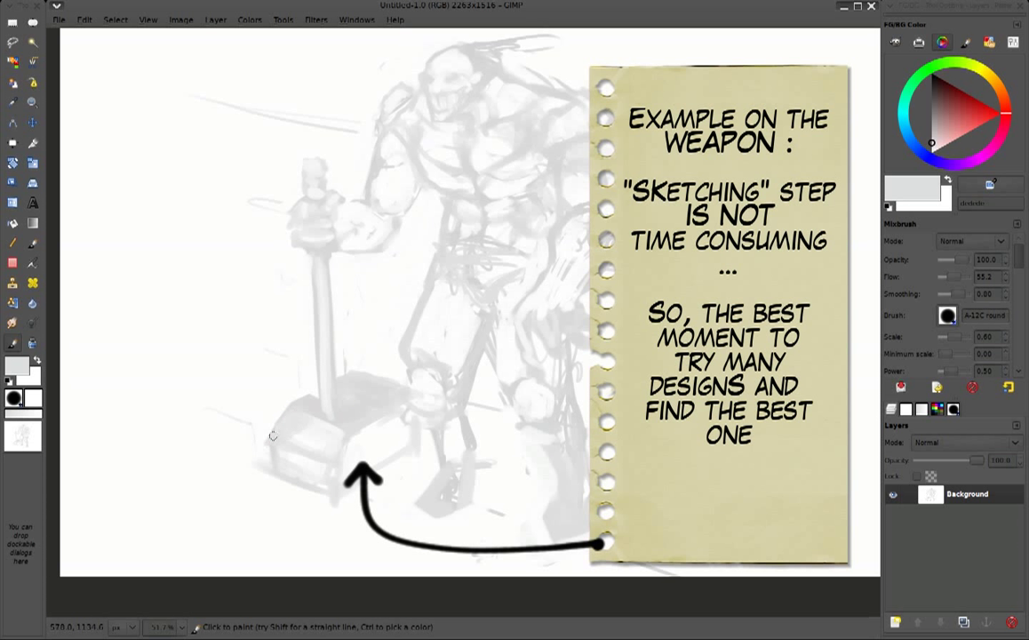
{"action": "left_click_drag", "start_coordinate": [311, 351], "coordinate": [400, 389]}
{"action": "left_click_drag", "start_coordinate": [266, 426], "coordinate": [204, 467]}
{"action": "left_click_drag", "start_coordinate": [294, 334], "coordinate": [311, 380]}
{"action": "mouse_move", "coordinate": [400, 377]}
{"action": "left_mouse_down"}
{"action": "mouse_move", "coordinate": [413, 445]}
{"action": "mouse_move", "coordinate": [431, 440]}
{"action": "left_mouse_up"}
{"action": "mouse_move", "coordinate": [545, 424]}
{"action": "left_mouse_down"}
{"action": "mouse_move", "coordinate": [577, 487]}
{"action": "mouse_move", "coordinate": [567, 432]}
{"action": "left_mouse_up"}
{"action": "left_click_drag", "start_coordinate": [551, 337], "coordinate": [603, 321]}
Paint out the hammer and replace it with a grey ball on an A-Chain chain
{"action": "mouse_move", "coordinate": [302, 231]}
{"action": "left_mouse_down"}
{"action": "mouse_move", "coordinate": [331, 338]}
{"action": "mouse_move", "coordinate": [344, 494]}
{"action": "mouse_move", "coordinate": [276, 156]}
{"action": "left_mouse_up"}
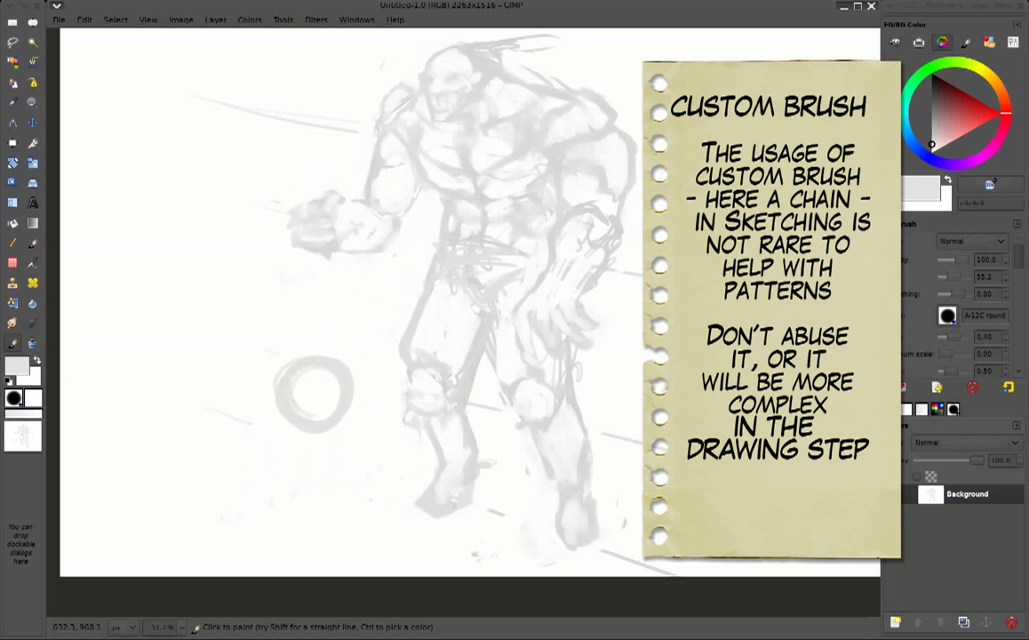
{"action": "left_click_drag", "start_coordinate": [300, 380], "coordinate": [311, 390]}
{"action": "left_click", "coordinate": [286, 373]}
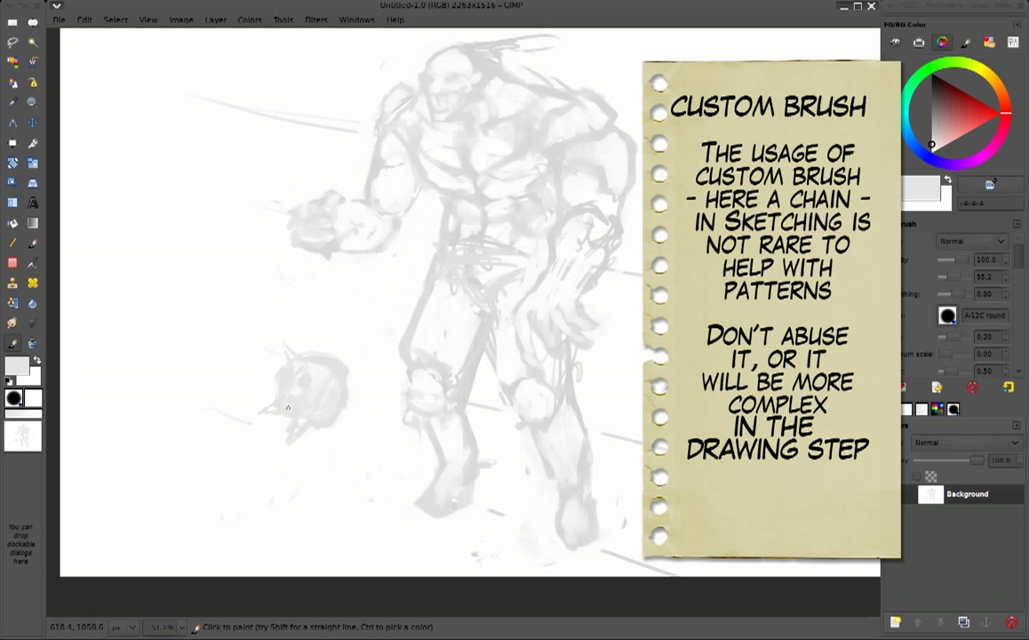
{"action": "key", "text": "p"}
{"action": "left_click", "coordinate": [764, 562]}
{"action": "mouse_move", "coordinate": [311, 329]}
{"action": "left_mouse_down"}
{"action": "mouse_move", "coordinate": [311, 217]}
{"action": "mouse_move", "coordinate": [555, 302]}
{"action": "mouse_move", "coordinate": [616, 293]}
{"action": "left_mouse_up"}
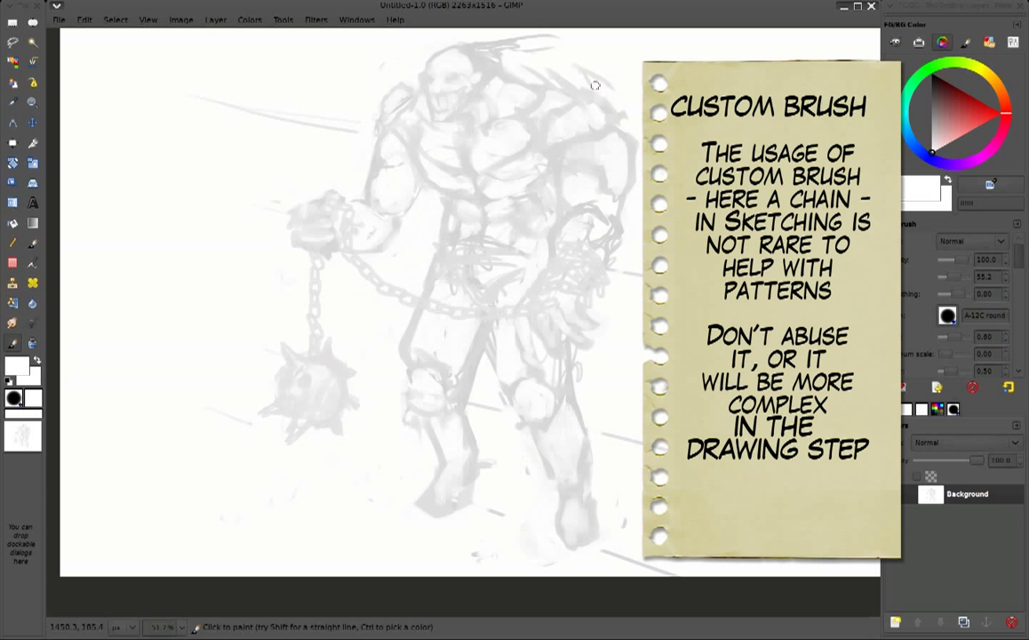
Add darker and faint strokes to the shoulder
{"action": "left_click_drag", "start_coordinate": [593, 85], "coordinate": [638, 142]}
{"action": "left_click_drag", "start_coordinate": [592, 74], "coordinate": [613, 110]}
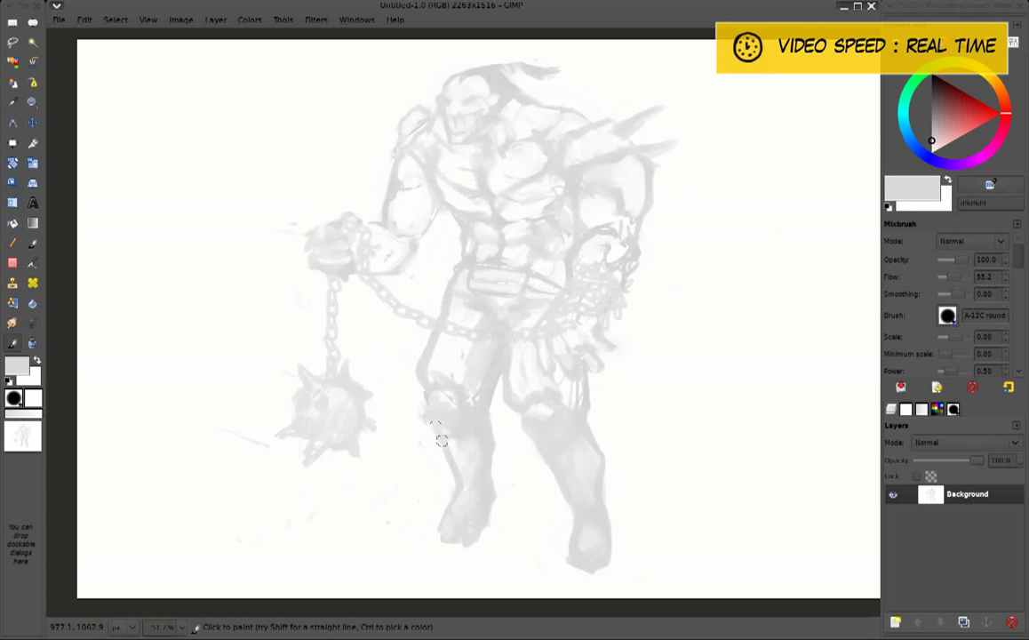
{"action": "left_click", "coordinate": [437, 445], "text": "ctrl"}
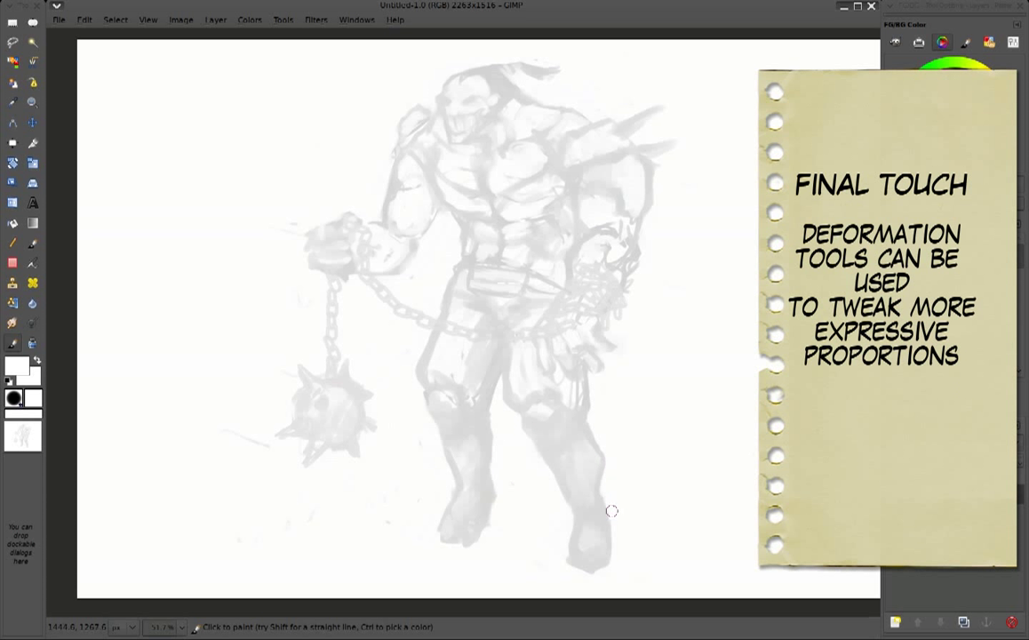
Select a rectangle around the zoomed-out figure and warp it with IWarp at deform radius 99
{"action": "scroll", "coordinate": [589, 413], "scroll_direction": "down", "scroll_amount": 2, "text": "ctrl"}
{"action": "scroll", "coordinate": [624, 371], "scroll_direction": "down", "scroll_amount": 1, "text": "ctrl"}
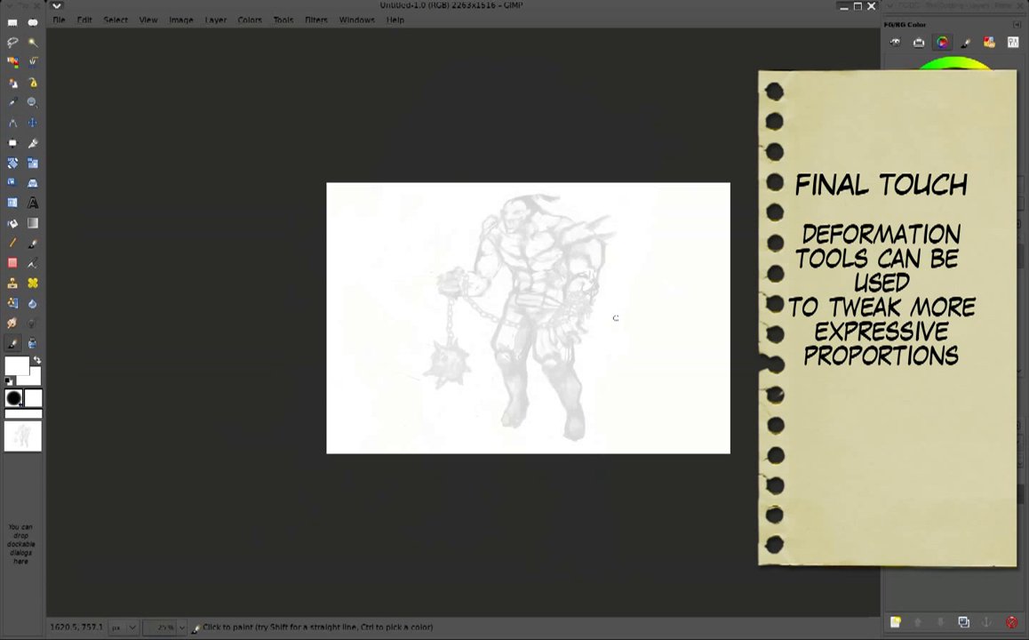
{"action": "key", "text": "r"}
{"action": "mouse_move", "coordinate": [391, 177]}
{"action": "left_mouse_down"}
{"action": "mouse_move", "coordinate": [626, 461]}
{"action": "mouse_move", "coordinate": [664, 467]}
{"action": "left_mouse_up"}
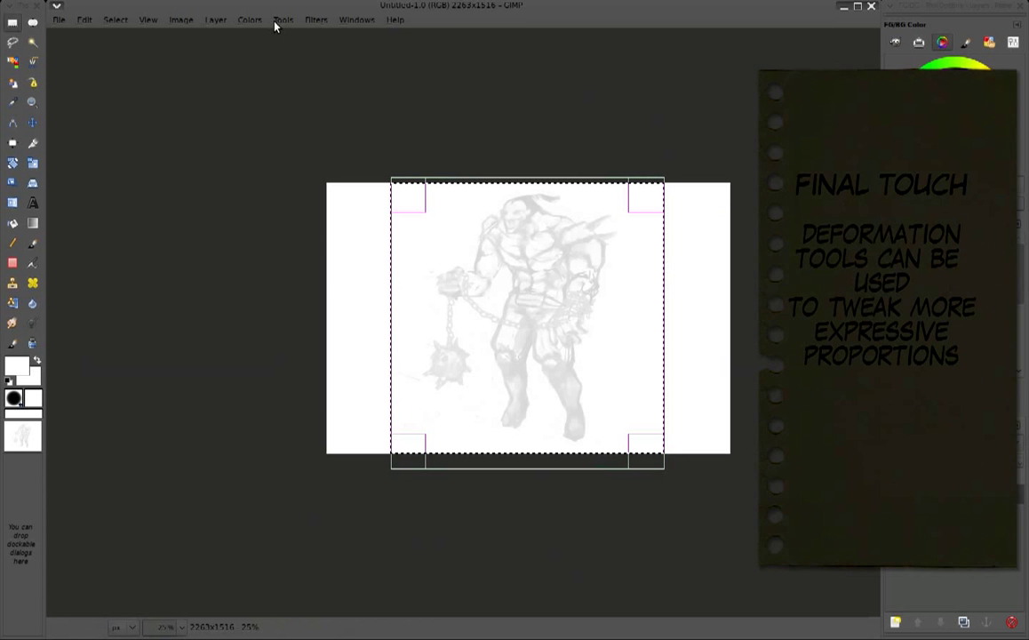
{"action": "left_click", "coordinate": [281, 20]}
{"action": "mouse_move", "coordinate": [315, 20]}
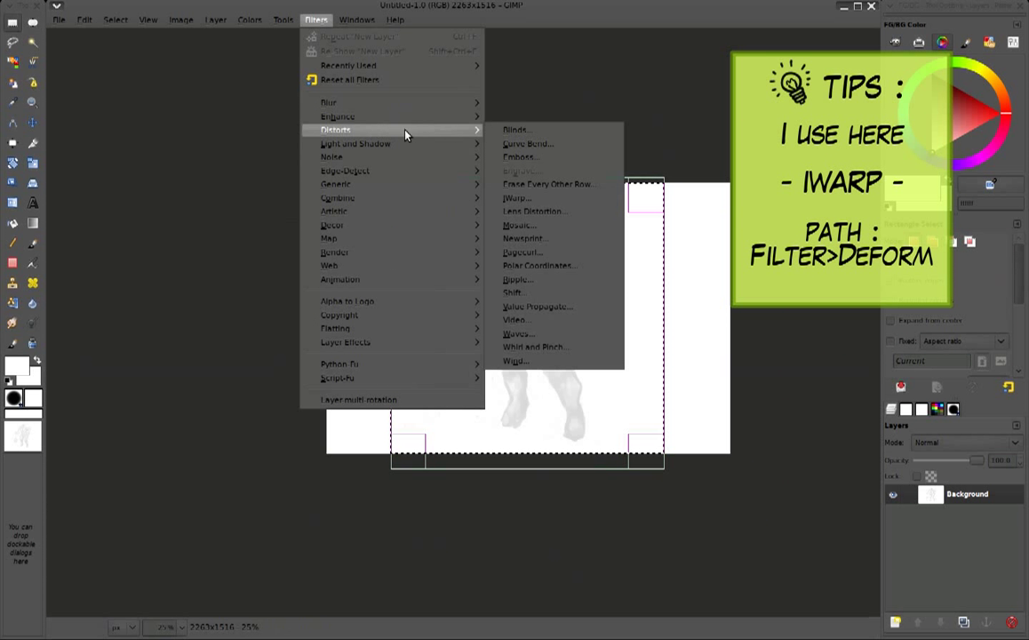
{"action": "left_click", "coordinate": [560, 199]}
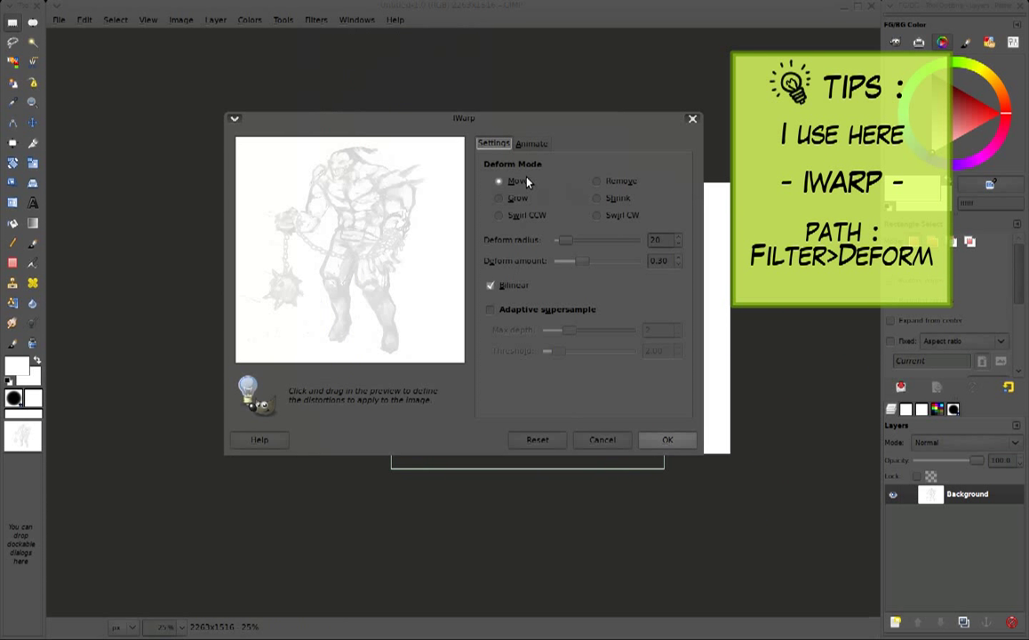
{"action": "left_click_drag", "start_coordinate": [567, 242], "coordinate": [572, 243]}
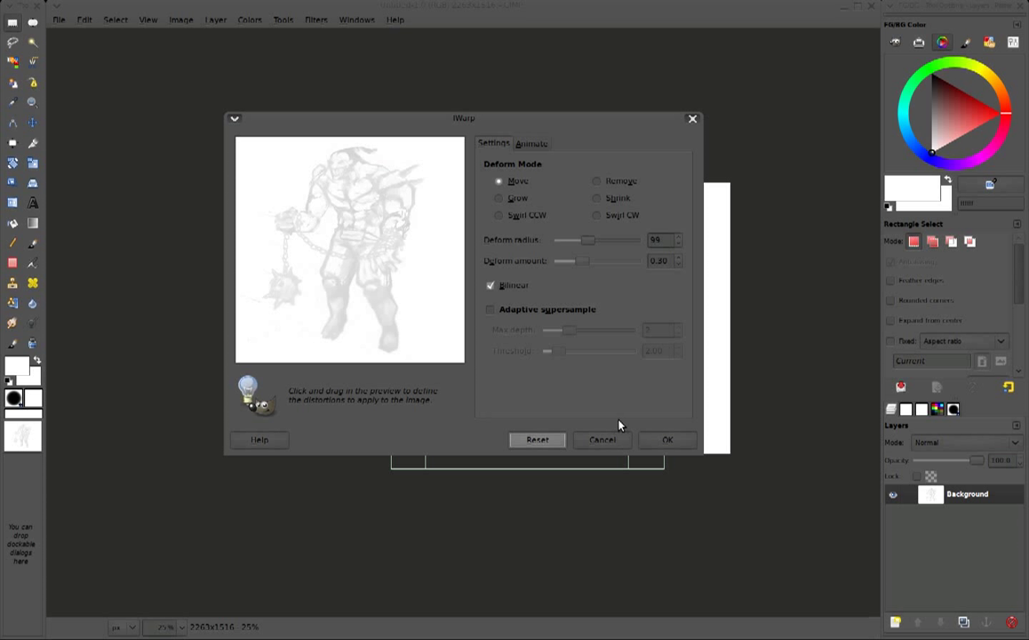
{"action": "left_click_drag", "start_coordinate": [532, 117], "coordinate": [640, 91]}
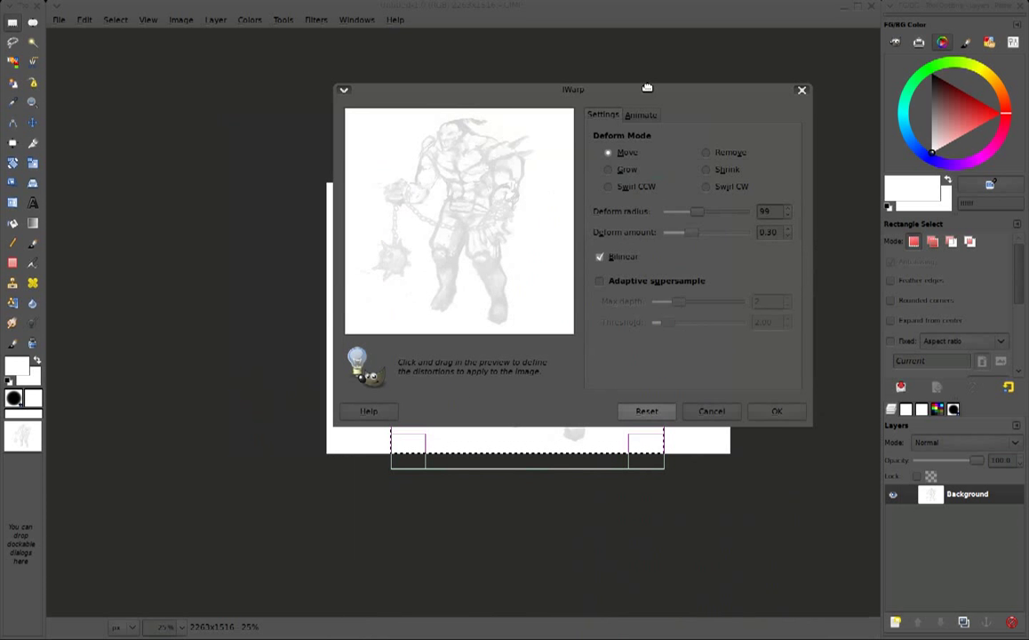
{"action": "left_click", "coordinate": [775, 414]}
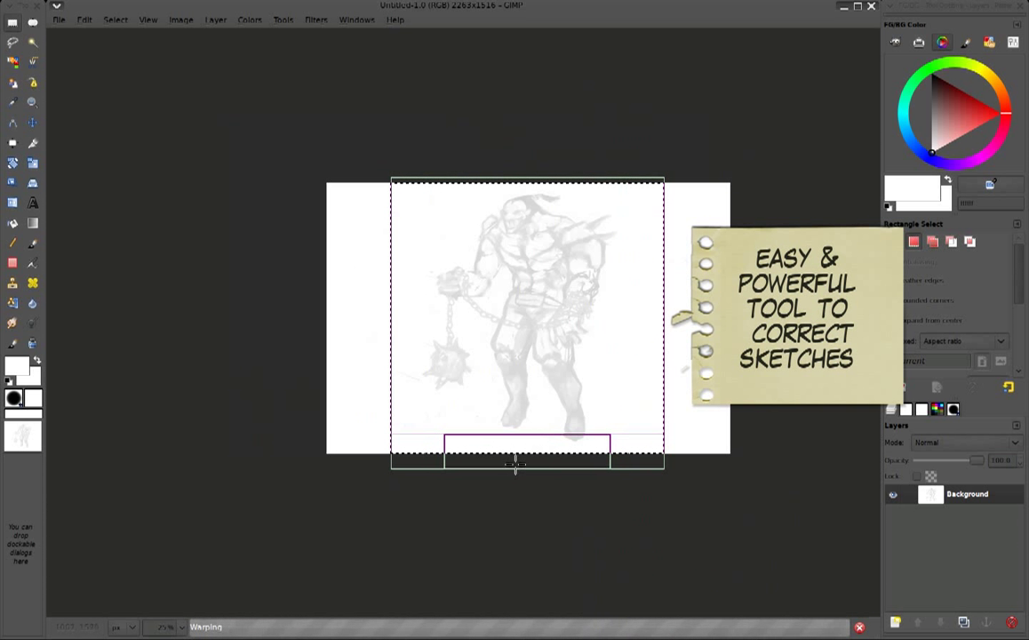
Clear the selection and sketch light-grey strokes along the staff, legs and cape
{"action": "left_click", "coordinate": [320, 305]}
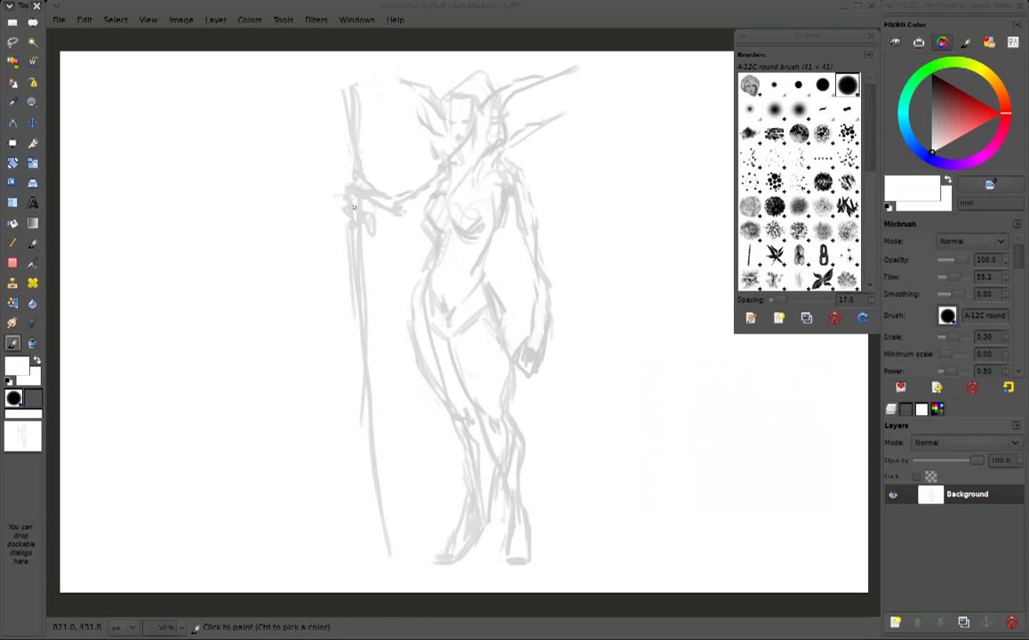
{"action": "left_click_drag", "start_coordinate": [353, 207], "coordinate": [327, 116]}
{"action": "left_click_drag", "start_coordinate": [334, 249], "coordinate": [341, 310]}
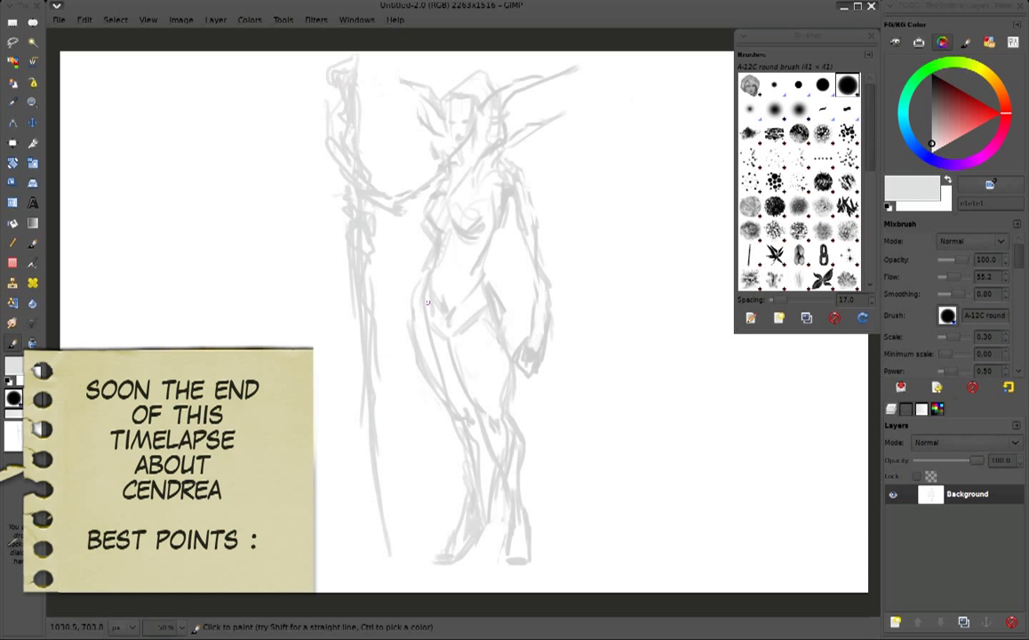
{"action": "left_click_drag", "start_coordinate": [402, 355], "coordinate": [428, 471]}
{"action": "left_click_drag", "start_coordinate": [502, 426], "coordinate": [635, 471]}
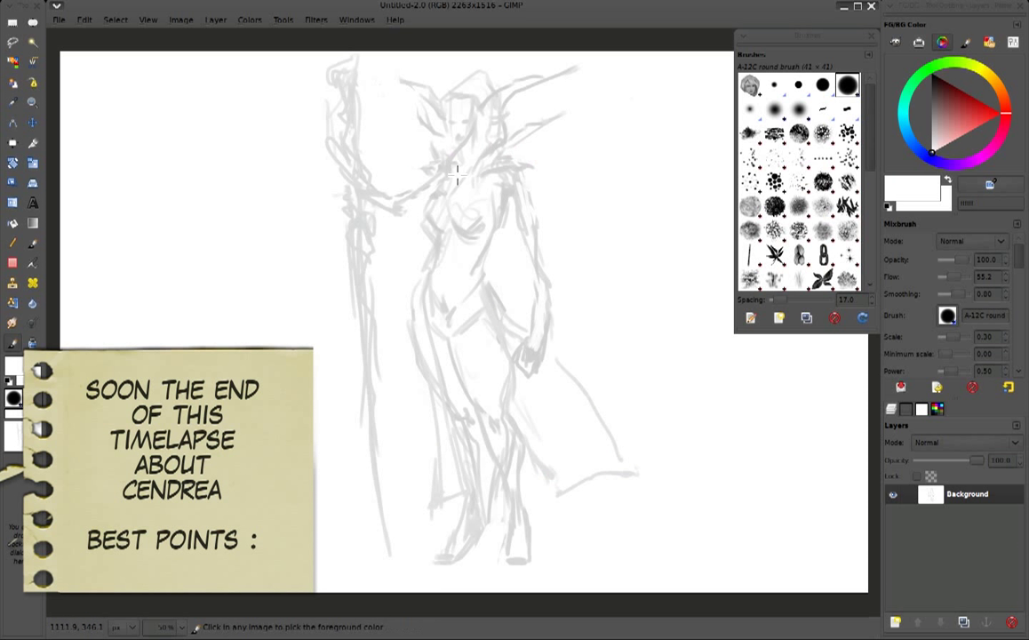
Add shoulder strokes, extend the cape and lighten the lower torso and legs
{"action": "left_click_drag", "start_coordinate": [480, 183], "coordinate": [424, 207]}
{"action": "left_click_drag", "start_coordinate": [639, 394], "coordinate": [653, 414]}
{"action": "left_click", "coordinate": [351, 191], "text": "ctrl"}
{"action": "left_click", "coordinate": [371, 192], "text": "ctrl"}
{"action": "left_click_drag", "start_coordinate": [370, 192], "coordinate": [393, 206]}
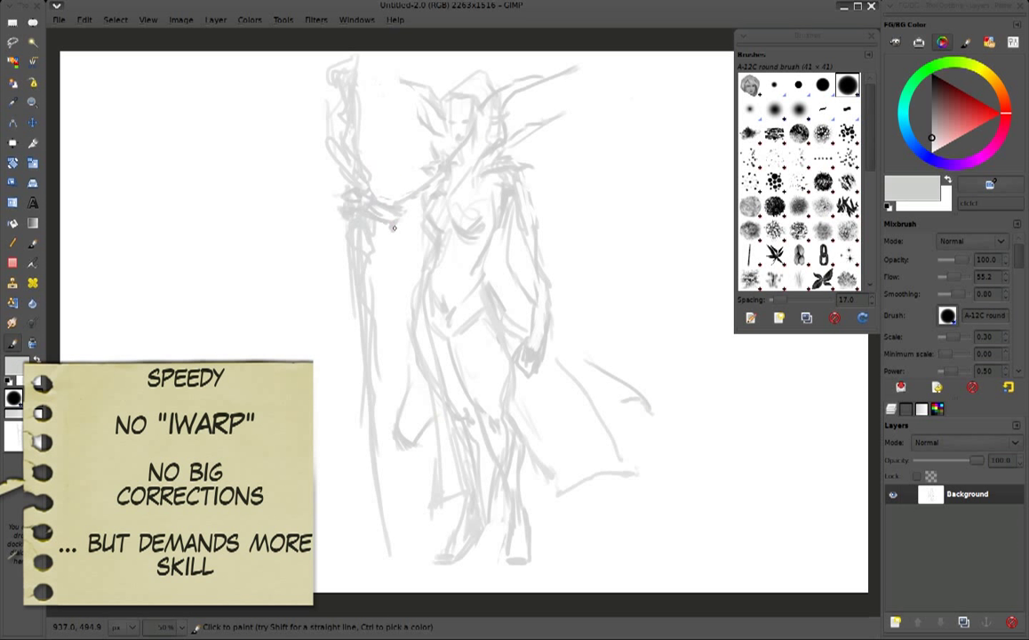
{"action": "left_click_drag", "start_coordinate": [443, 484], "coordinate": [405, 351]}
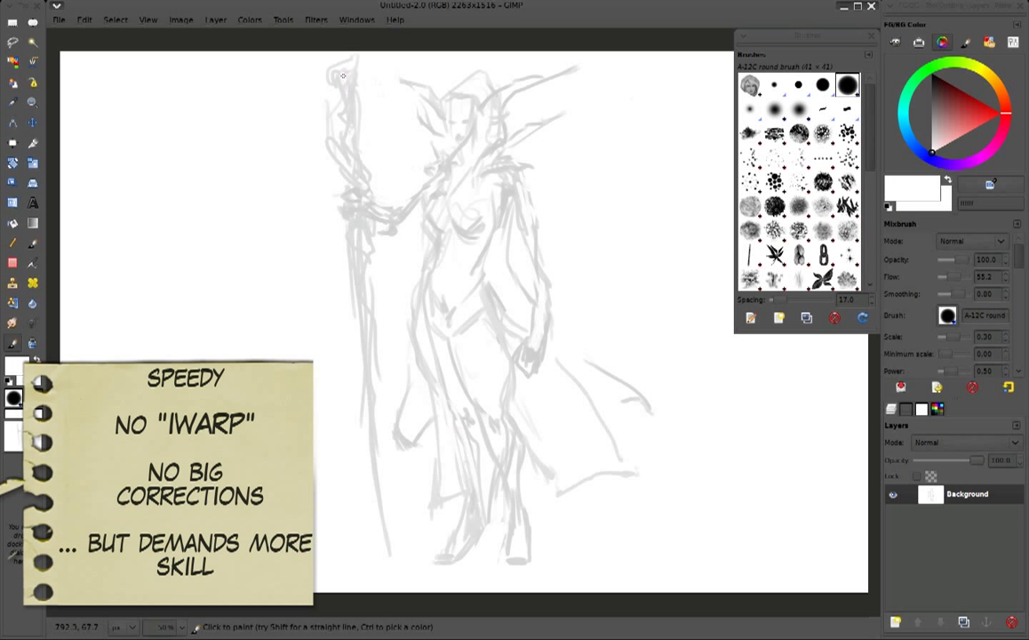
{"action": "left_click", "coordinate": [533, 342], "text": "ctrl"}
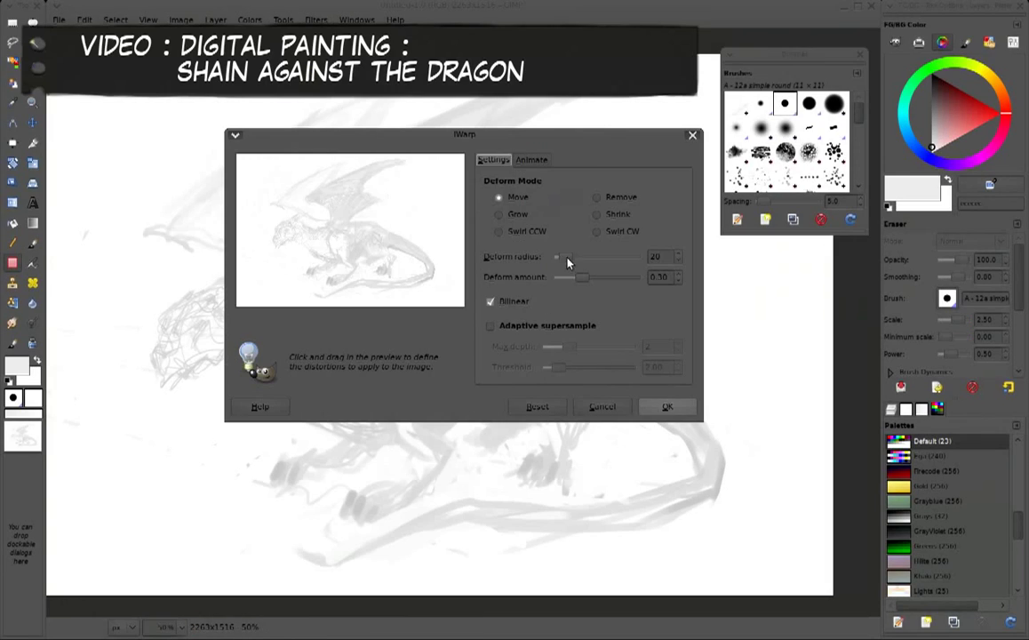
IWarp the dragon at deform radius 50, darken its wing and body, then erase parts lighter
{"action": "left_click_drag", "start_coordinate": [569, 261], "coordinate": [582, 257]}
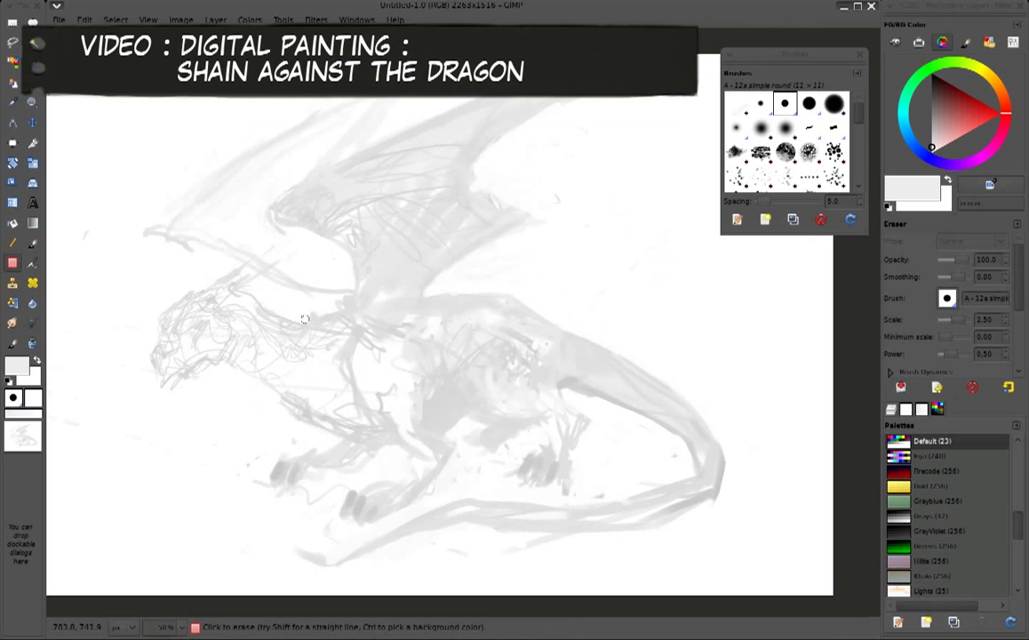
{"action": "mouse_move", "coordinate": [284, 256]}
{"action": "left_mouse_down"}
{"action": "mouse_move", "coordinate": [374, 220]}
{"action": "mouse_move", "coordinate": [432, 257]}
{"action": "mouse_move", "coordinate": [381, 223]}
{"action": "mouse_move", "coordinate": [325, 264]}
{"action": "mouse_move", "coordinate": [379, 276]}
{"action": "left_mouse_up"}
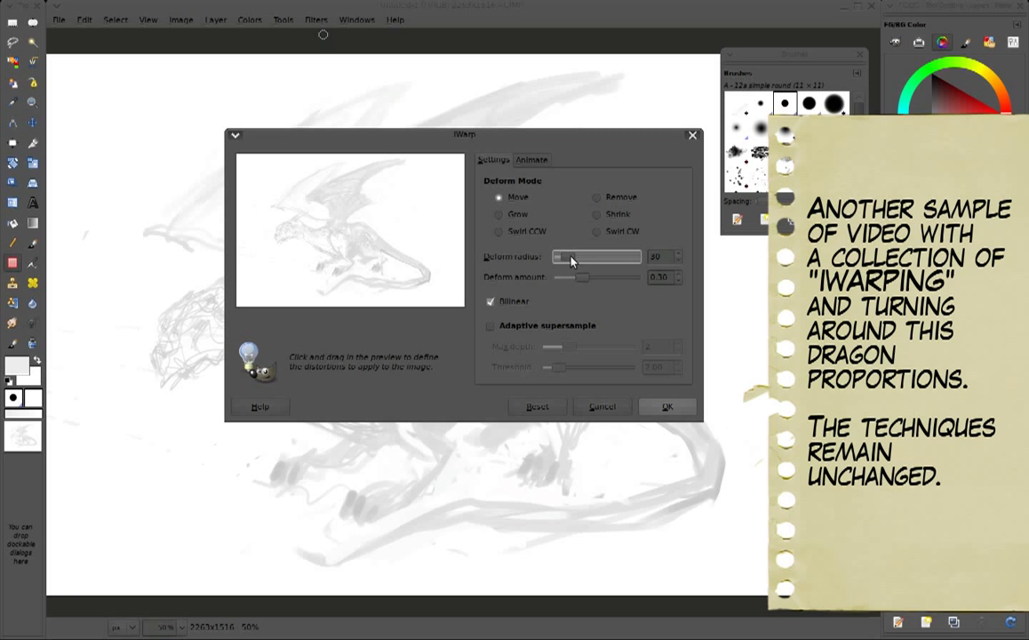
{"action": "mouse_move", "coordinate": [252, 366]}
{"action": "left_mouse_down"}
{"action": "mouse_move", "coordinate": [462, 373]}
{"action": "mouse_move", "coordinate": [356, 285]}
{"action": "mouse_move", "coordinate": [390, 225]}
{"action": "mouse_move", "coordinate": [419, 279]}
{"action": "left_mouse_up"}
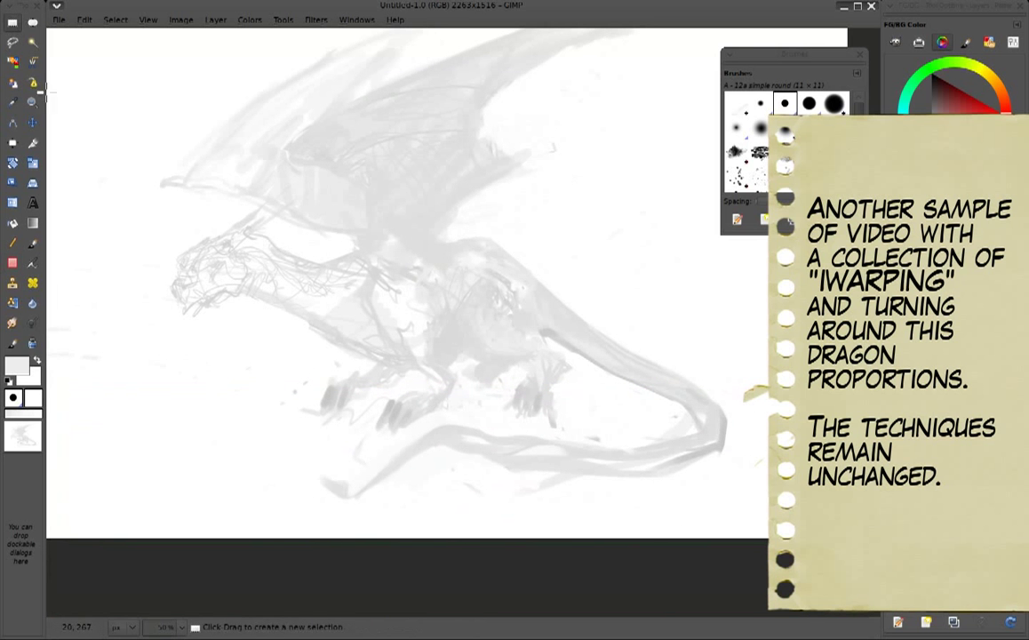
{"action": "key", "text": "shift+e"}
{"action": "left_click_drag", "start_coordinate": [562, 294], "coordinate": [373, 465]}
{"action": "left_click_drag", "start_coordinate": [515, 391], "coordinate": [574, 330]}
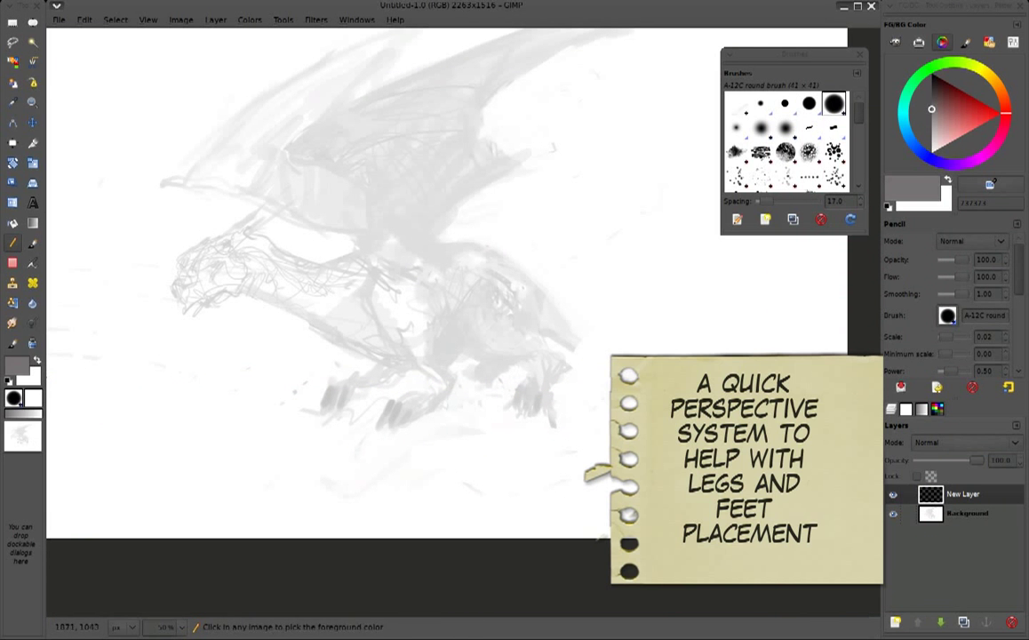
Draw perspective lines from a vanishing point, then return to the Background layer
{"action": "left_click", "coordinate": [206, 384]}
{"action": "left_click", "coordinate": [284, 45], "text": "shift"}
{"action": "left_click", "coordinate": [69, 109], "text": "shift"}
{"action": "left_click", "coordinate": [134, 537], "text": "shift"}
{"action": "left_click", "coordinate": [336, 538], "text": "shift"}
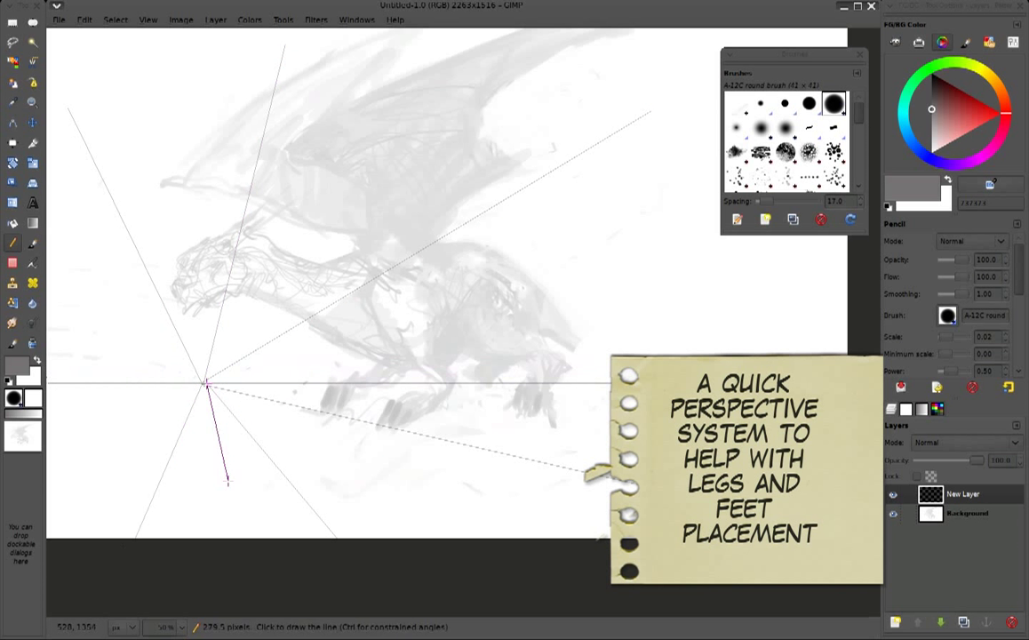
{"action": "left_click", "coordinate": [967, 513]}
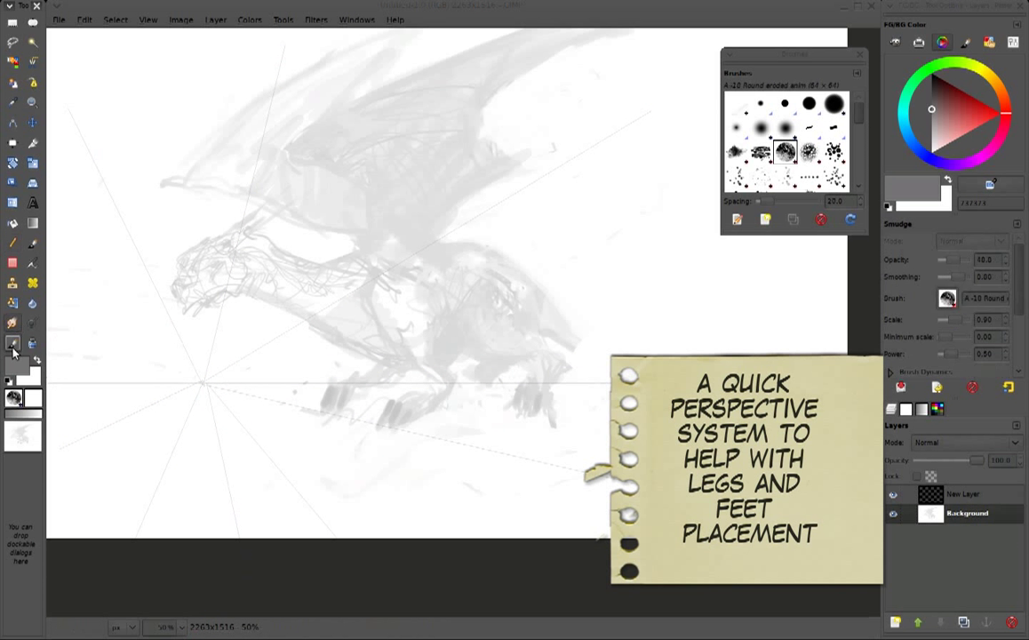
Paint light strokes over the dragon's back, wing and shoulder, plus a ground line
{"action": "left_click", "coordinate": [406, 359], "text": "ctrl"}
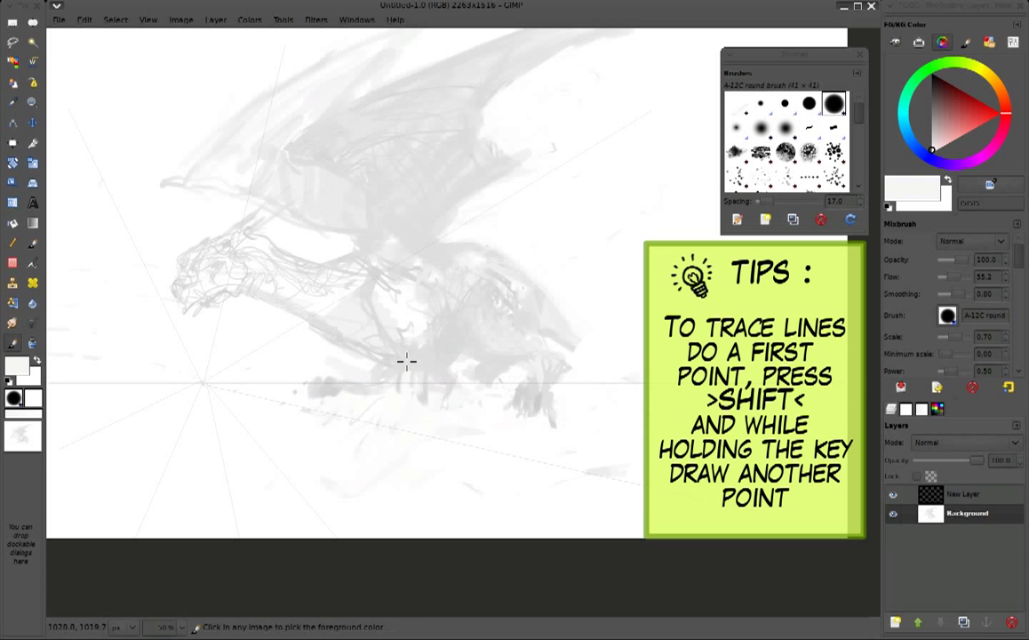
{"action": "left_click", "coordinate": [526, 374], "text": "ctrl"}
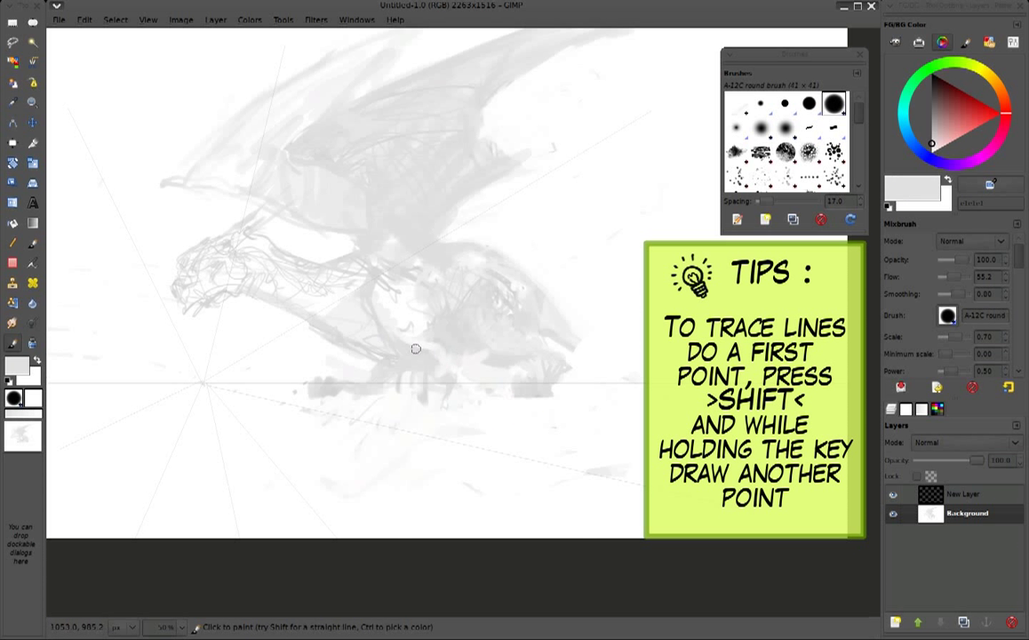
{"action": "left_click", "coordinate": [466, 340], "text": "ctrl"}
{"action": "mouse_move", "coordinate": [480, 253]}
{"action": "left_mouse_down"}
{"action": "mouse_move", "coordinate": [592, 236]}
{"action": "mouse_move", "coordinate": [540, 214]}
{"action": "mouse_move", "coordinate": [649, 265]}
{"action": "left_mouse_up"}
{"action": "left_click", "coordinate": [390, 377], "text": "shift"}
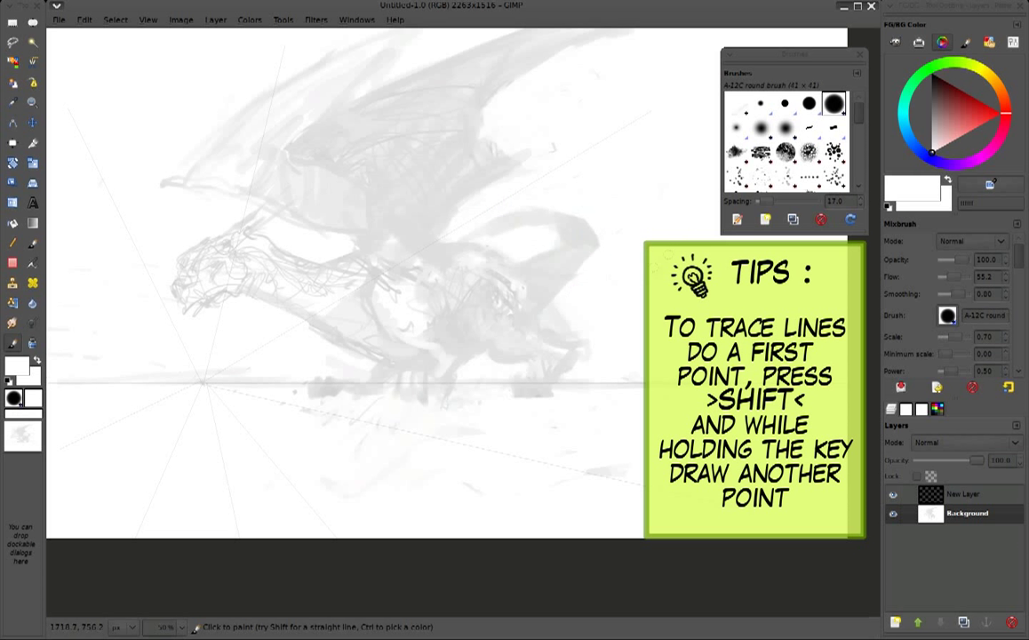
{"action": "mouse_move", "coordinate": [444, 276]}
{"action": "left_mouse_down"}
{"action": "mouse_move", "coordinate": [500, 337]}
{"action": "mouse_move", "coordinate": [475, 284]}
{"action": "left_mouse_up"}
{"action": "mouse_move", "coordinate": [467, 240]}
{"action": "left_mouse_down"}
{"action": "mouse_move", "coordinate": [520, 227]}
{"action": "mouse_move", "coordinate": [480, 351]}
{"action": "left_mouse_up"}
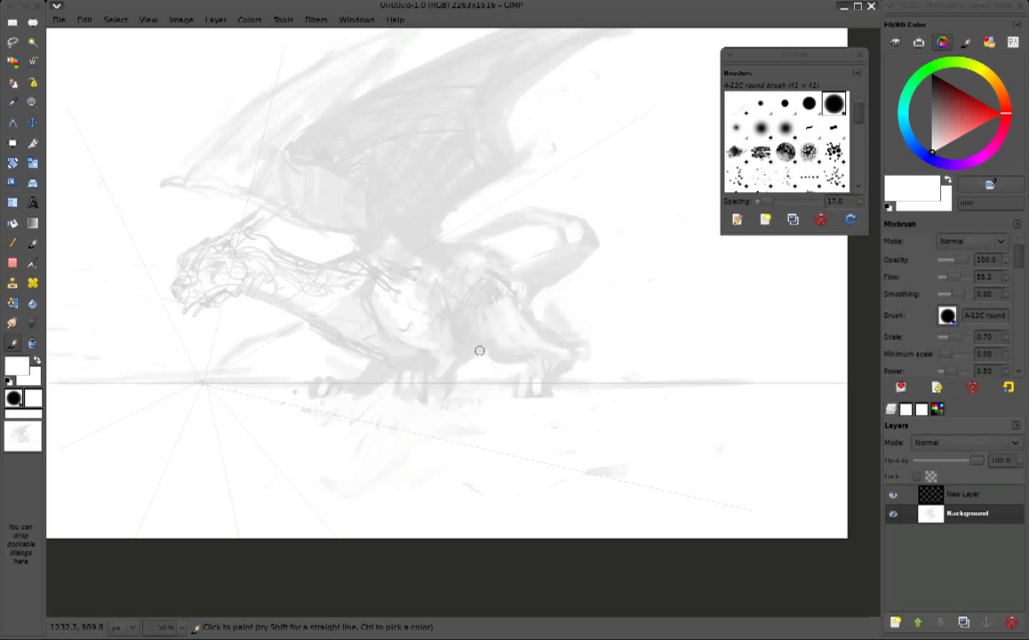
Paint two small standing figures beside the dragon for scale
{"action": "left_click", "coordinate": [457, 384], "text": "ctrl"}
{"action": "left_click_drag", "start_coordinate": [604, 380], "coordinate": [607, 434]}
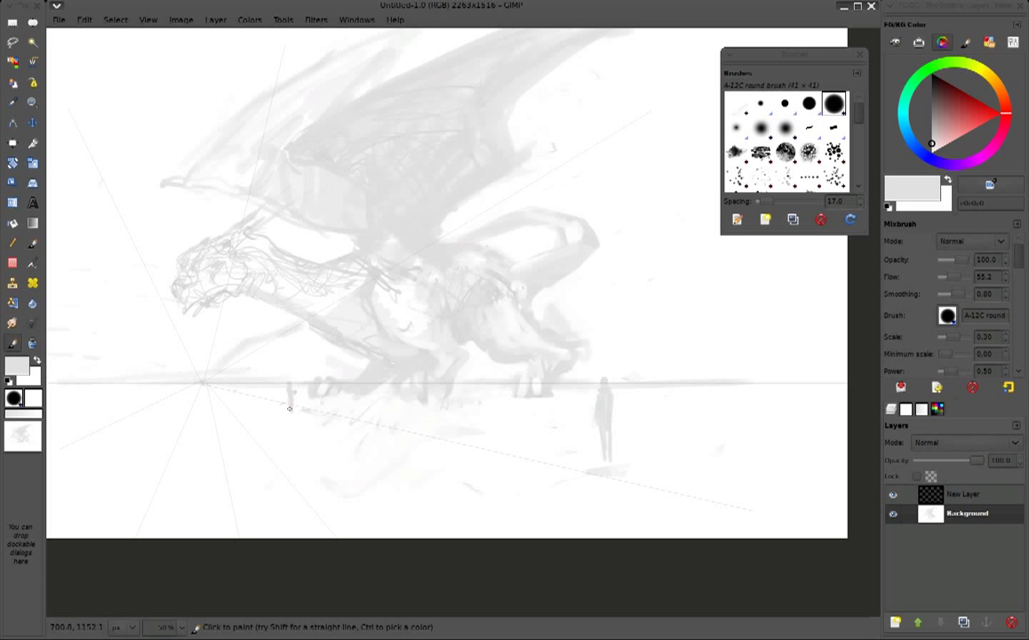
{"action": "left_click_drag", "start_coordinate": [691, 399], "coordinate": [689, 480]}
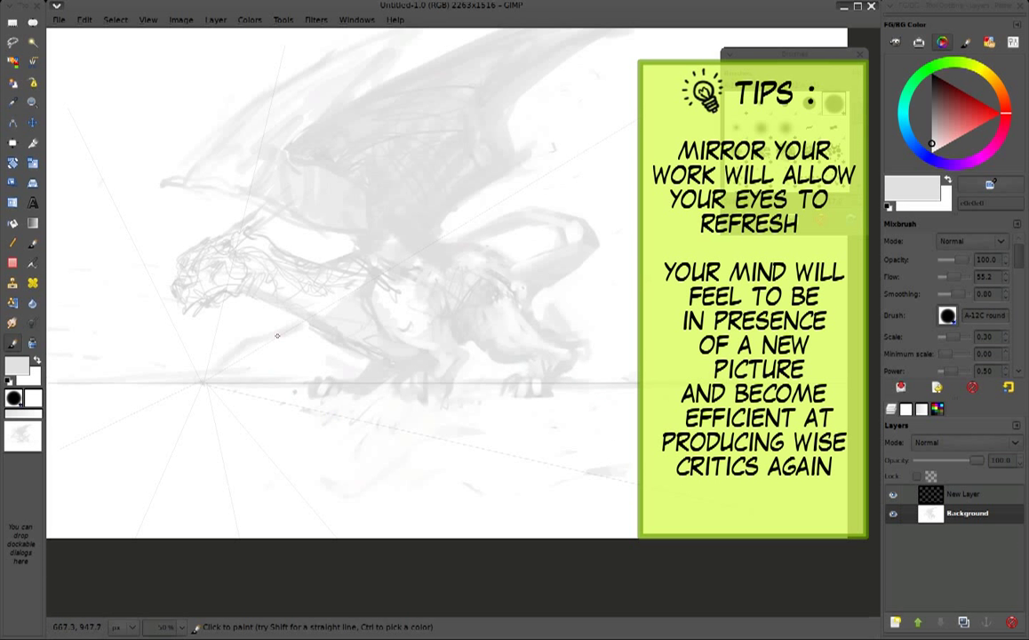
Paint broad darker strokes over the dragon's wing and zoom to 50%
{"action": "key", "text": "minus"}
{"action": "mouse_move", "coordinate": [355, 151]}
{"action": "left_mouse_down"}
{"action": "mouse_move", "coordinate": [497, 102]}
{"action": "mouse_move", "coordinate": [405, 137]}
{"action": "left_mouse_up"}
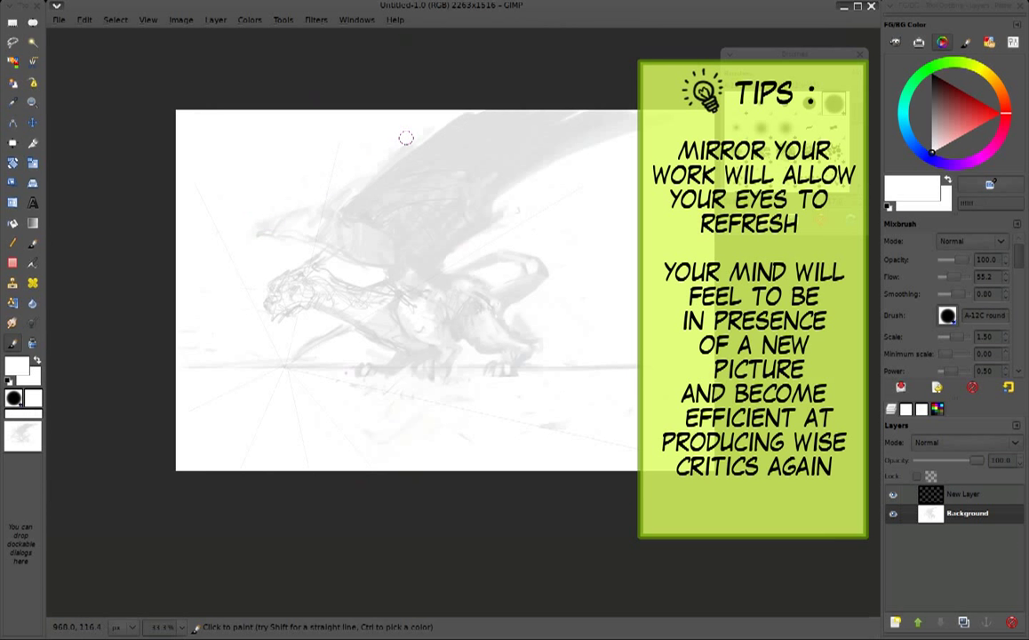
{"action": "key", "text": "plus"}
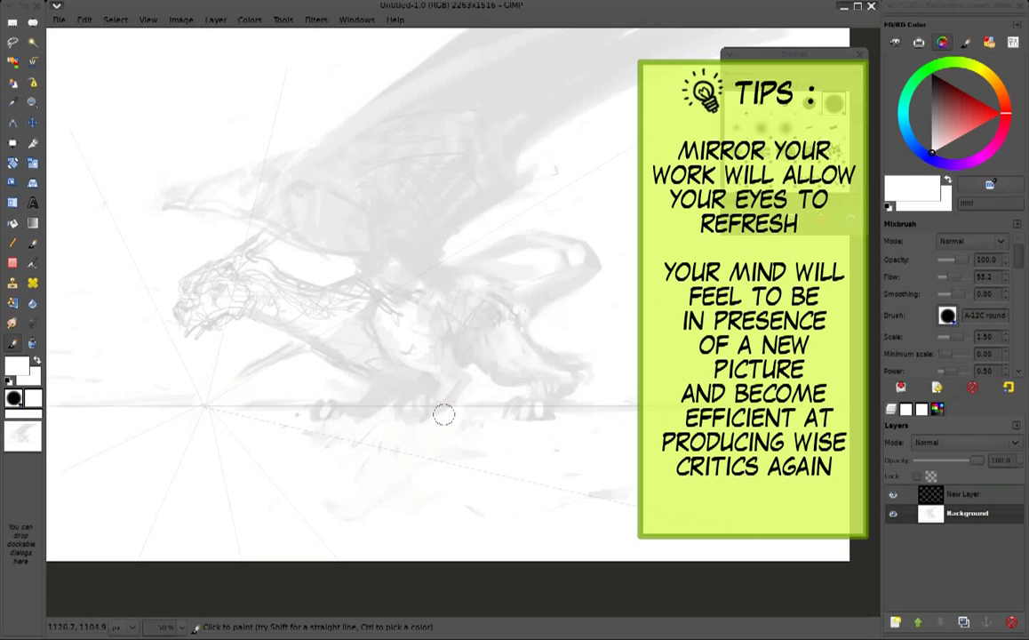
{"action": "scroll", "coordinate": [426, 334], "scroll_direction": "up", "scroll_amount": 1}
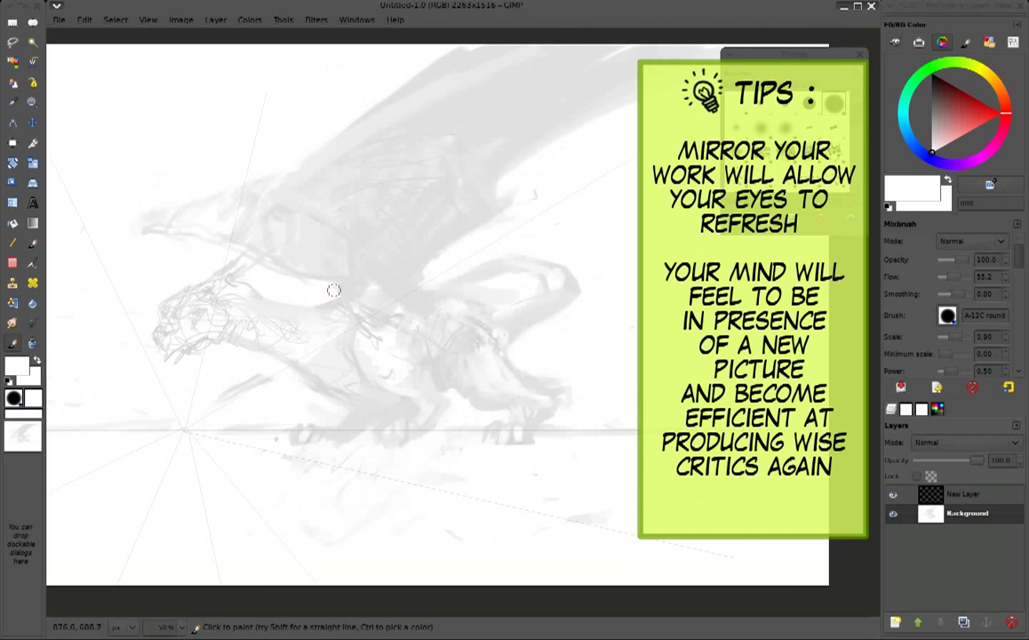
Paint out the old dragon head with white and sketch new head lines in darker grey
{"action": "mouse_move", "coordinate": [497, 373]}
{"action": "left_mouse_down"}
{"action": "mouse_move", "coordinate": [484, 329]}
{"action": "mouse_move", "coordinate": [515, 351]}
{"action": "mouse_move", "coordinate": [557, 357]}
{"action": "left_mouse_up"}
{"action": "left_click", "coordinate": [515, 351], "text": "ctrl"}
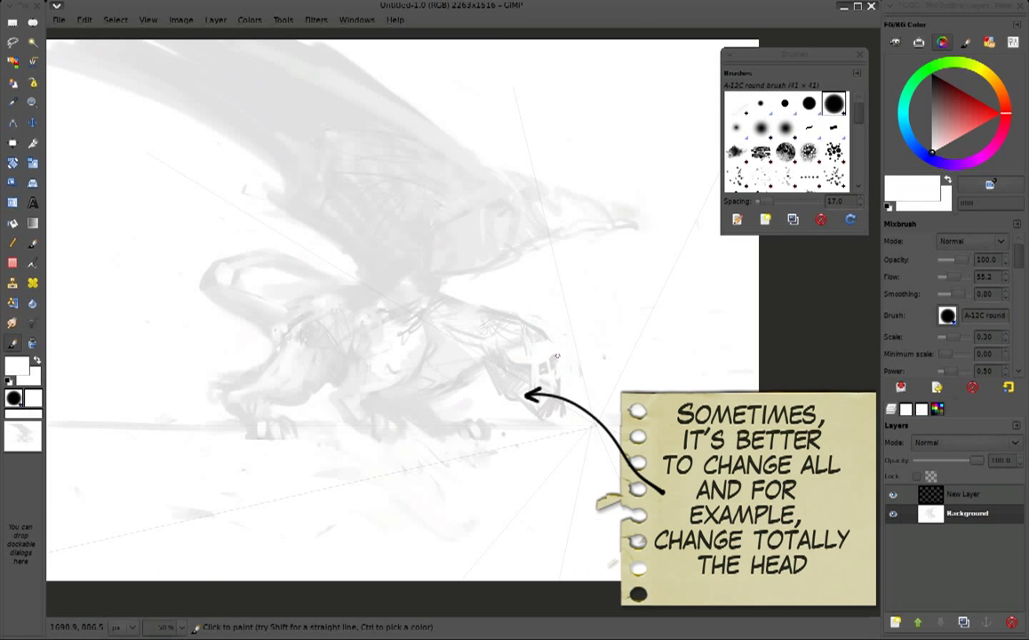
{"action": "mouse_move", "coordinate": [462, 309]}
{"action": "left_mouse_down"}
{"action": "mouse_move", "coordinate": [506, 333]}
{"action": "mouse_move", "coordinate": [494, 365]}
{"action": "mouse_move", "coordinate": [507, 354]}
{"action": "left_mouse_up"}
{"action": "left_click", "coordinate": [503, 349], "text": "ctrl"}
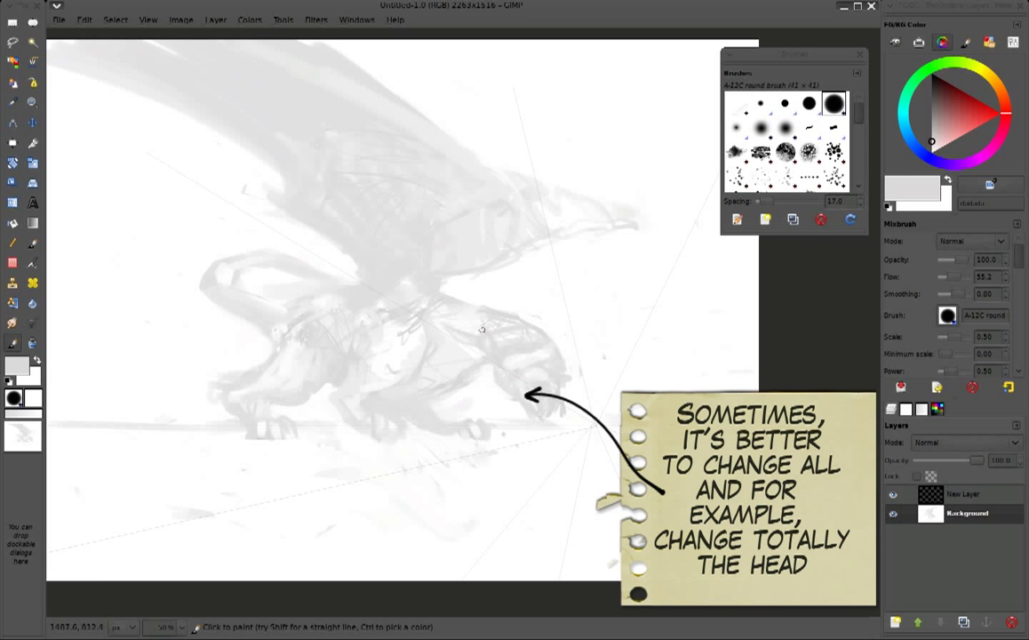
{"action": "left_click_drag", "start_coordinate": [482, 330], "coordinate": [546, 414]}
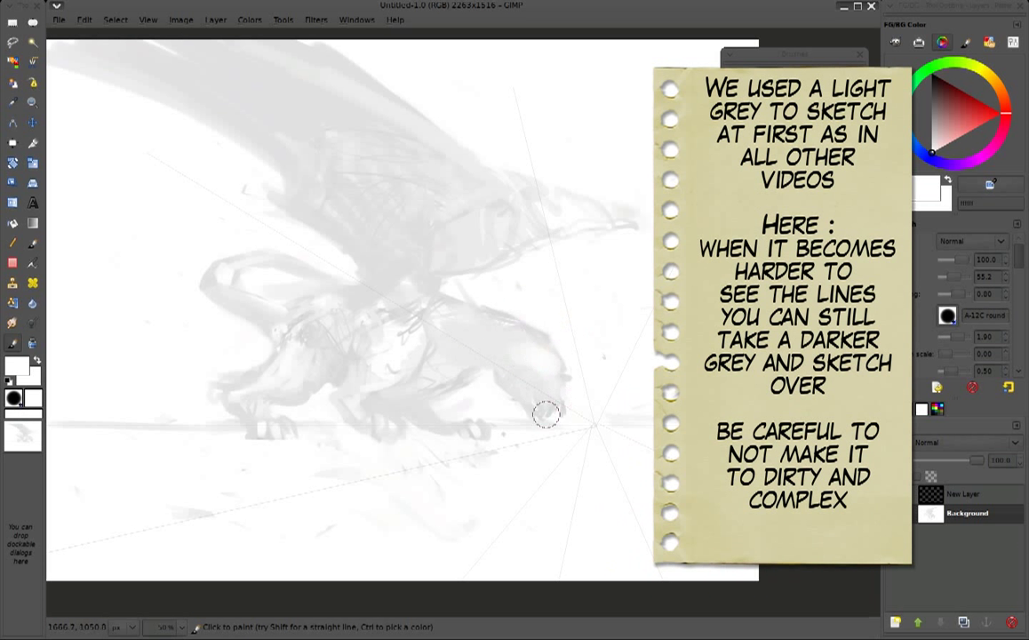
{"action": "left_click", "coordinate": [494, 321], "text": "ctrl"}
{"action": "mouse_move", "coordinate": [435, 293]}
{"action": "left_mouse_down"}
{"action": "mouse_move", "coordinate": [487, 359]}
{"action": "mouse_move", "coordinate": [560, 413]}
{"action": "left_mouse_up"}
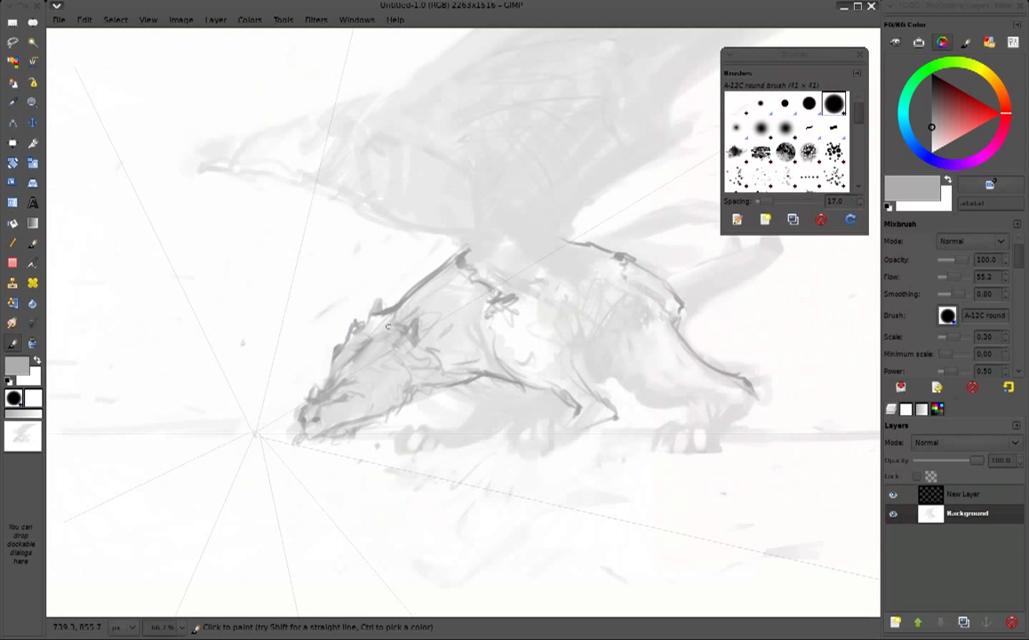
Try several horn strokes, undoing them, and settle on dark spikes along the head
{"action": "mouse_move", "coordinate": [266, 400]}
{"action": "left_mouse_down"}
{"action": "mouse_move", "coordinate": [293, 325]}
{"action": "mouse_move", "coordinate": [254, 338]}
{"action": "left_mouse_up"}
{"action": "key", "text": "ctrl+z"}
{"action": "key", "text": "ctrl+z"}
{"action": "left_click_drag", "start_coordinate": [271, 398], "coordinate": [306, 313]}
{"action": "key", "text": "ctrl+z"}
{"action": "left_click_drag", "start_coordinate": [255, 356], "coordinate": [247, 322]}
{"action": "key", "text": "ctrl+z"}
{"action": "mouse_move", "coordinate": [257, 418]}
{"action": "left_mouse_down"}
{"action": "mouse_move", "coordinate": [284, 351]}
{"action": "mouse_move", "coordinate": [334, 311]}
{"action": "left_mouse_up"}
{"action": "key", "text": "ctrl+z"}
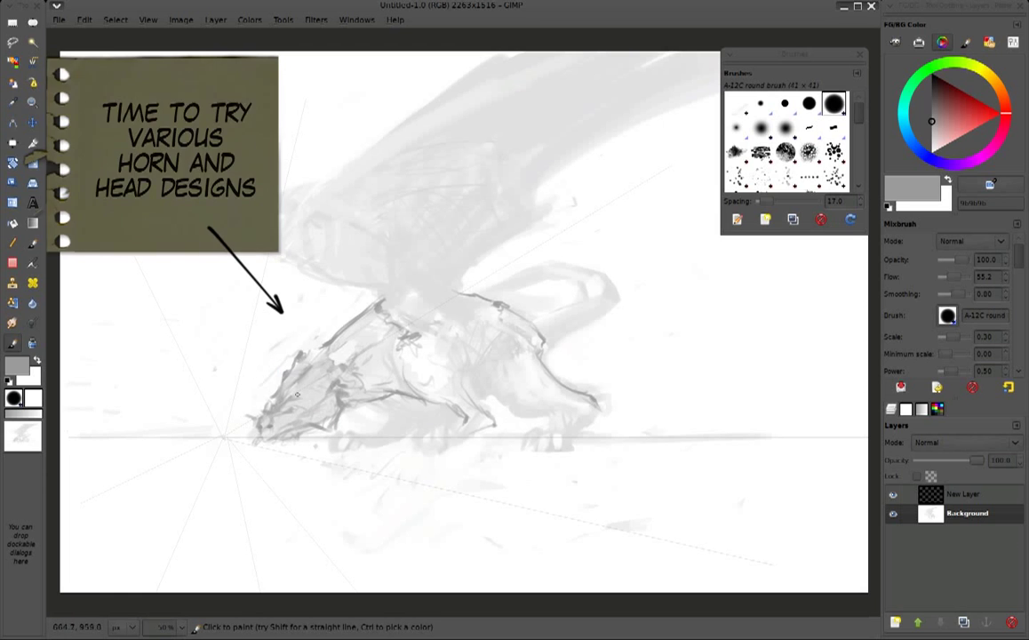
{"action": "left_click_drag", "start_coordinate": [271, 359], "coordinate": [333, 316]}
{"action": "left_click_drag", "start_coordinate": [324, 365], "coordinate": [373, 289]}
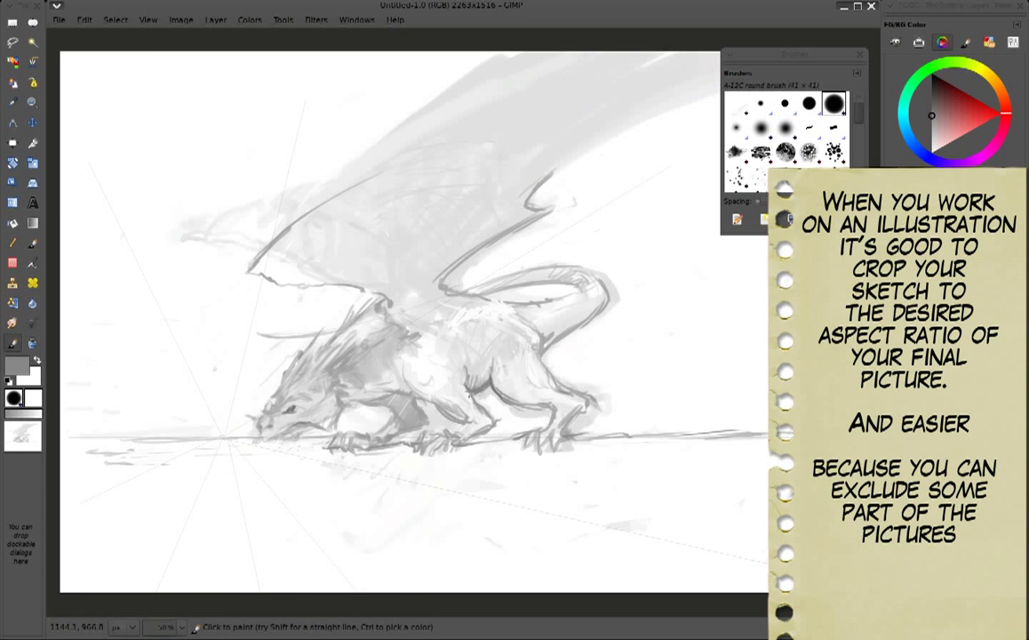
Strengthen the dragon's wing with long dark grey strokes
{"action": "left_click", "coordinate": [430, 395], "text": "ctrl"}
{"action": "left_click_drag", "start_coordinate": [258, 256], "coordinate": [391, 82]}
{"action": "left_click_drag", "start_coordinate": [311, 171], "coordinate": [507, 67]}
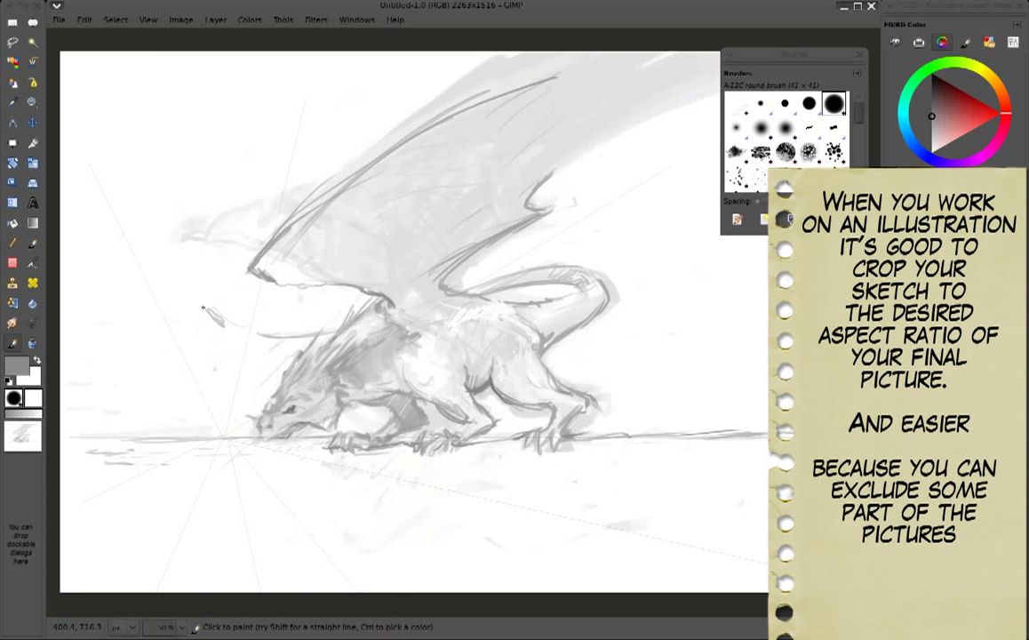
{"action": "left_click_drag", "start_coordinate": [200, 302], "coordinate": [279, 192]}
{"action": "left_click_drag", "start_coordinate": [198, 262], "coordinate": [355, 74]}
Crop the dragon sketch to a 2.15:1 frame of 2201×1219, then add another left-wing line
{"action": "key", "text": "r"}
{"action": "mouse_move", "coordinate": [63, 182]}
{"action": "left_mouse_down"}
{"action": "mouse_move", "coordinate": [388, 489]}
{"action": "mouse_move", "coordinate": [409, 526]}
{"action": "mouse_move", "coordinate": [443, 371]}
{"action": "left_mouse_up"}
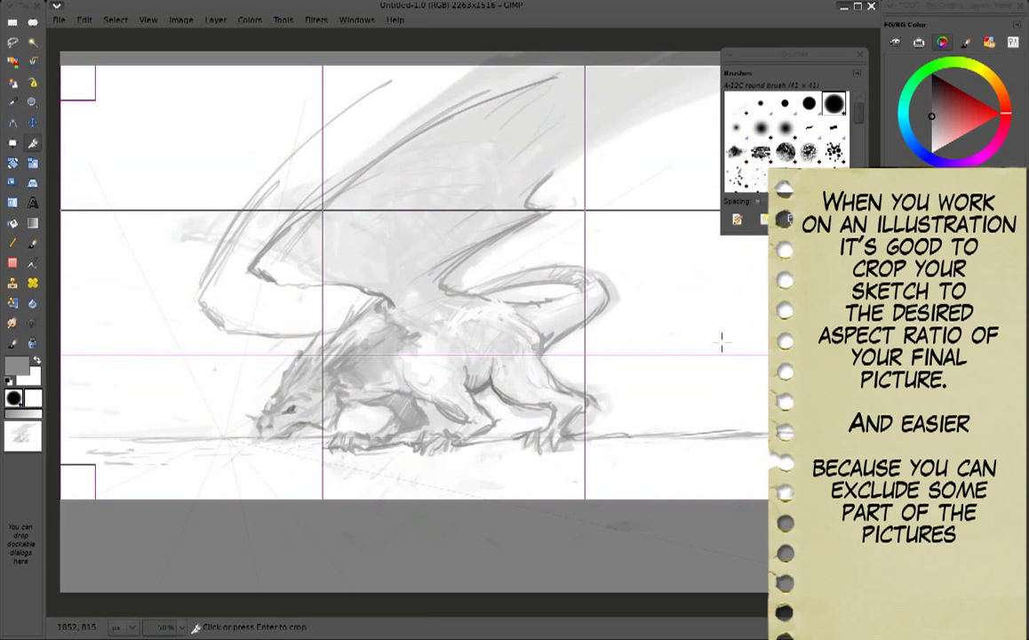
{"action": "key", "text": "Return"}
{"action": "mouse_move", "coordinate": [200, 311]}
{"action": "left_mouse_down"}
{"action": "mouse_move", "coordinate": [244, 218]}
{"action": "mouse_move", "coordinate": [334, 138]}
{"action": "left_mouse_up"}
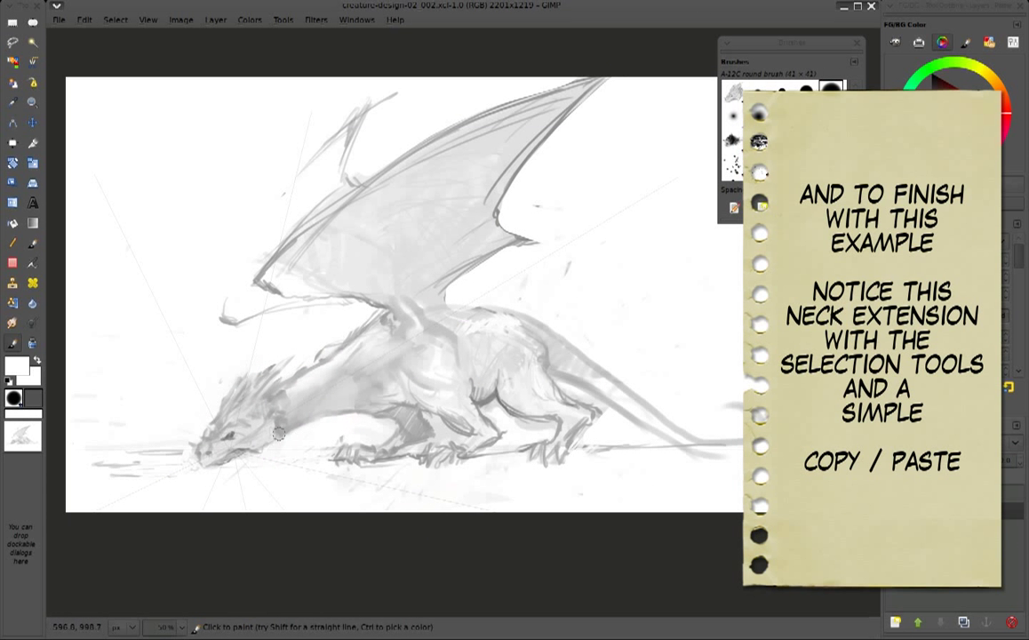
Sample greys from the dragon's neck and dab faint light marks on its leg
{"action": "left_click", "coordinate": [289, 439], "text": "ctrl"}
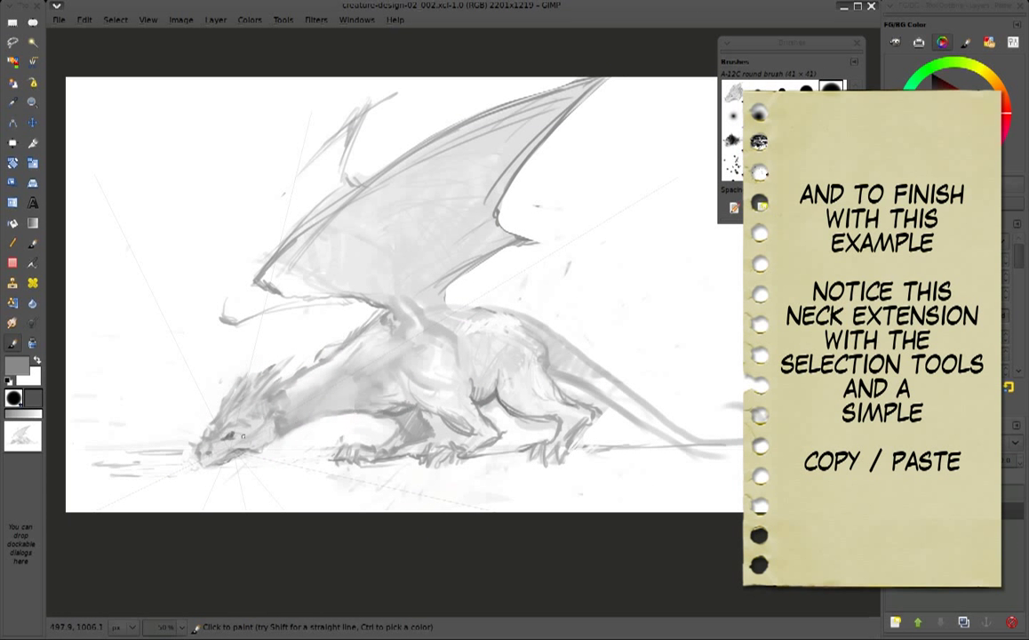
{"action": "left_click", "coordinate": [536, 354], "text": "ctrl"}
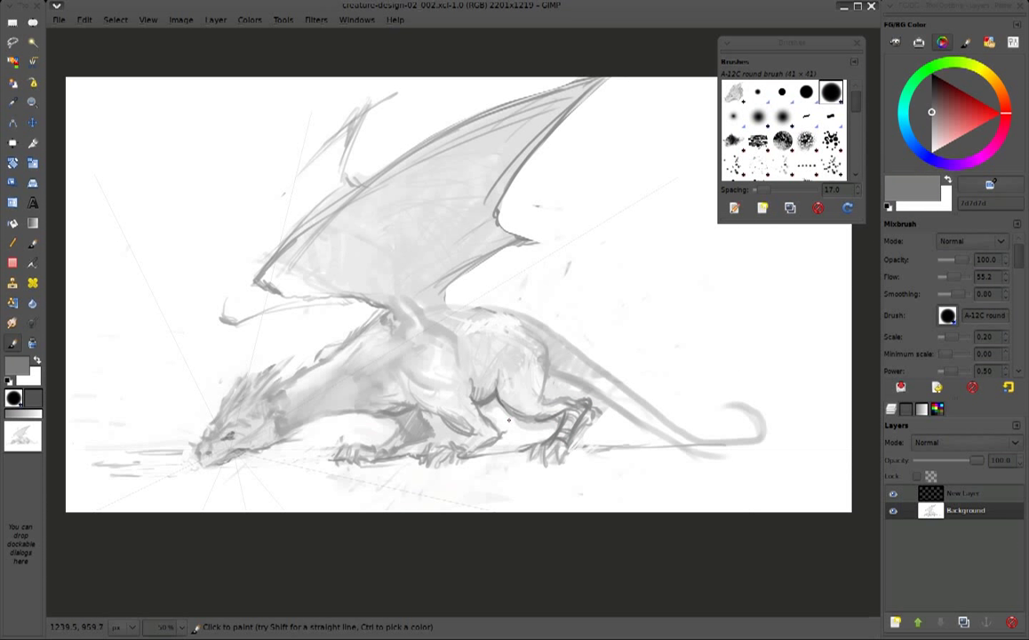
{"action": "left_click", "coordinate": [474, 302], "text": "ctrl"}
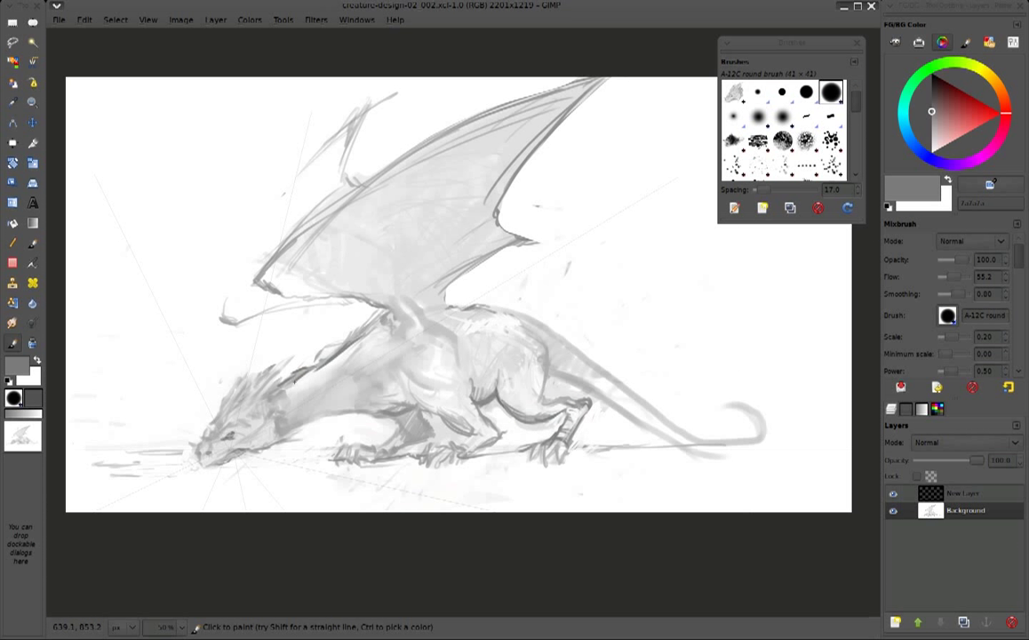
{"action": "left_click_drag", "start_coordinate": [511, 424], "coordinate": [516, 434]}
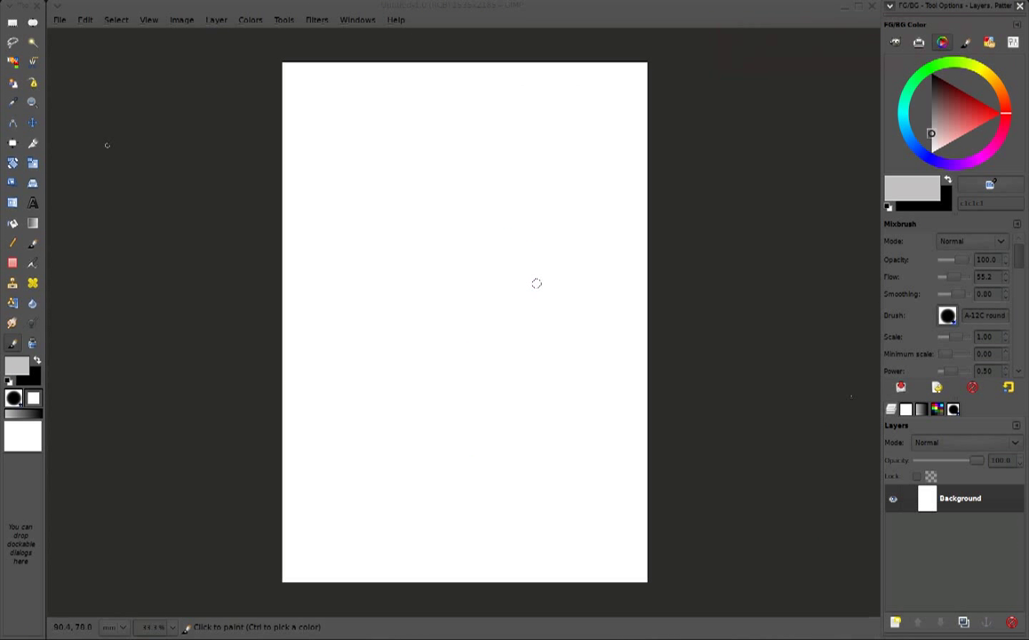
Sketch two horizontal composition lines, the head's left curve and centre strokes in light grey
{"action": "left_click_drag", "start_coordinate": [481, 146], "coordinate": [472, 115]}
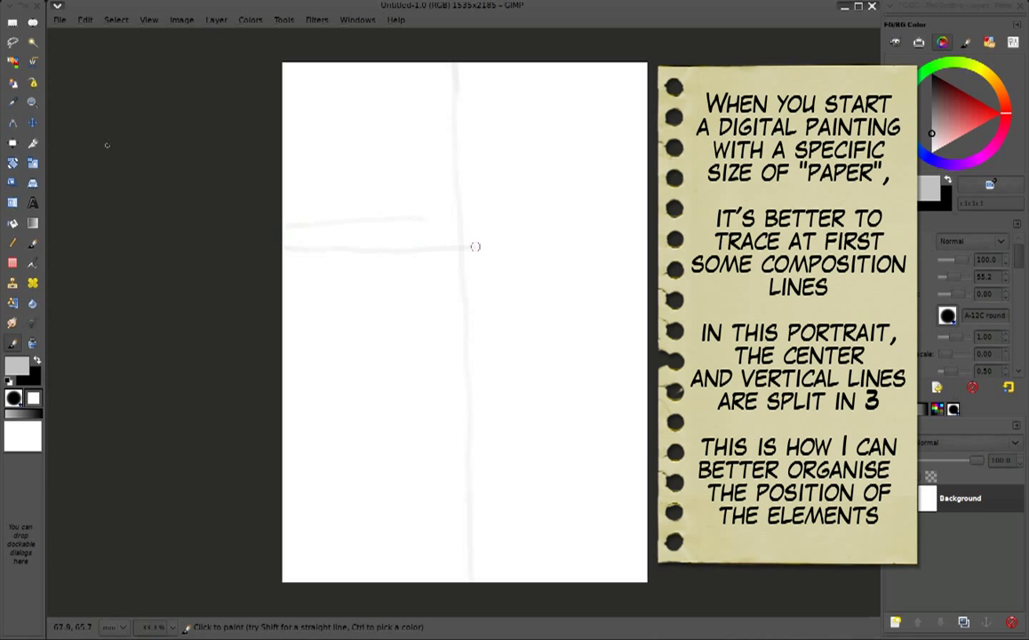
{"action": "left_click_drag", "start_coordinate": [330, 444], "coordinate": [571, 420]}
{"action": "left_click_drag", "start_coordinate": [330, 426], "coordinate": [640, 408]}
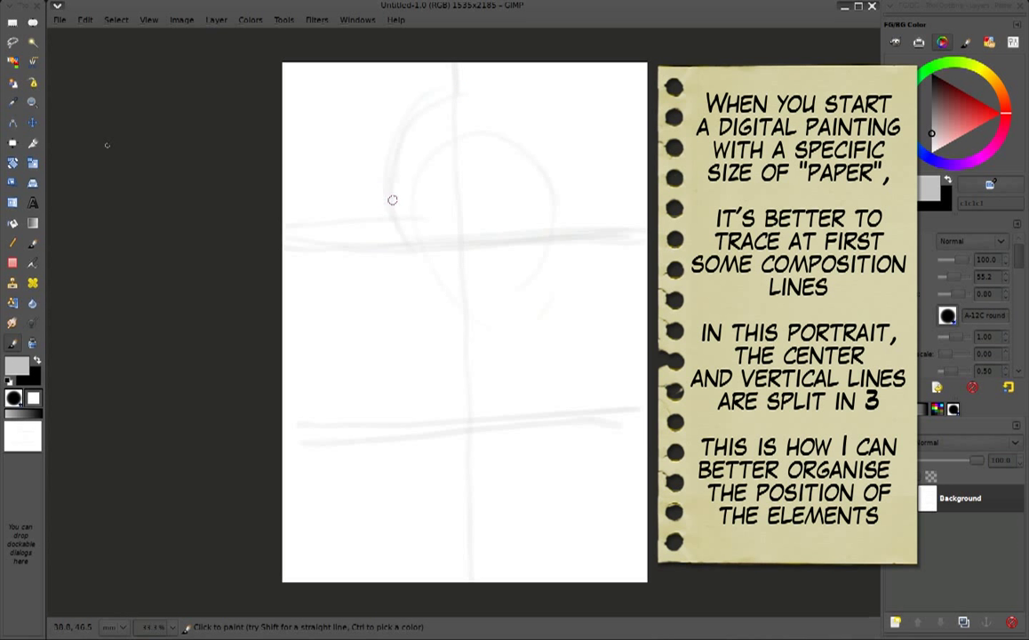
{"action": "left_click_drag", "start_coordinate": [436, 91], "coordinate": [426, 272]}
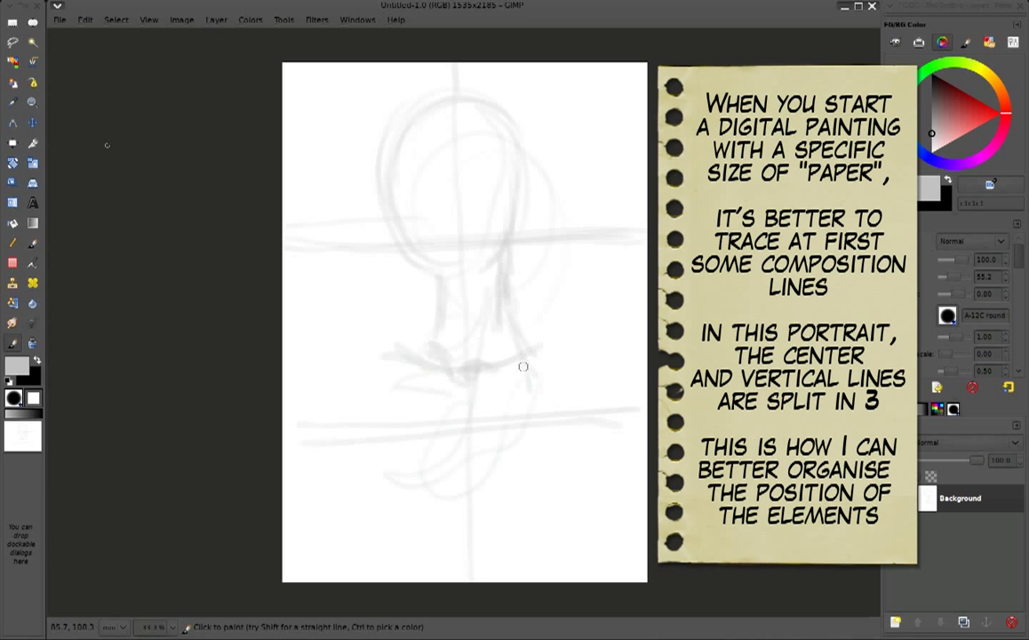
{"action": "left_click_drag", "start_coordinate": [440, 359], "coordinate": [482, 471]}
{"action": "mouse_move", "coordinate": [466, 322]}
{"action": "left_mouse_down"}
{"action": "mouse_move", "coordinate": [471, 264]}
{"action": "mouse_move", "coordinate": [477, 498]}
{"action": "left_mouse_up"}
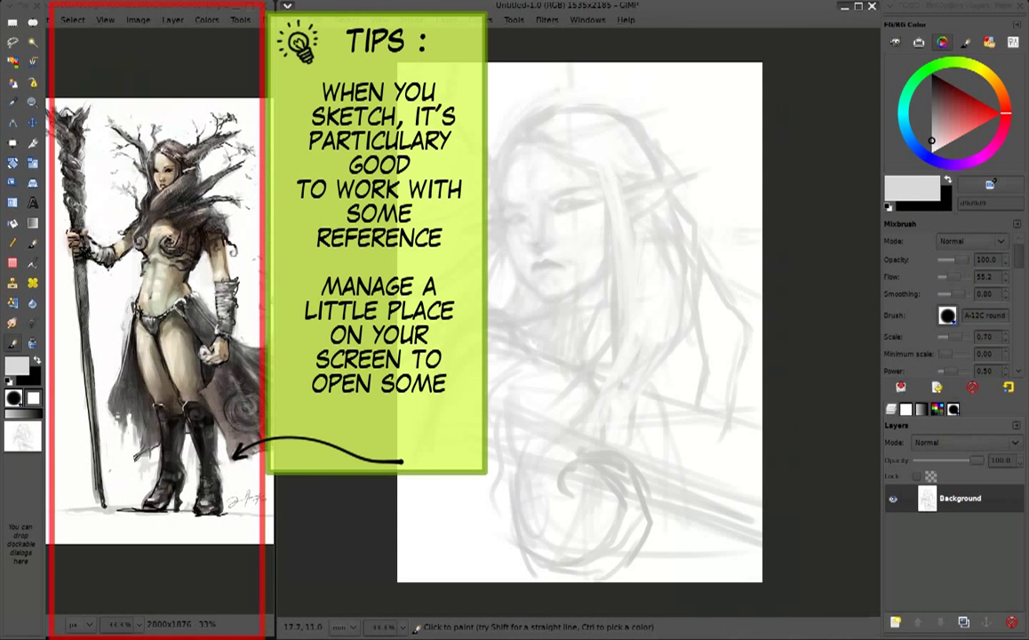
Add hair strokes at the top and lighter grey strokes on the lower body
{"action": "mouse_move", "coordinate": [627, 147]}
{"action": "left_mouse_down"}
{"action": "mouse_move", "coordinate": [573, 62]}
{"action": "mouse_move", "coordinate": [649, 60]}
{"action": "left_mouse_up"}
{"action": "left_click", "coordinate": [551, 262], "text": "ctrl"}
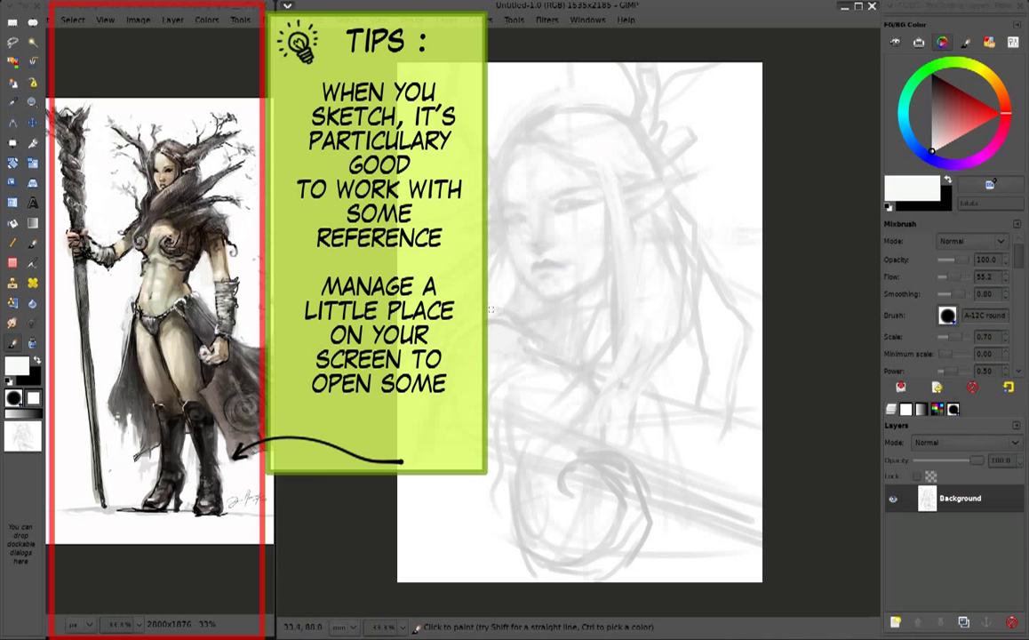
{"action": "left_click_drag", "start_coordinate": [614, 440], "coordinate": [662, 355]}
{"action": "left_click_drag", "start_coordinate": [524, 380], "coordinate": [595, 471]}
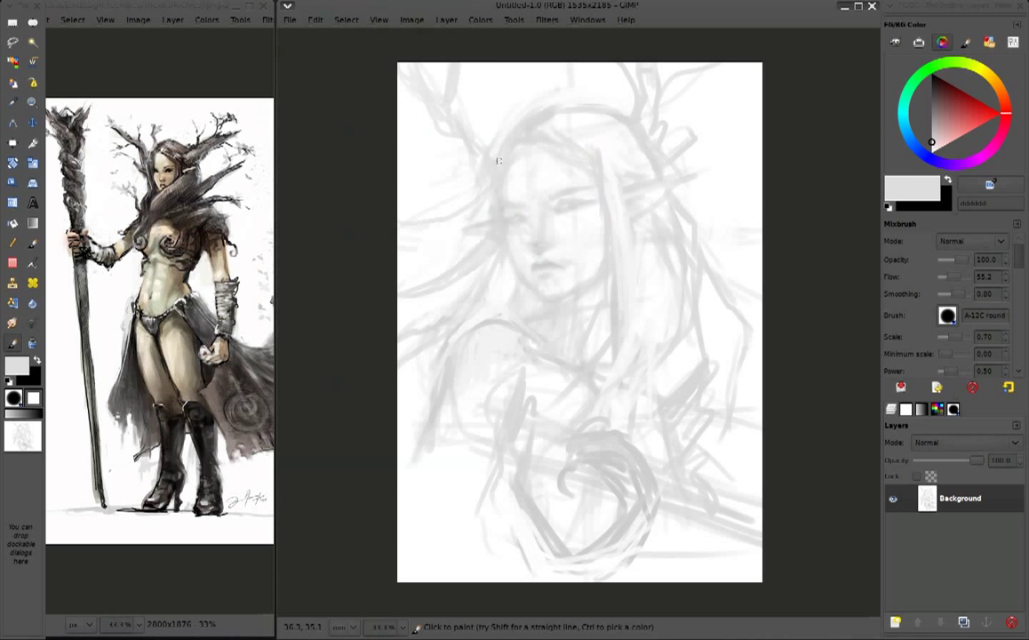
Clean up the hair and upper sketch with white paint
{"action": "left_click", "coordinate": [676, 112], "text": "ctrl"}
{"action": "left_click_drag", "start_coordinate": [676, 113], "coordinate": [626, 140]}
{"action": "left_click", "coordinate": [500, 127], "text": "ctrl"}
{"action": "left_click", "coordinate": [556, 208], "text": "ctrl"}
{"action": "left_click", "coordinate": [523, 219], "text": "ctrl"}
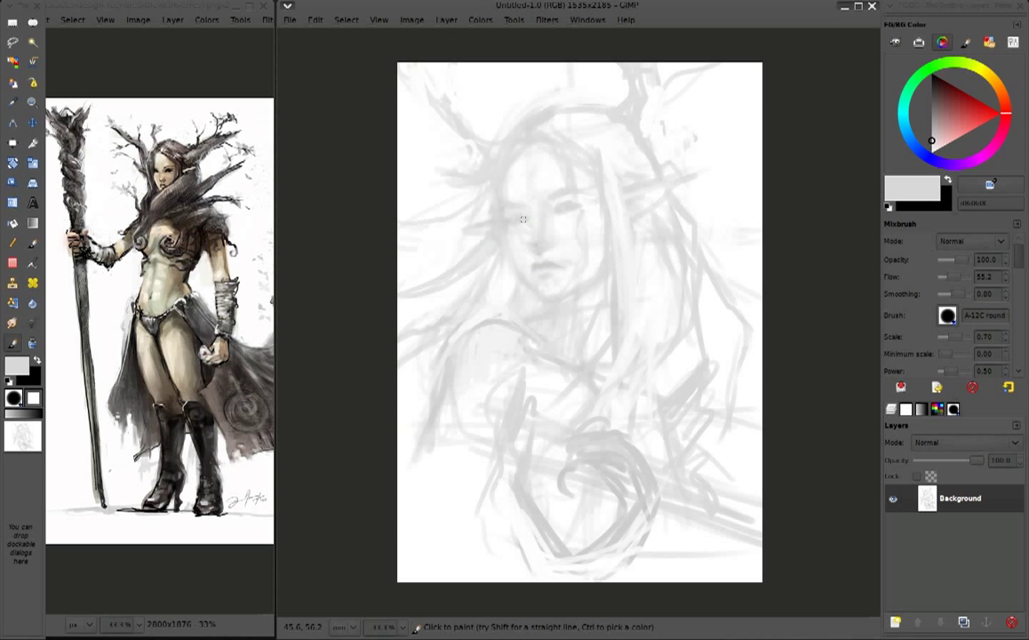
{"action": "left_click", "coordinate": [529, 94], "text": "ctrl"}
{"action": "left_click_drag", "start_coordinate": [506, 98], "coordinate": [476, 84]}
{"action": "left_click_drag", "start_coordinate": [586, 124], "coordinate": [636, 275]}
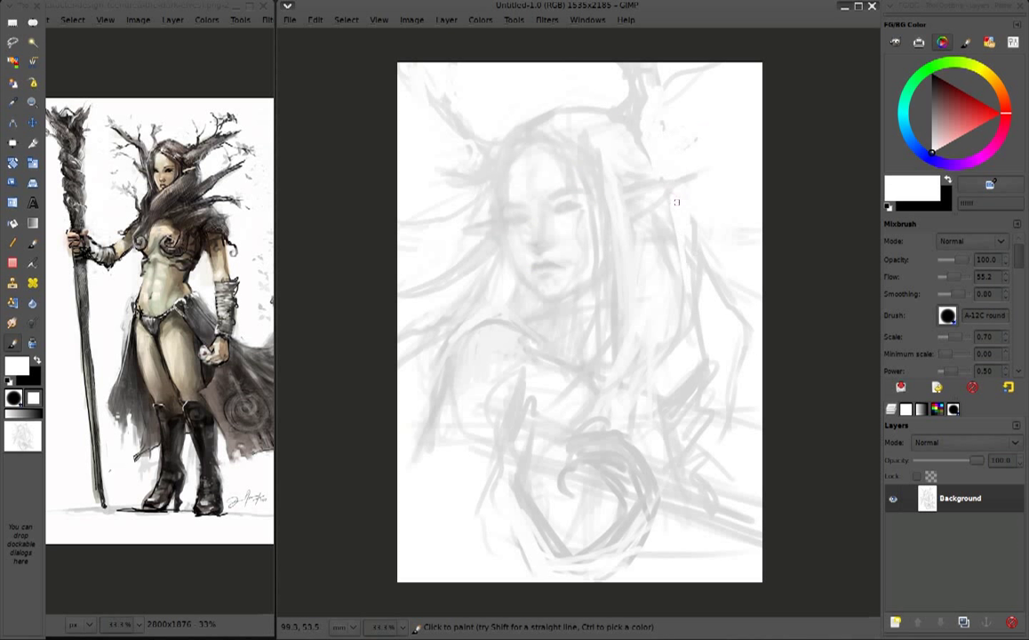
Define the right eye with small mid-grey outlines
{"action": "left_click", "coordinate": [513, 233], "text": "ctrl"}
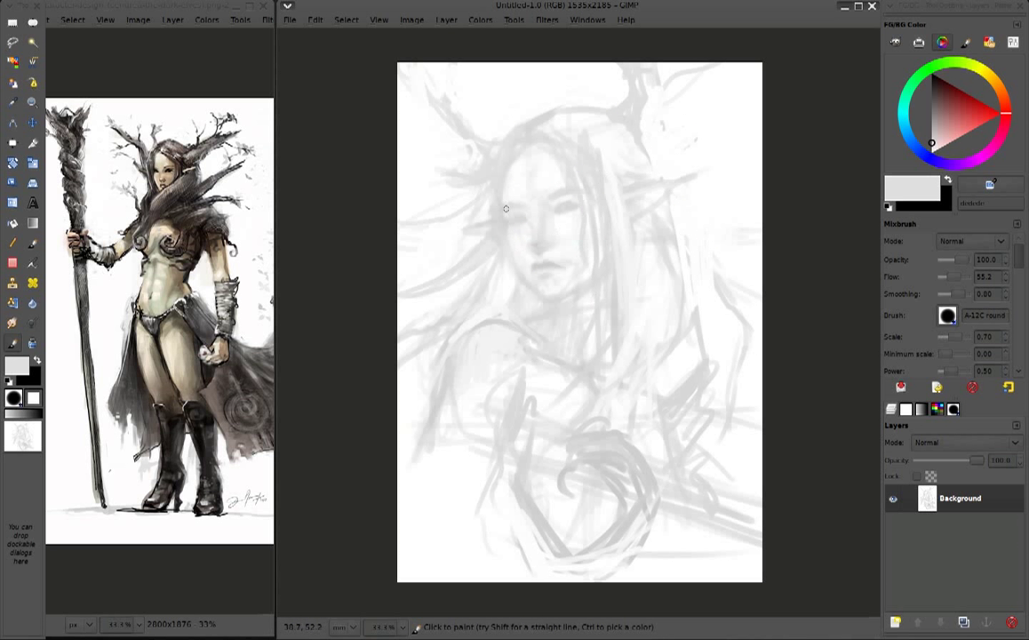
{"action": "left_click", "coordinate": [927, 125]}
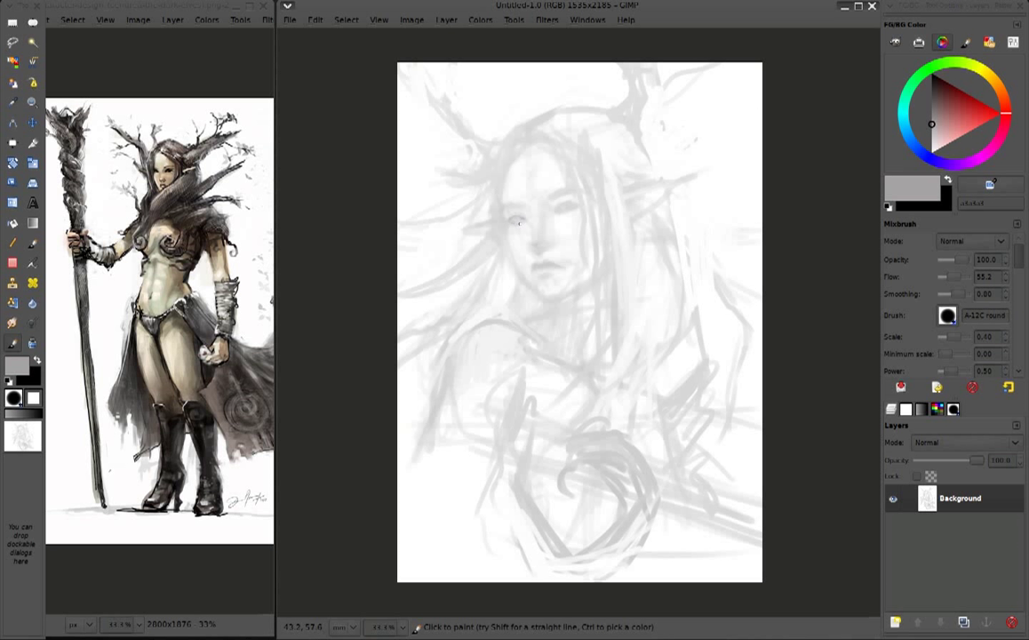
{"action": "left_click", "coordinate": [499, 171], "text": "ctrl"}
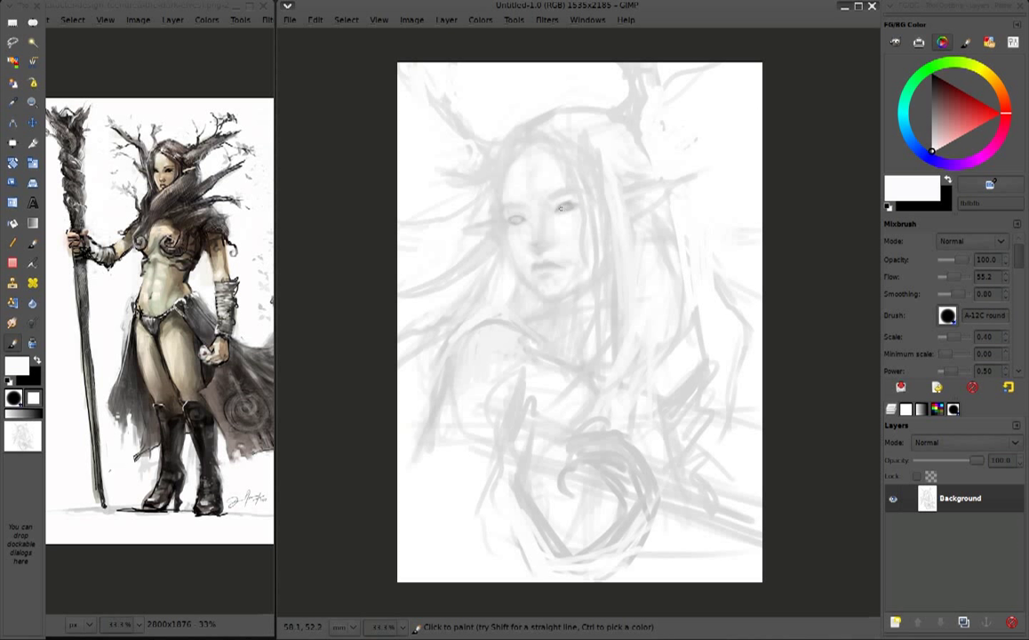
{"action": "left_click", "coordinate": [514, 219], "text": "ctrl"}
{"action": "left_click_drag", "start_coordinate": [572, 201], "coordinate": [524, 216]}
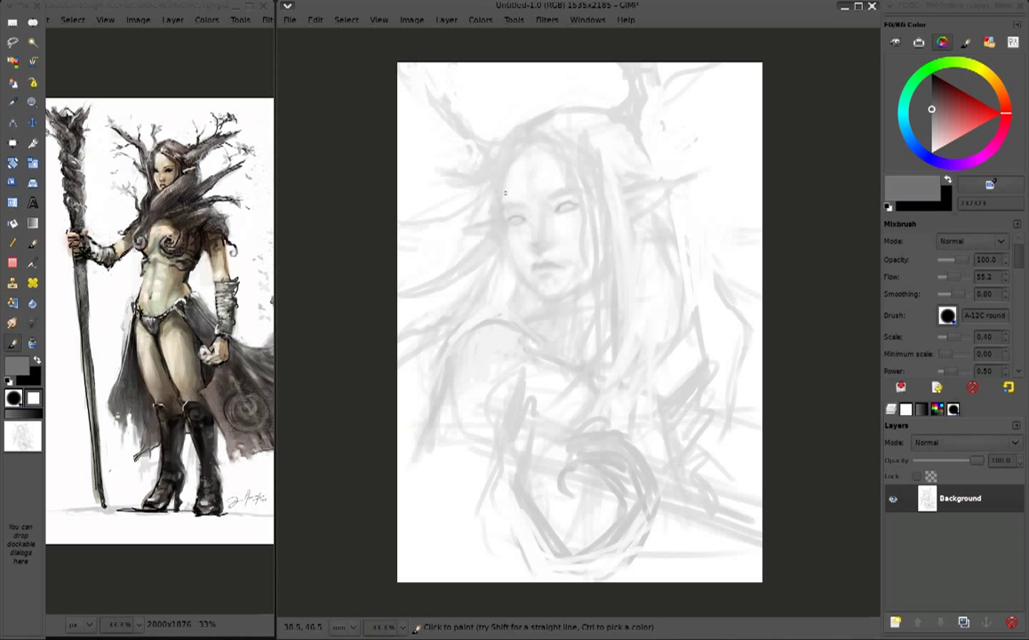